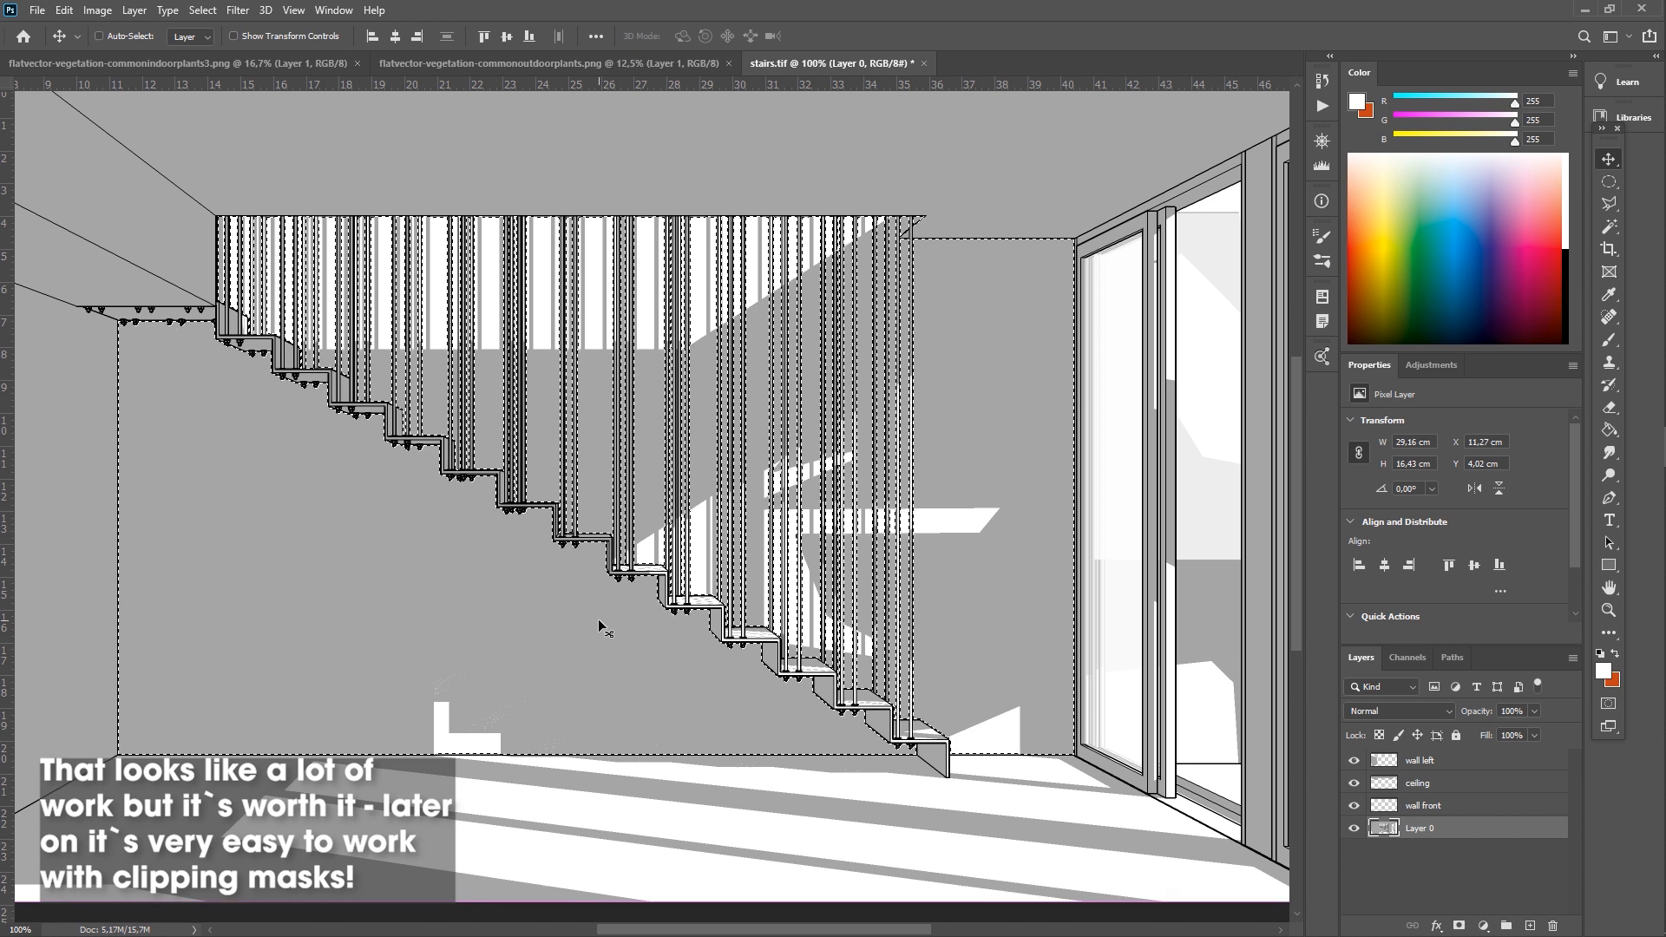
Separate the staircase parts and window frame from the base image onto their own layers, then clear the selection.
{"action": "left_click", "coordinate": [668, 631], "text": "ctrl"}
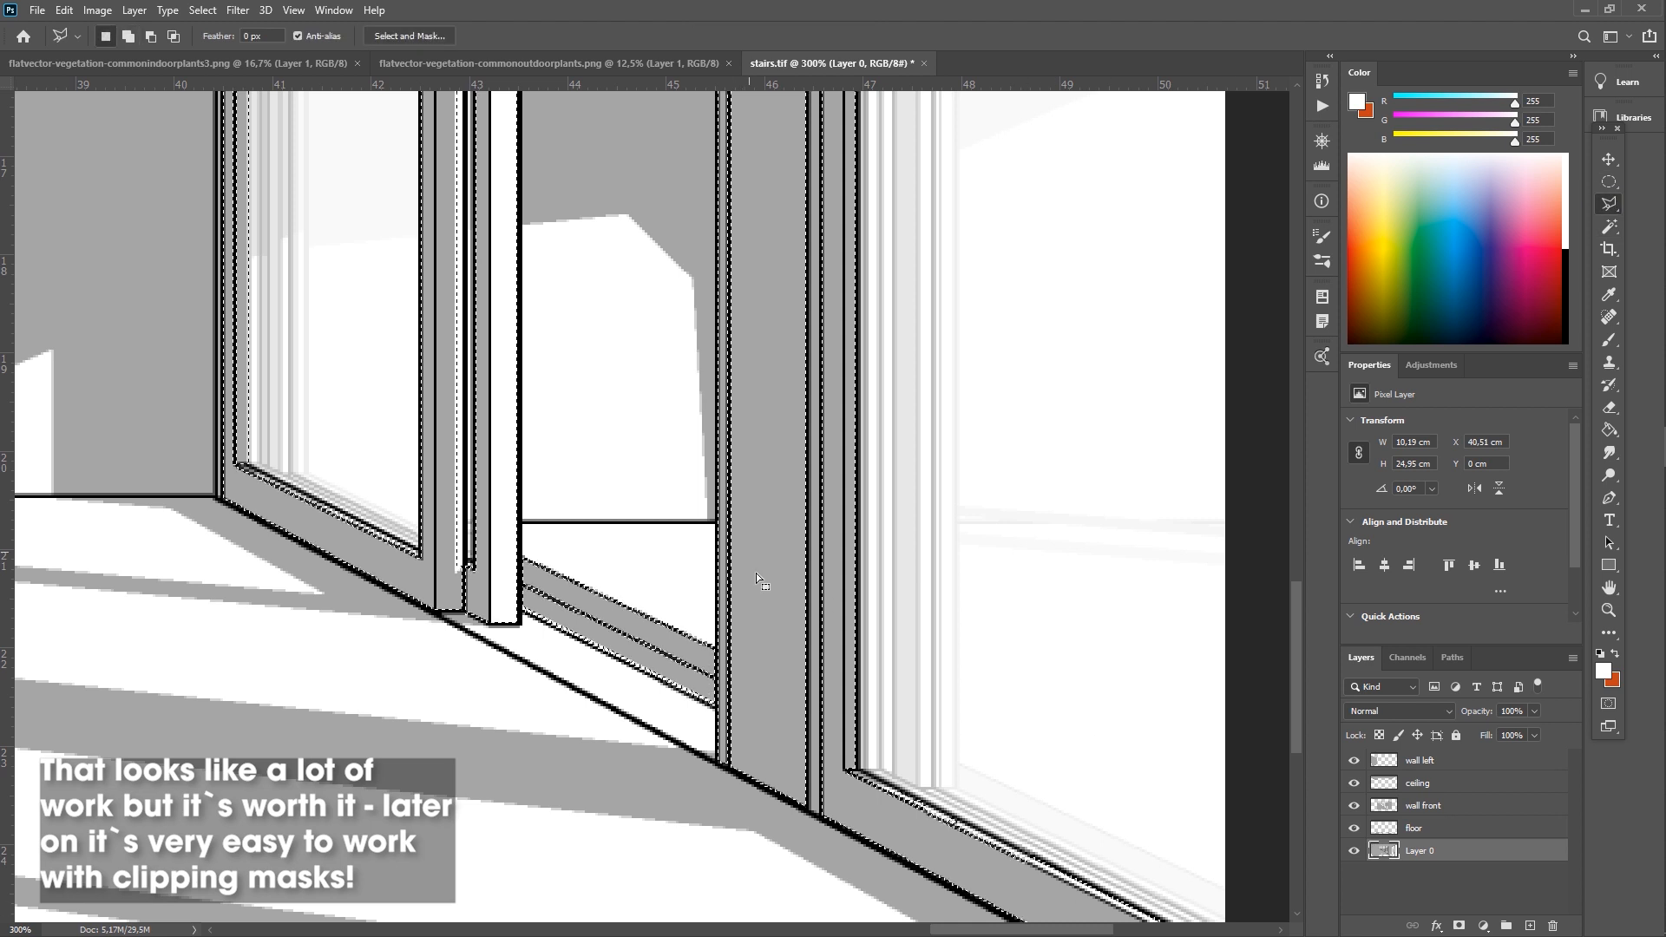
{"action": "scroll", "coordinate": [1103, 746], "scroll_direction": "down", "scroll_amount": 2}
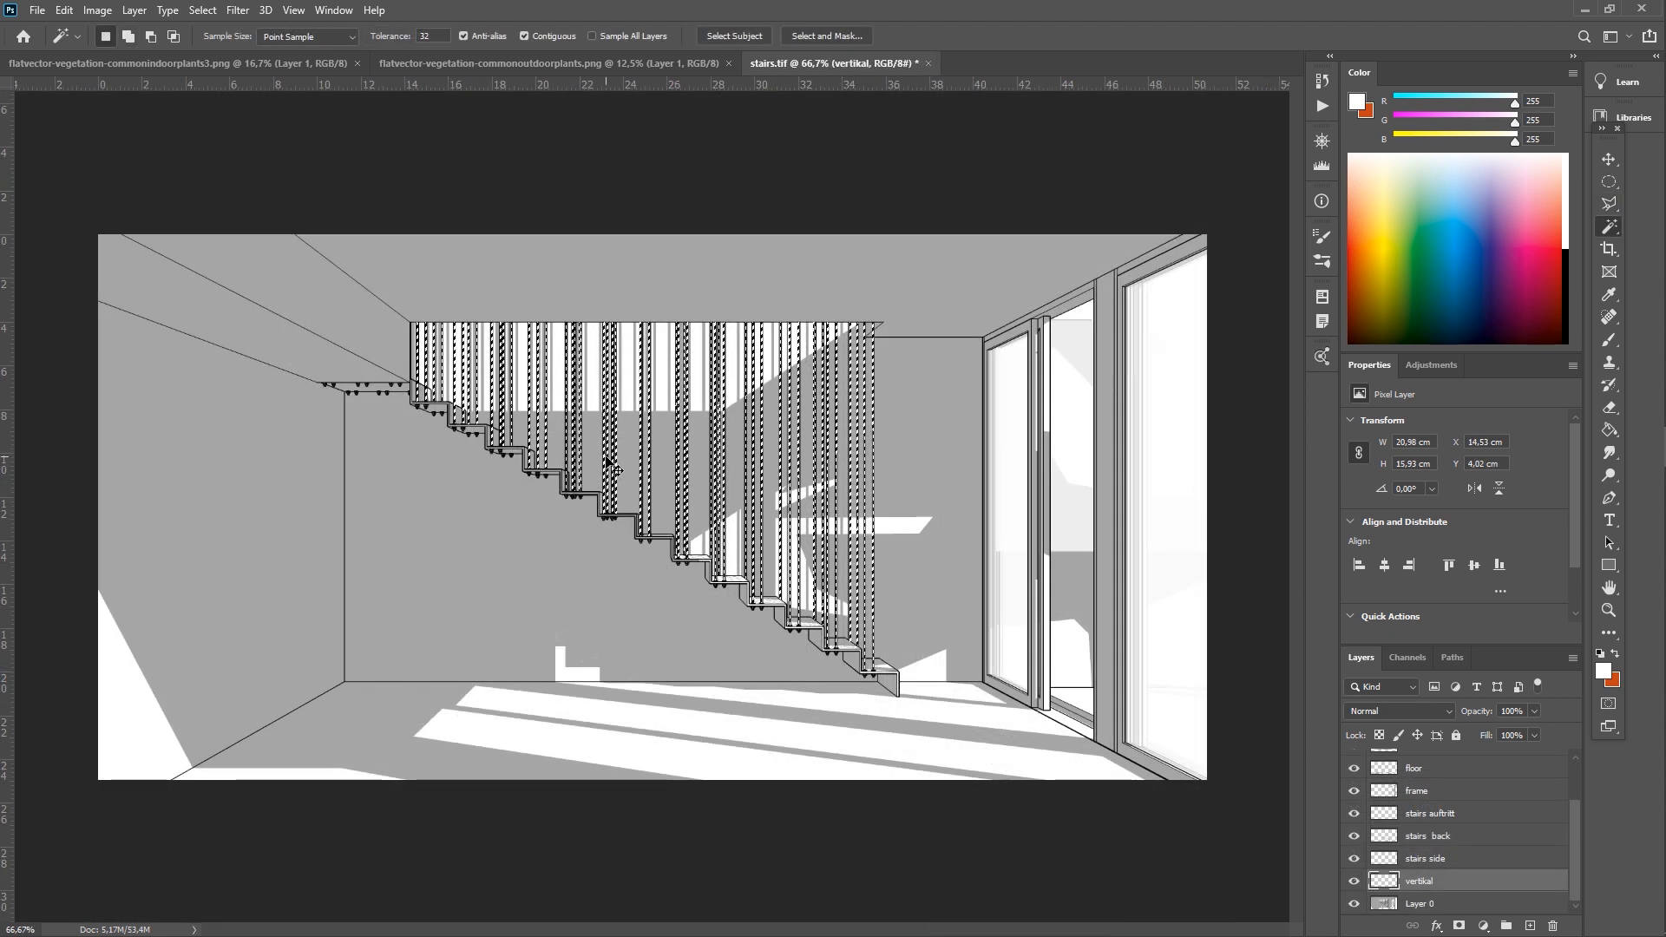
{"action": "key", "text": "ctrl+d"}
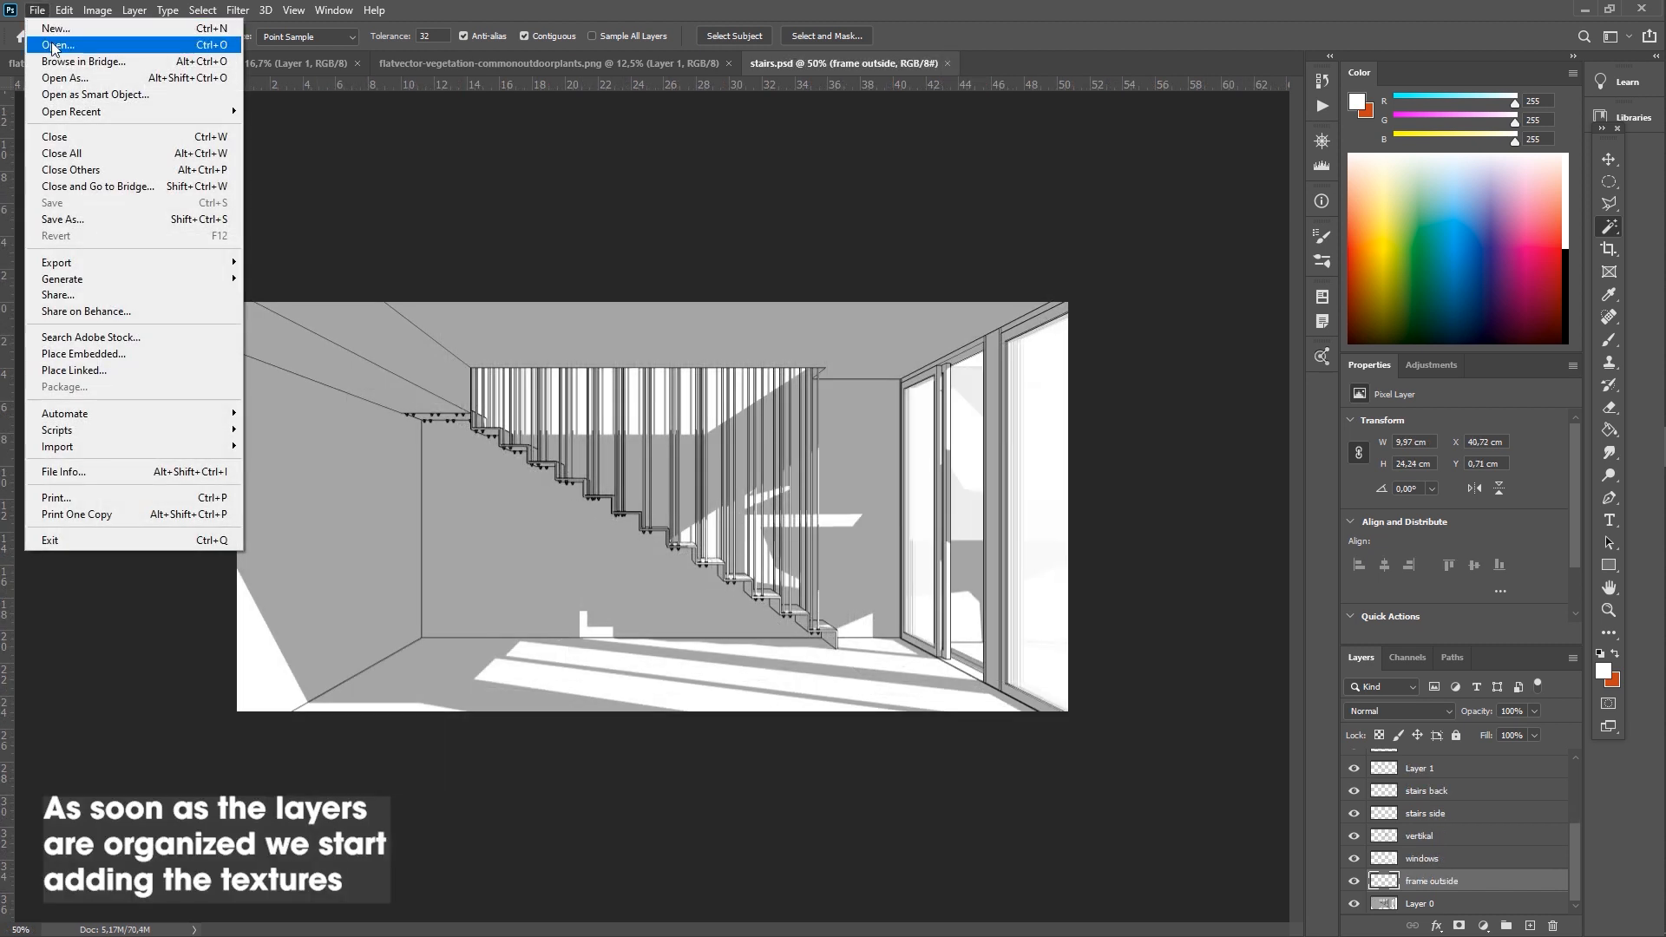
Open the texture OU - Wood Planks 02.jpg and copy the whole image.
{"action": "left_click", "coordinate": [52, 46]}
{"action": "left_click", "coordinate": [295, 365]}
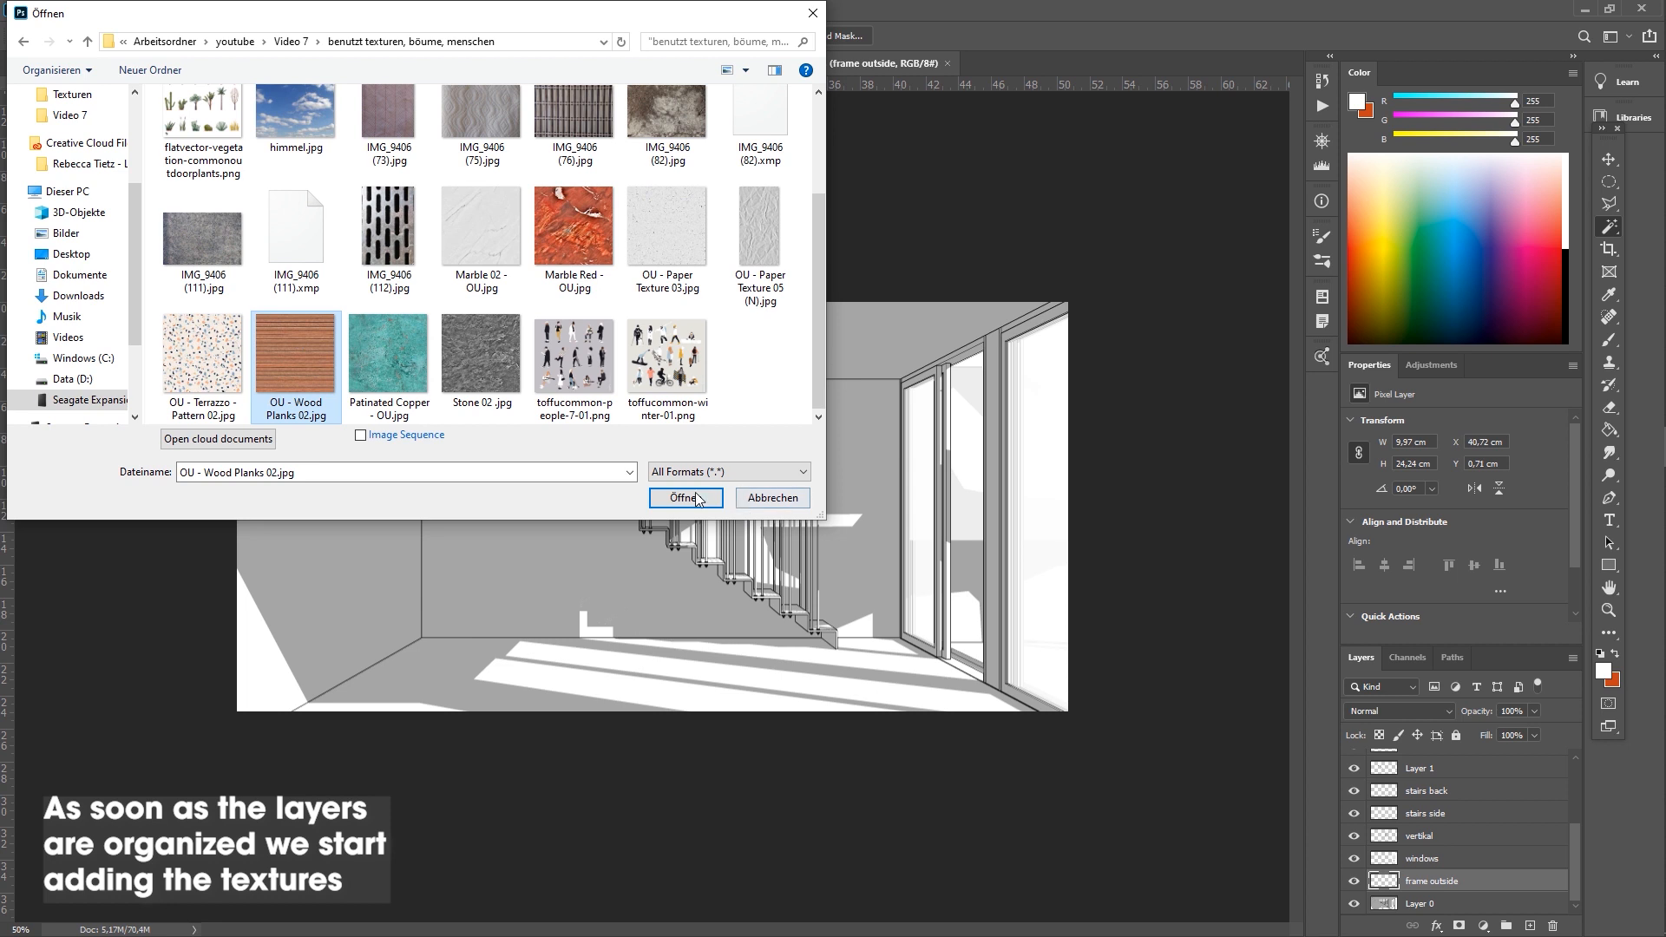
{"action": "left_click", "coordinate": [695, 496]}
{"action": "key", "text": "m"}
{"action": "key", "text": "ctrl+a"}
{"action": "key", "text": "ctrl+c"}
Paste the planks into stairs.psd, turn them upright, scale them to about 18 cm wide and place them at the floor's left end.
{"action": "left_click", "coordinate": [899, 63]}
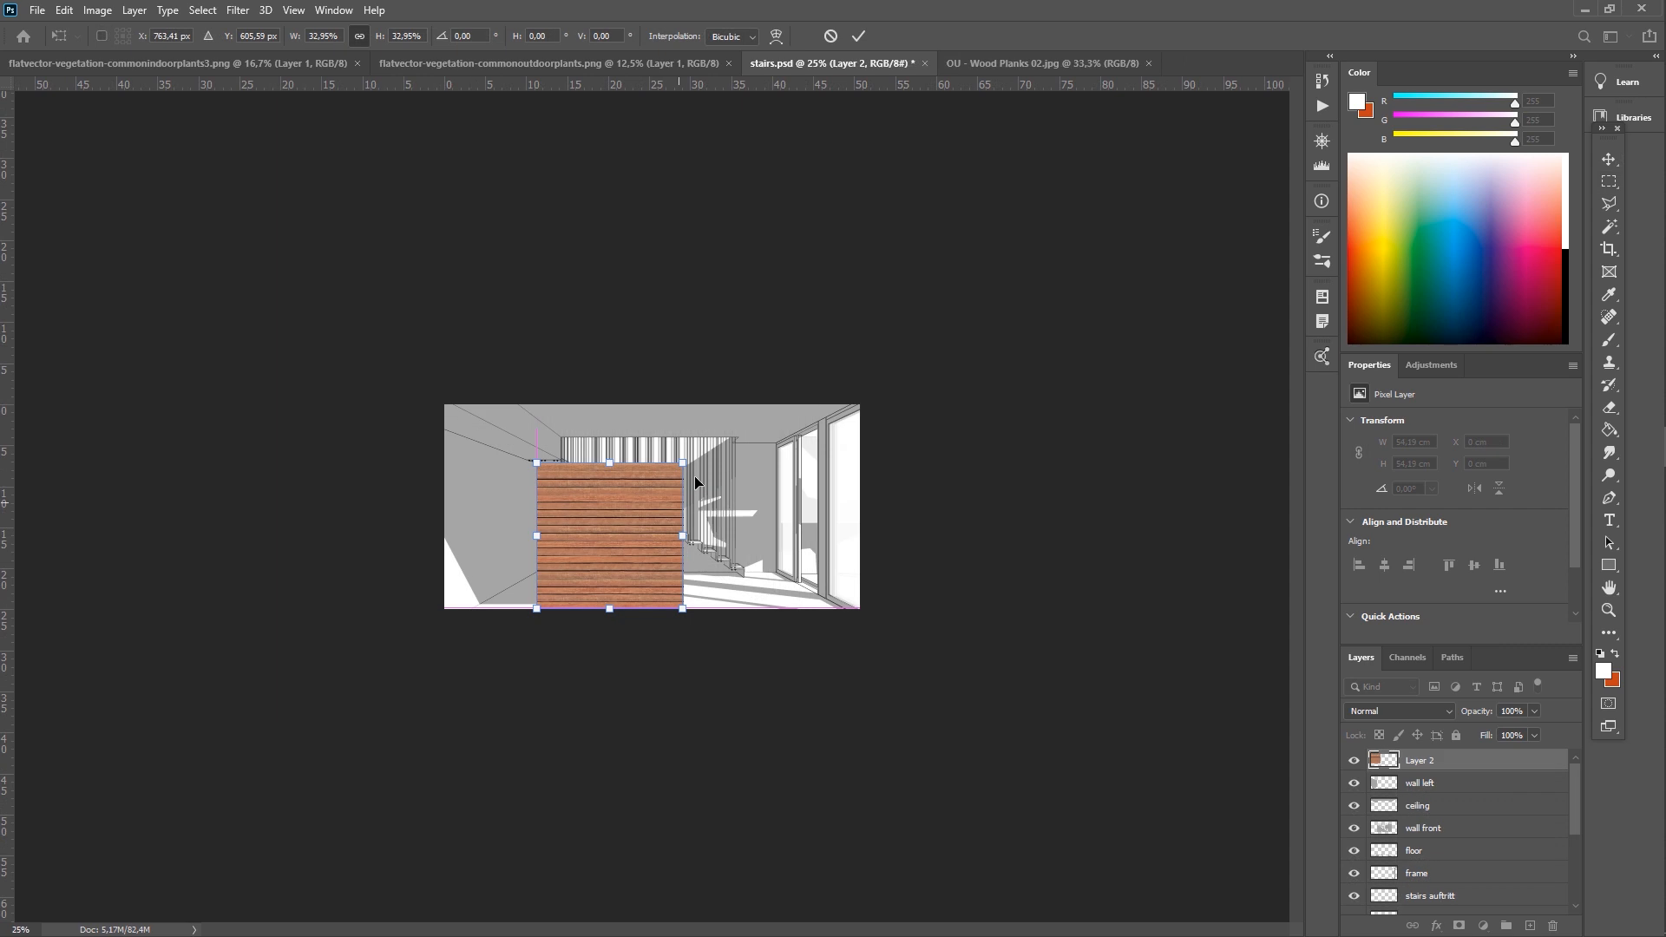
{"action": "left_click_drag", "start_coordinate": [696, 484], "coordinate": [503, 416]}
{"action": "left_click_drag", "start_coordinate": [659, 535], "coordinate": [653, 583]}
{"action": "key", "text": "Return"}
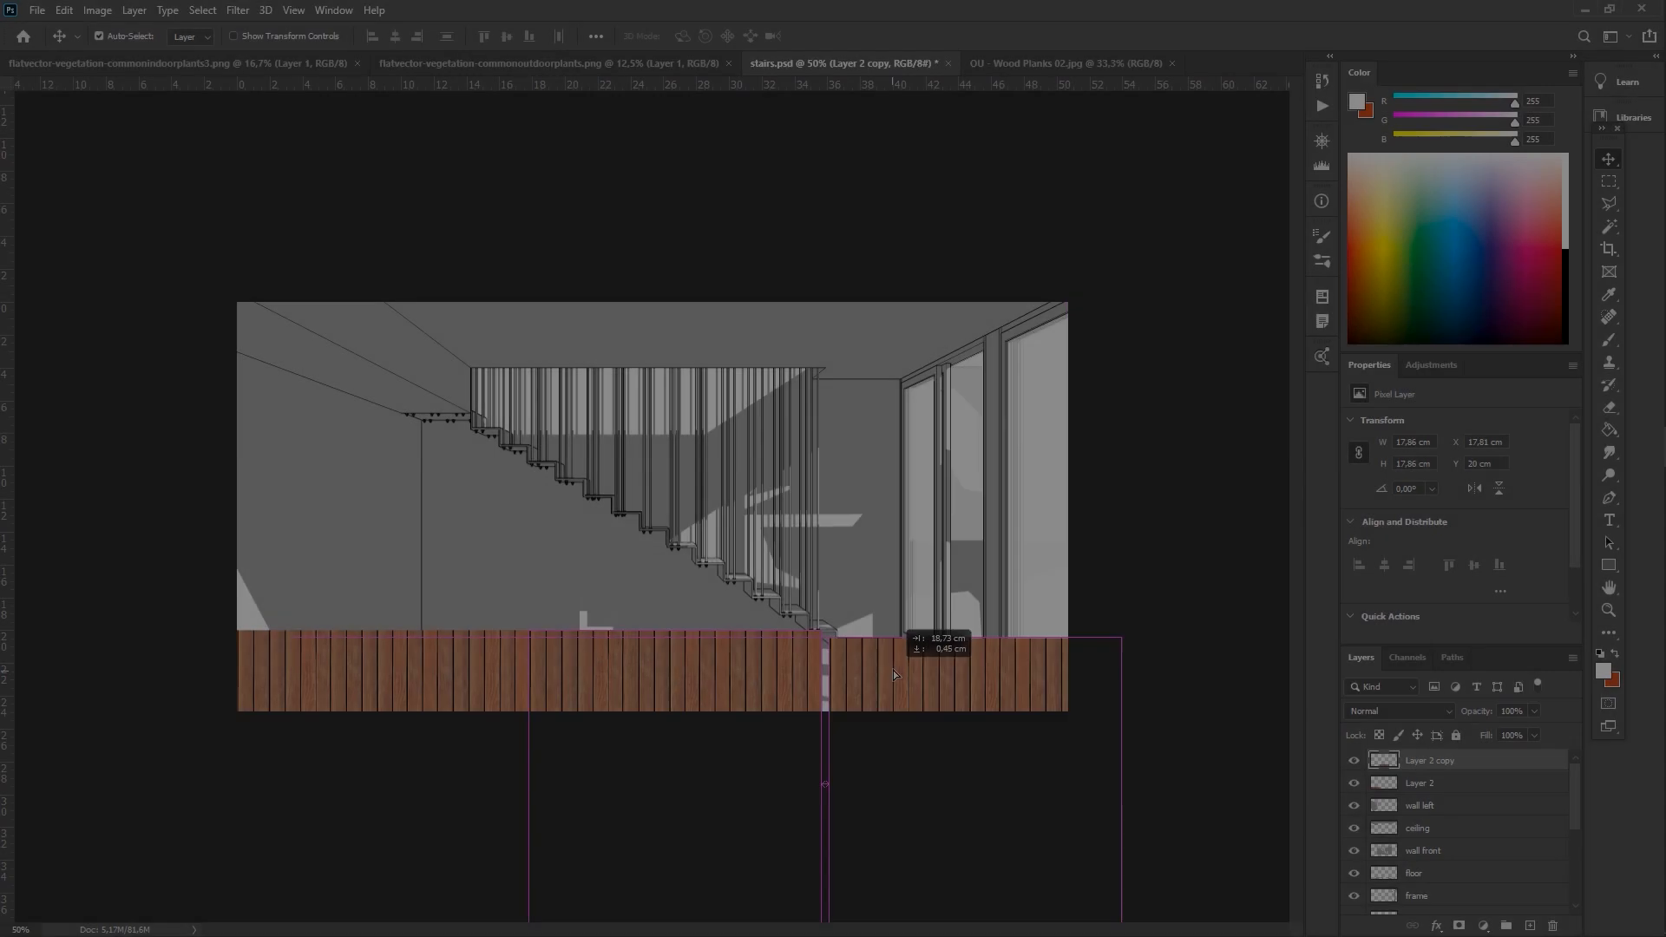
Duplicate the plank texture across the full width of the floor and merge the three plank layers.
{"action": "left_click_drag", "start_coordinate": [895, 675], "coordinate": [962, 651]}
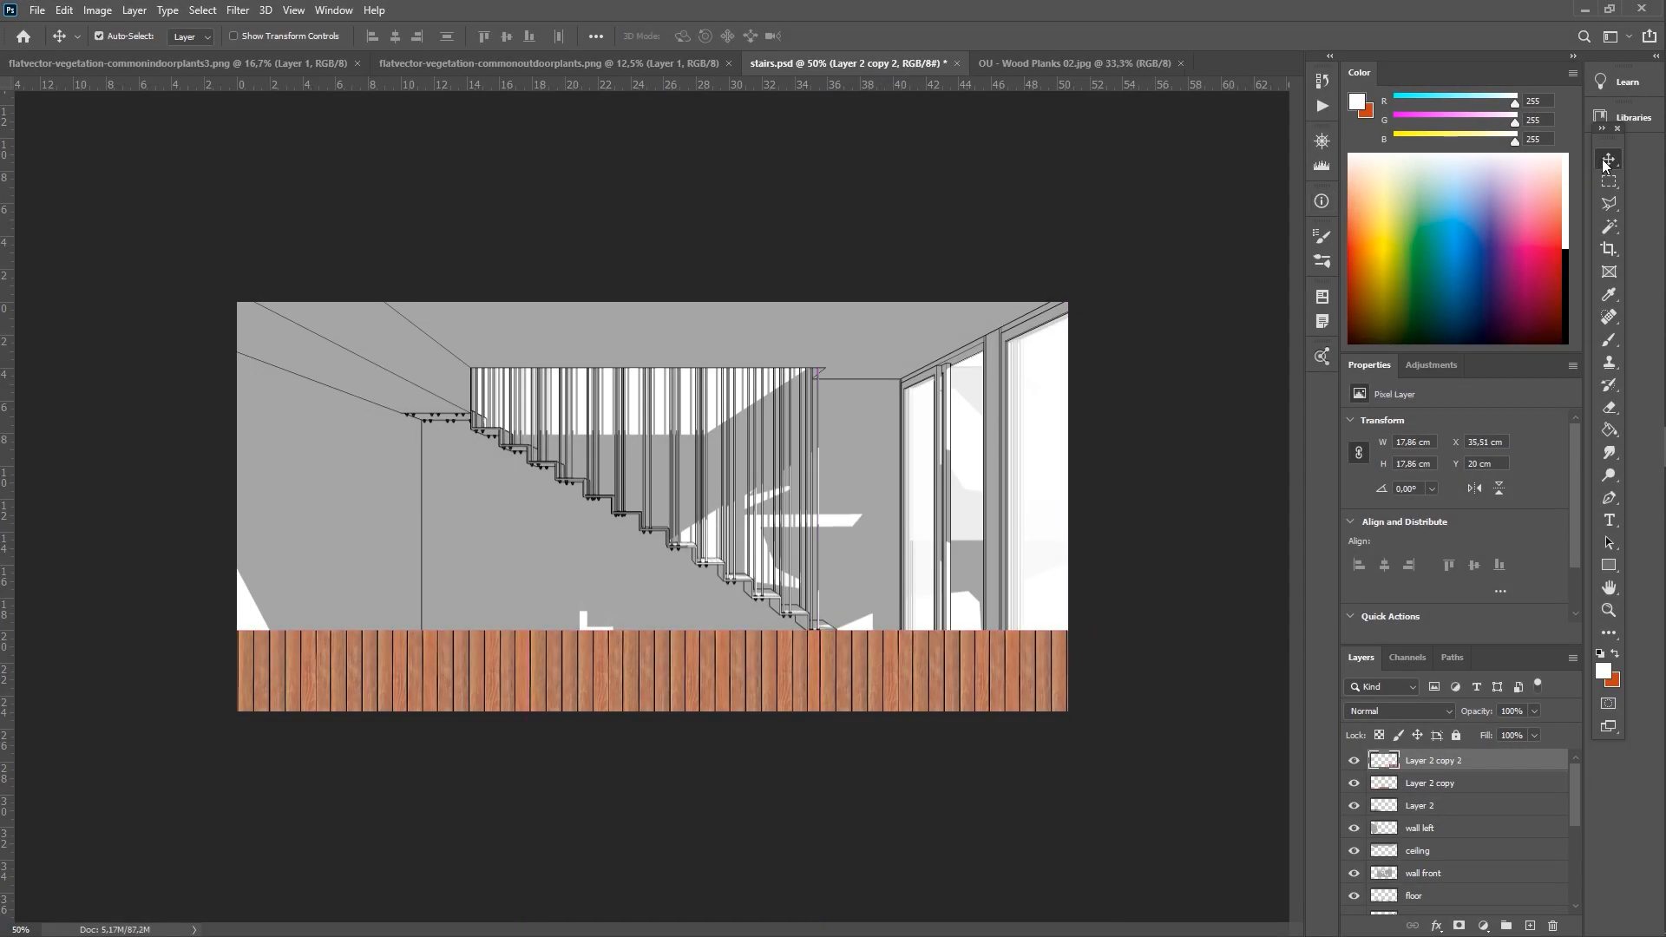
{"action": "left_click", "coordinate": [1430, 806], "text": "shift"}
{"action": "right_click", "coordinate": [1436, 803]}
{"action": "left_click", "coordinate": [1475, 692]}
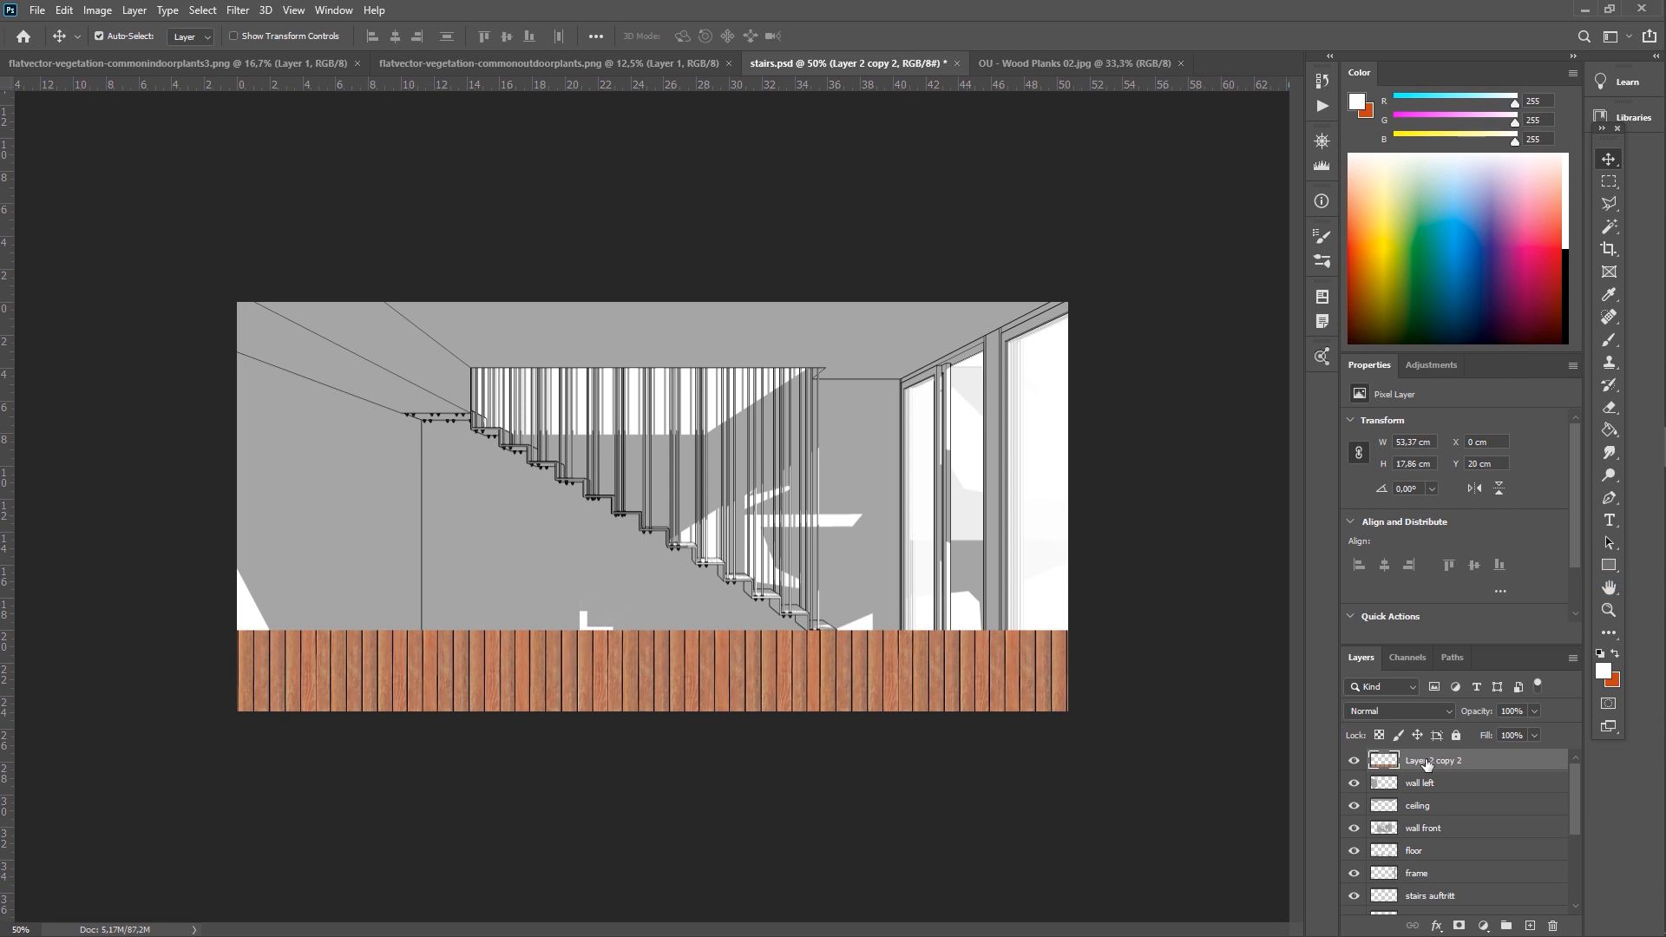
Name the merged layer wood floor, move it directly above the floor layer and clip it to that layer.
{"action": "type", "text": "wood floor"}
{"action": "left_click", "coordinate": [1432, 785]}
{"action": "left_click_drag", "start_coordinate": [1430, 762], "coordinate": [1427, 838]}
{"action": "right_click", "coordinate": [1425, 813]}
{"action": "left_click", "coordinate": [1491, 411]}
Distort the wood floor texture to match the floor's perspective and reduce its fill to 71%.
{"action": "key", "text": "ctrl+t"}
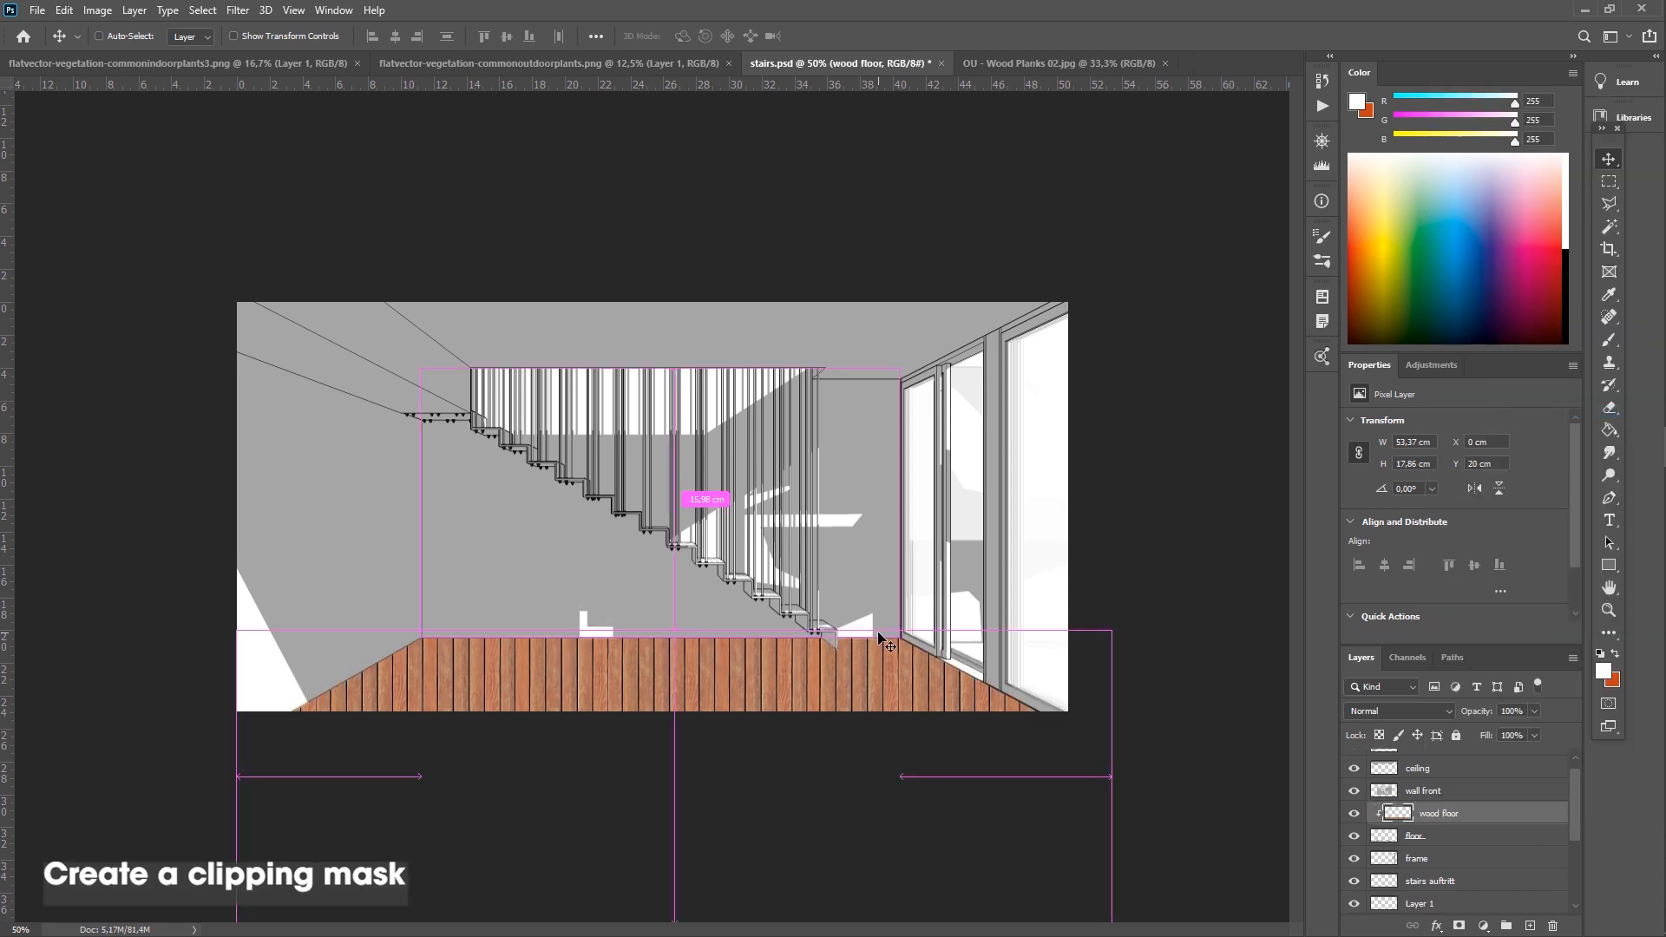
{"action": "key", "text": "ctrl+minus"}
{"action": "left_click_drag", "start_coordinate": [445, 570], "coordinate": [532, 572]}
{"action": "left_click_drag", "start_coordinate": [445, 714], "coordinate": [392, 658]}
{"action": "left_click_drag", "start_coordinate": [881, 569], "coordinate": [780, 577]}
{"action": "left_click_drag", "start_coordinate": [881, 714], "coordinate": [926, 656]}
{"action": "key", "text": "ctrl+plus"}
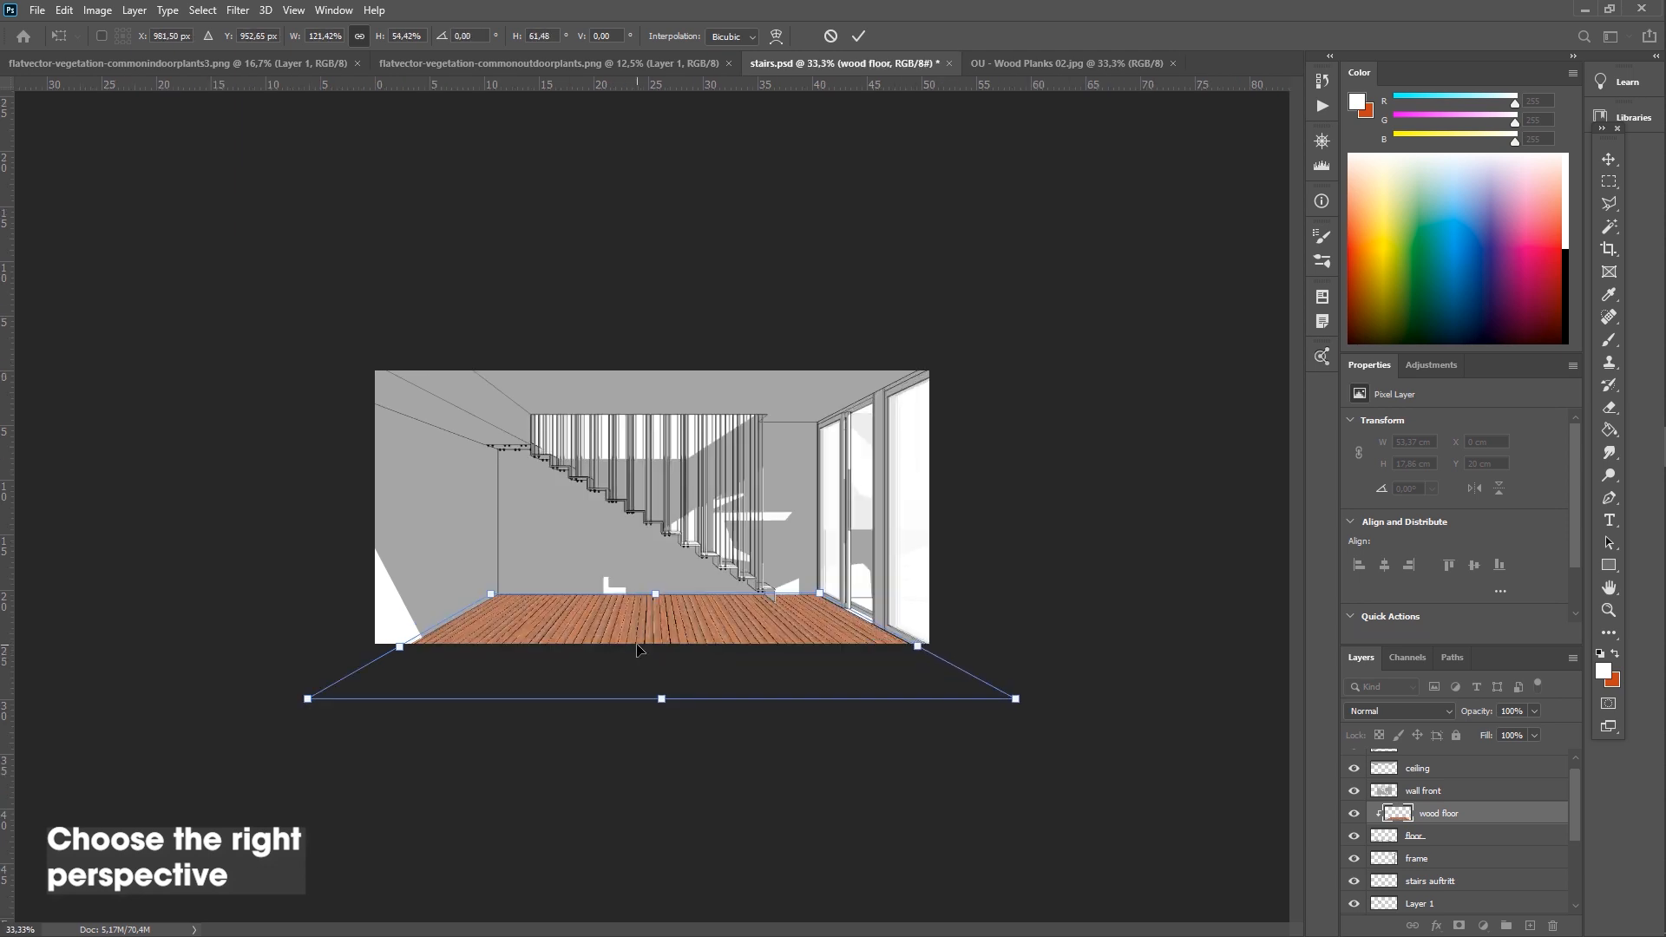
{"action": "key", "text": "Return"}
{"action": "key", "text": "ctrl+plus"}
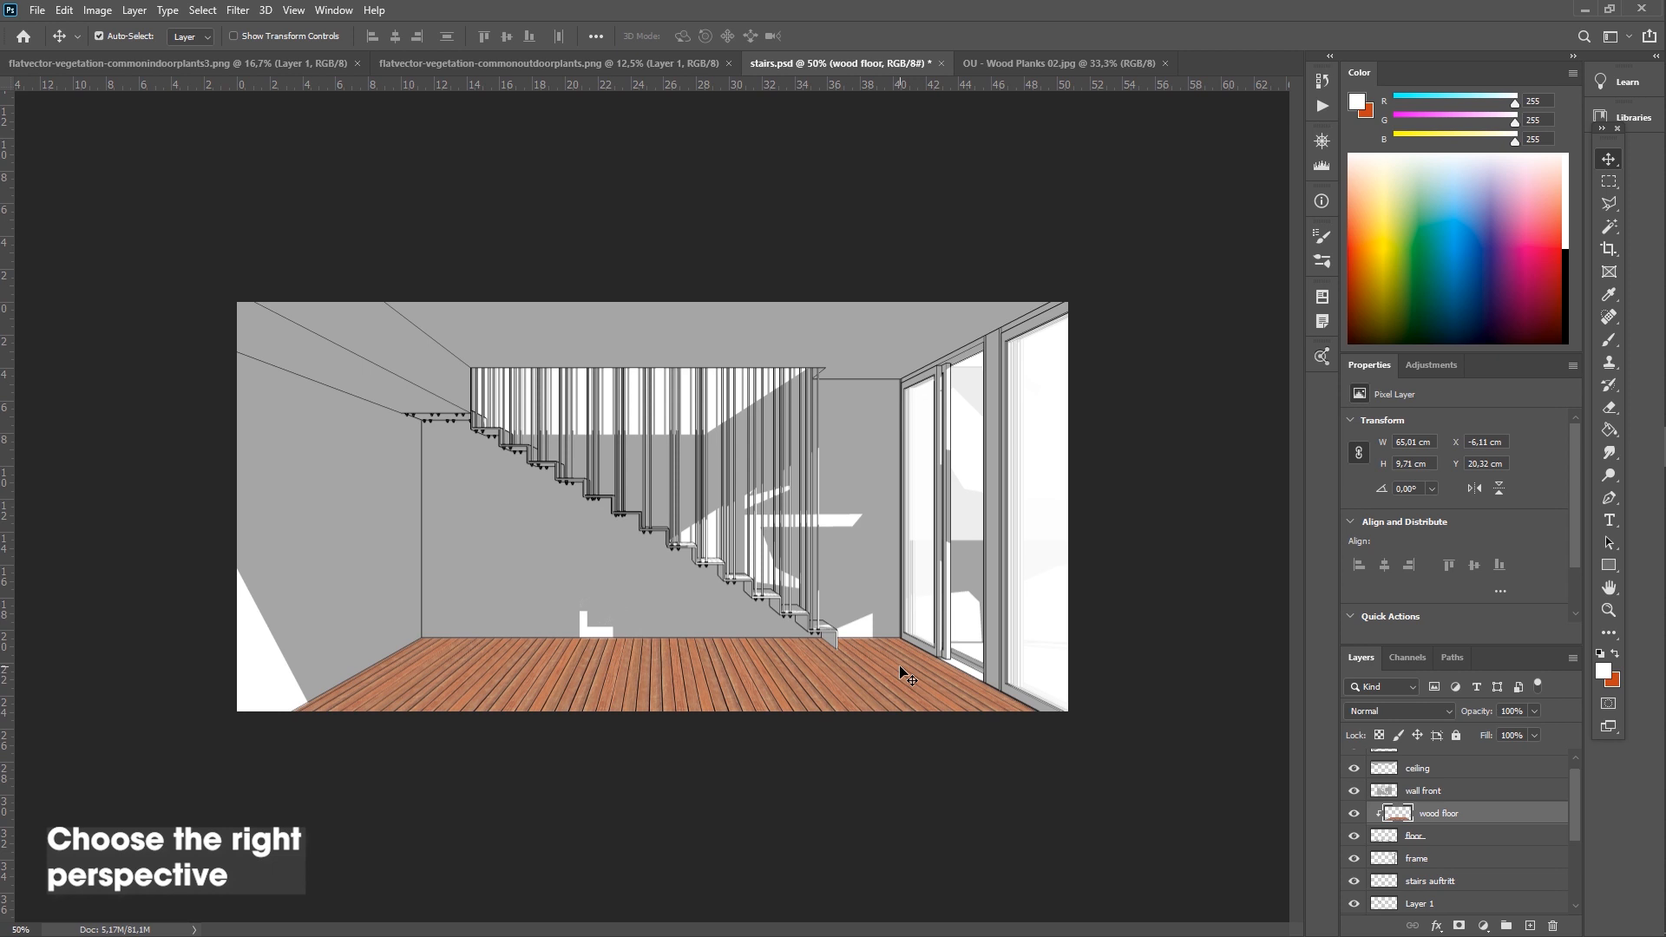
{"action": "left_click_drag", "start_coordinate": [1526, 757], "coordinate": [1512, 757]}
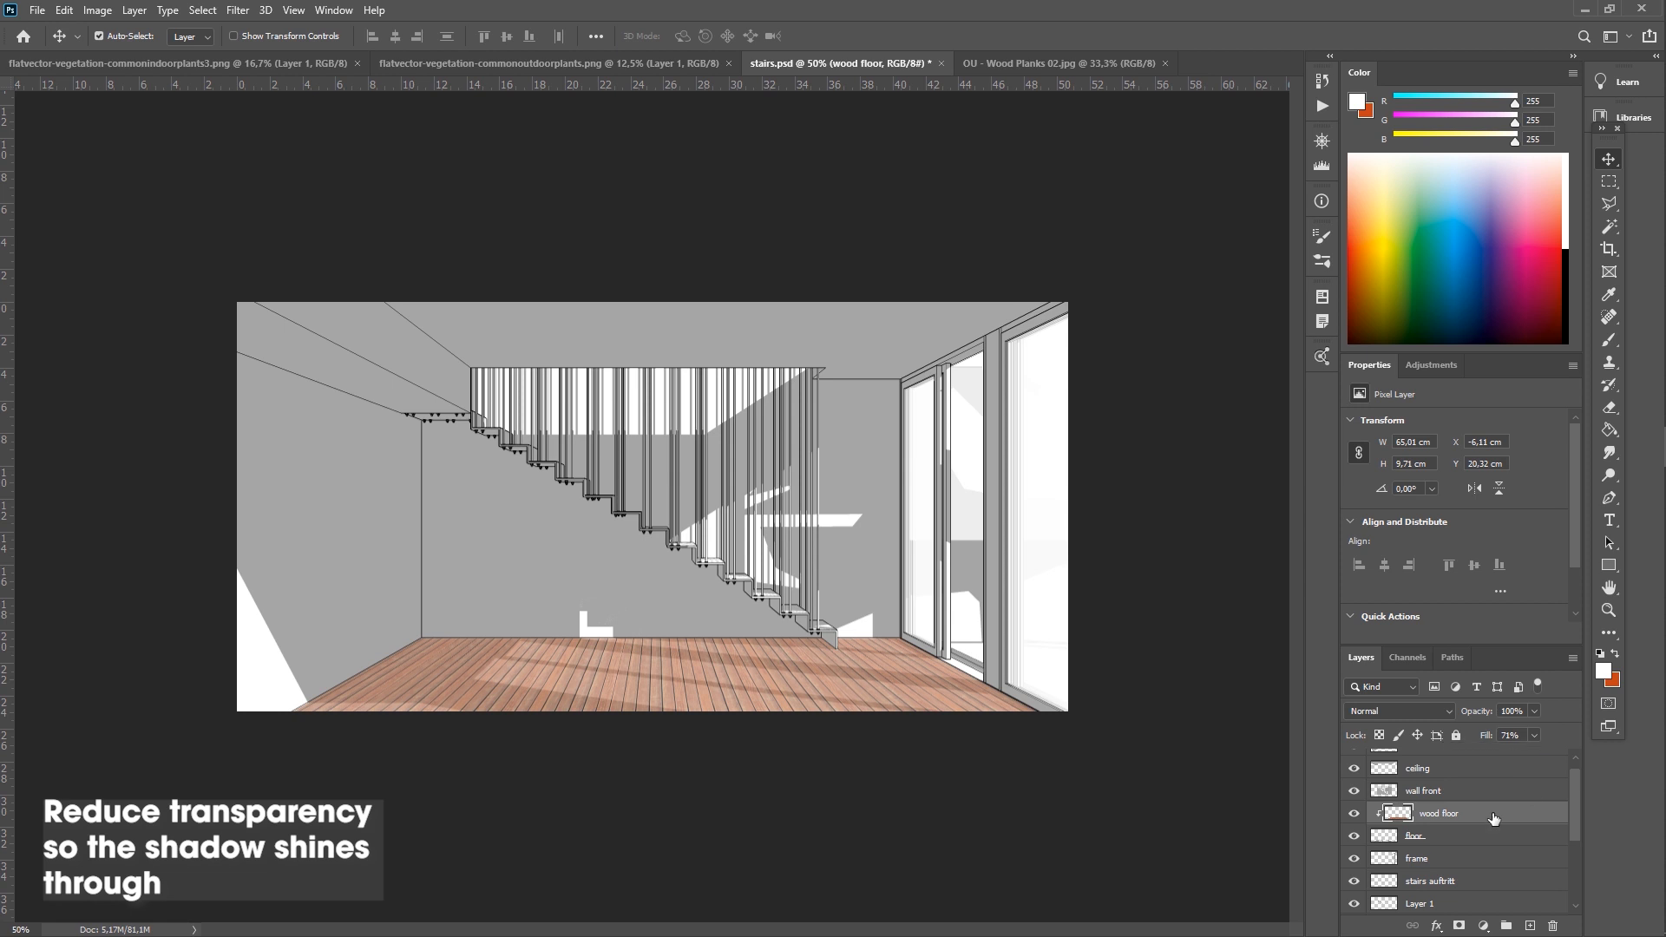
Open the texture OU - Paper Texture 03.jpg and copy the image area.
{"action": "left_click", "coordinate": [37, 11]}
{"action": "left_click", "coordinate": [47, 43]}
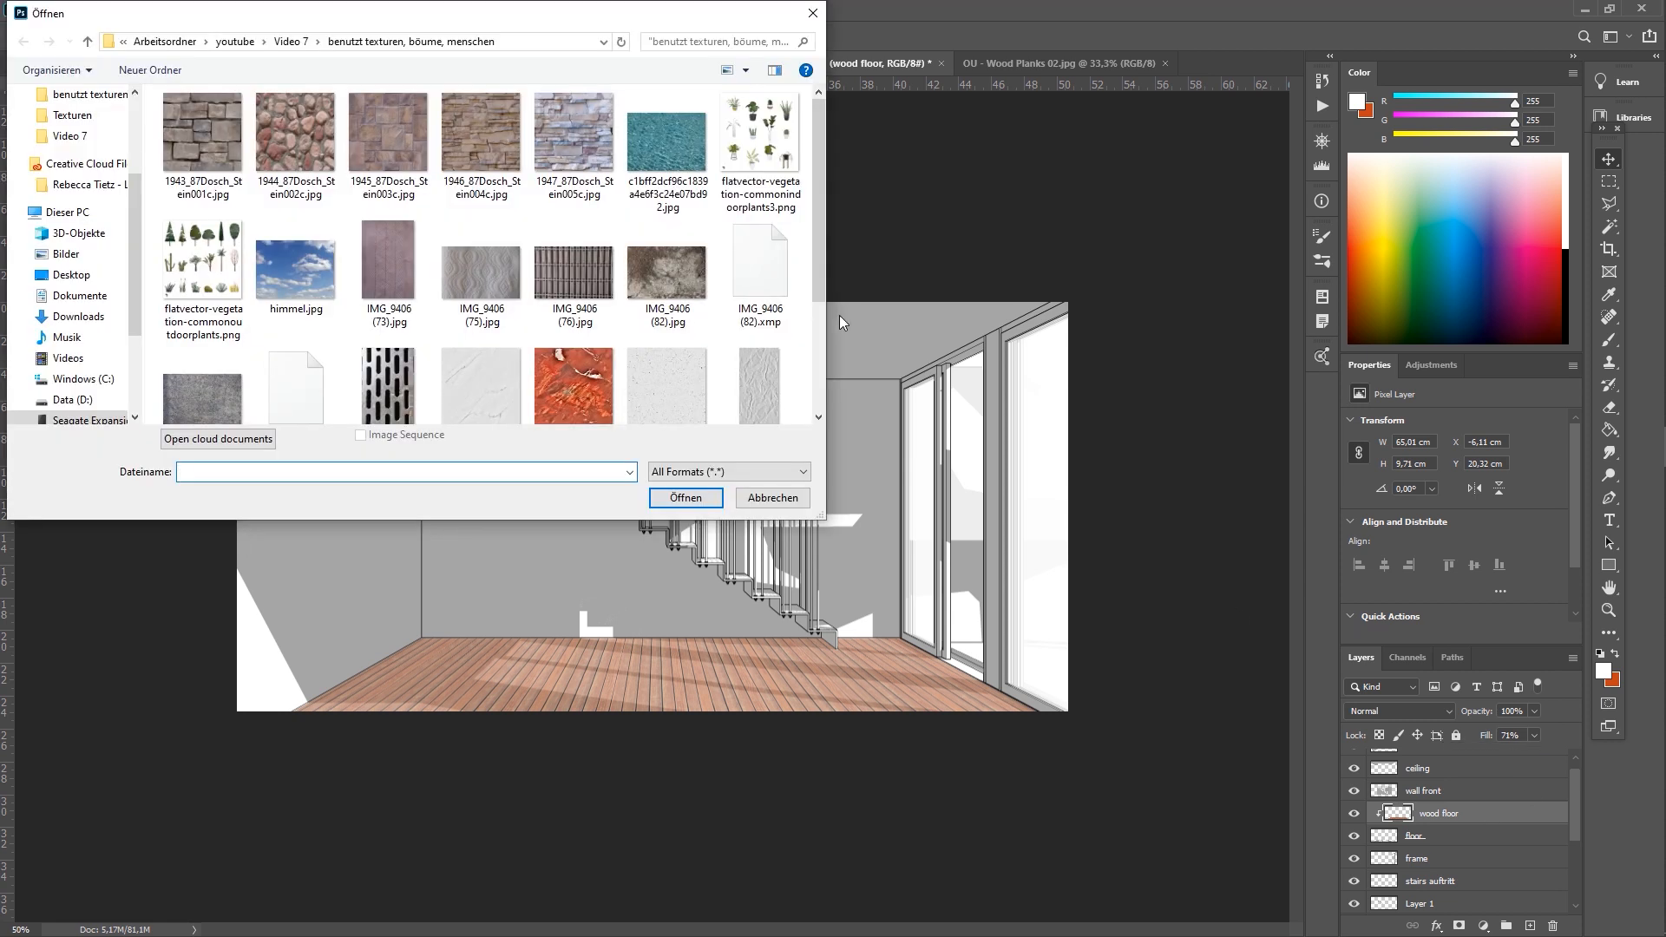
{"action": "double_click", "coordinate": [671, 386]}
{"action": "key", "text": "m"}
{"action": "left_click_drag", "start_coordinate": [361, 785], "coordinate": [260, 816]}
{"action": "key", "text": "ctrl+c"}
Paste the paper texture into stairs.psd, scale it to 37.43% and move it over the left wall.
{"action": "left_click", "coordinate": [716, 63]}
{"action": "key", "text": "ctrl+v"}
{"action": "key", "text": "ctrl+t"}
{"action": "left_click_drag", "start_coordinate": [236, 300], "coordinate": [440, 382]}
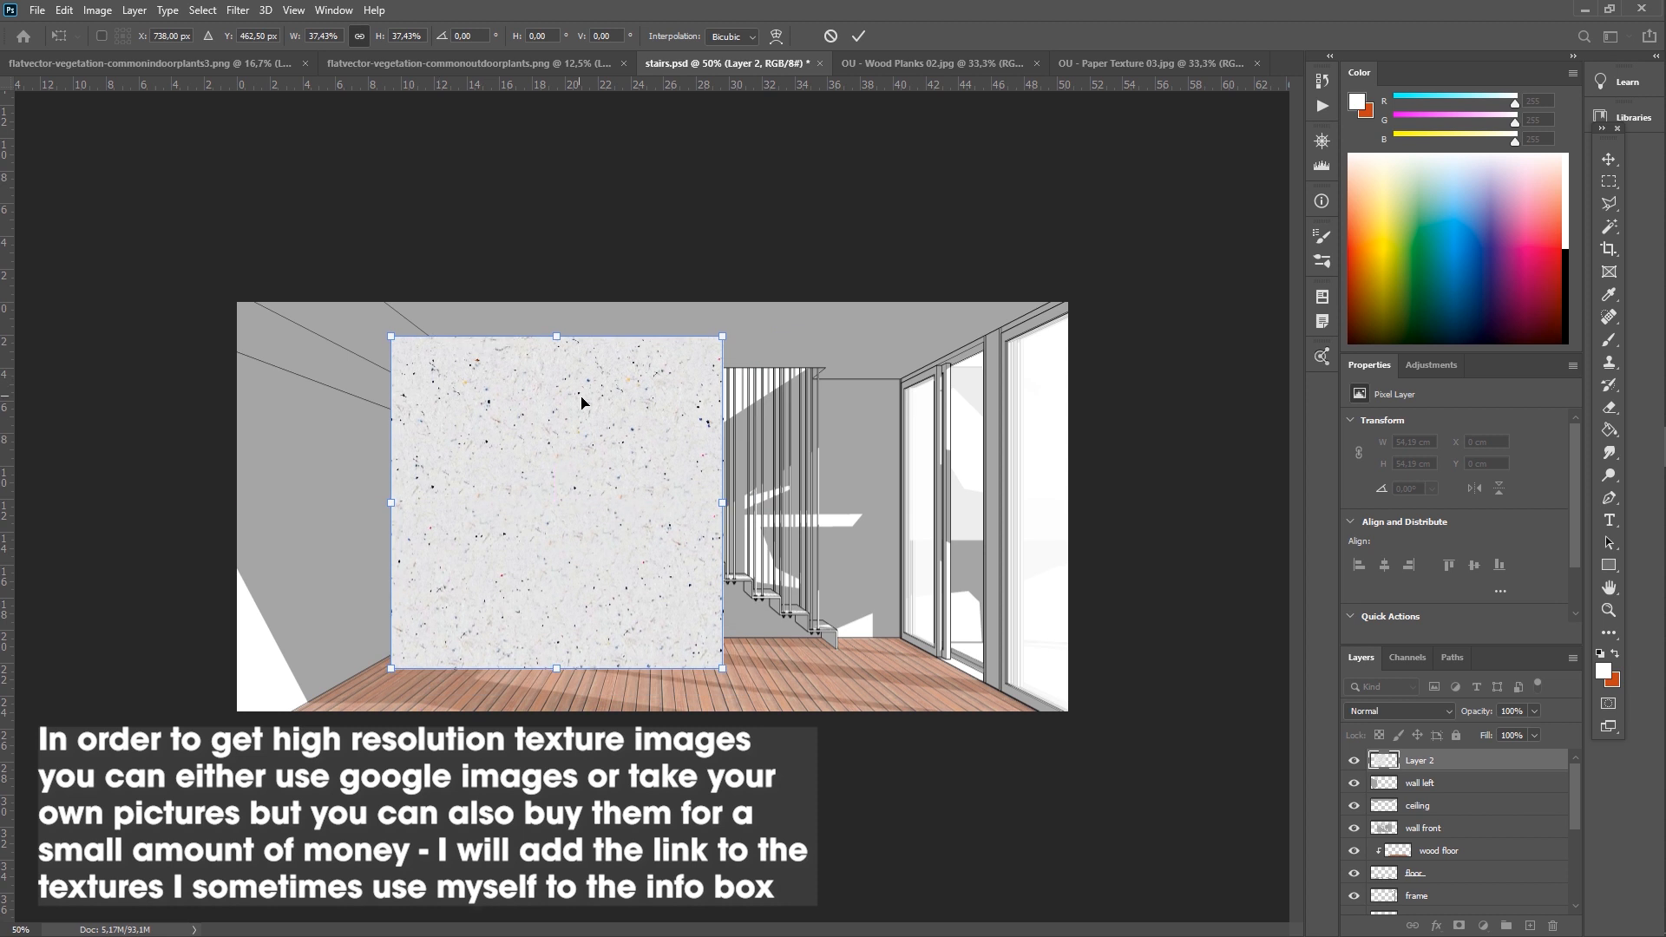
{"action": "left_click", "coordinate": [1609, 160]}
{"action": "left_click_drag", "start_coordinate": [452, 487], "coordinate": [313, 501]}
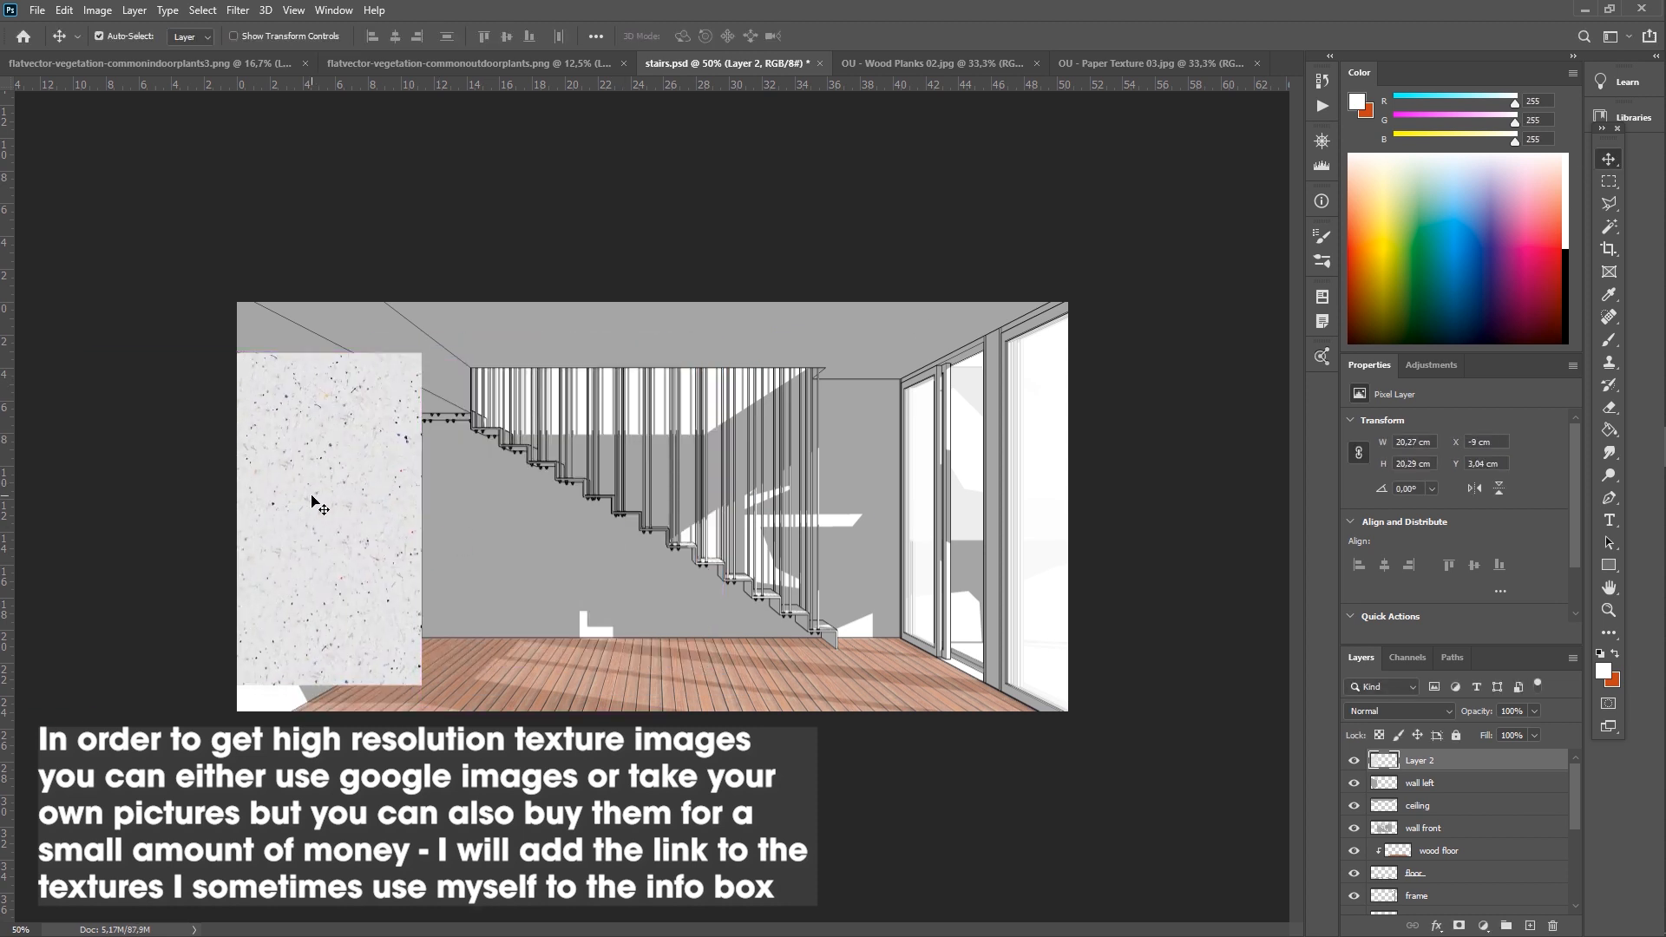
Distort the paper texture's corners to follow the perspective of the left wall.
{"action": "key", "text": "ctrl+t"}
{"action": "left_click_drag", "start_coordinate": [422, 353], "coordinate": [422, 419]}
{"action": "left_click_drag", "start_coordinate": [90, 352], "coordinate": [98, 290]}
{"action": "left_click_drag", "start_coordinate": [89, 684], "coordinate": [92, 698]}
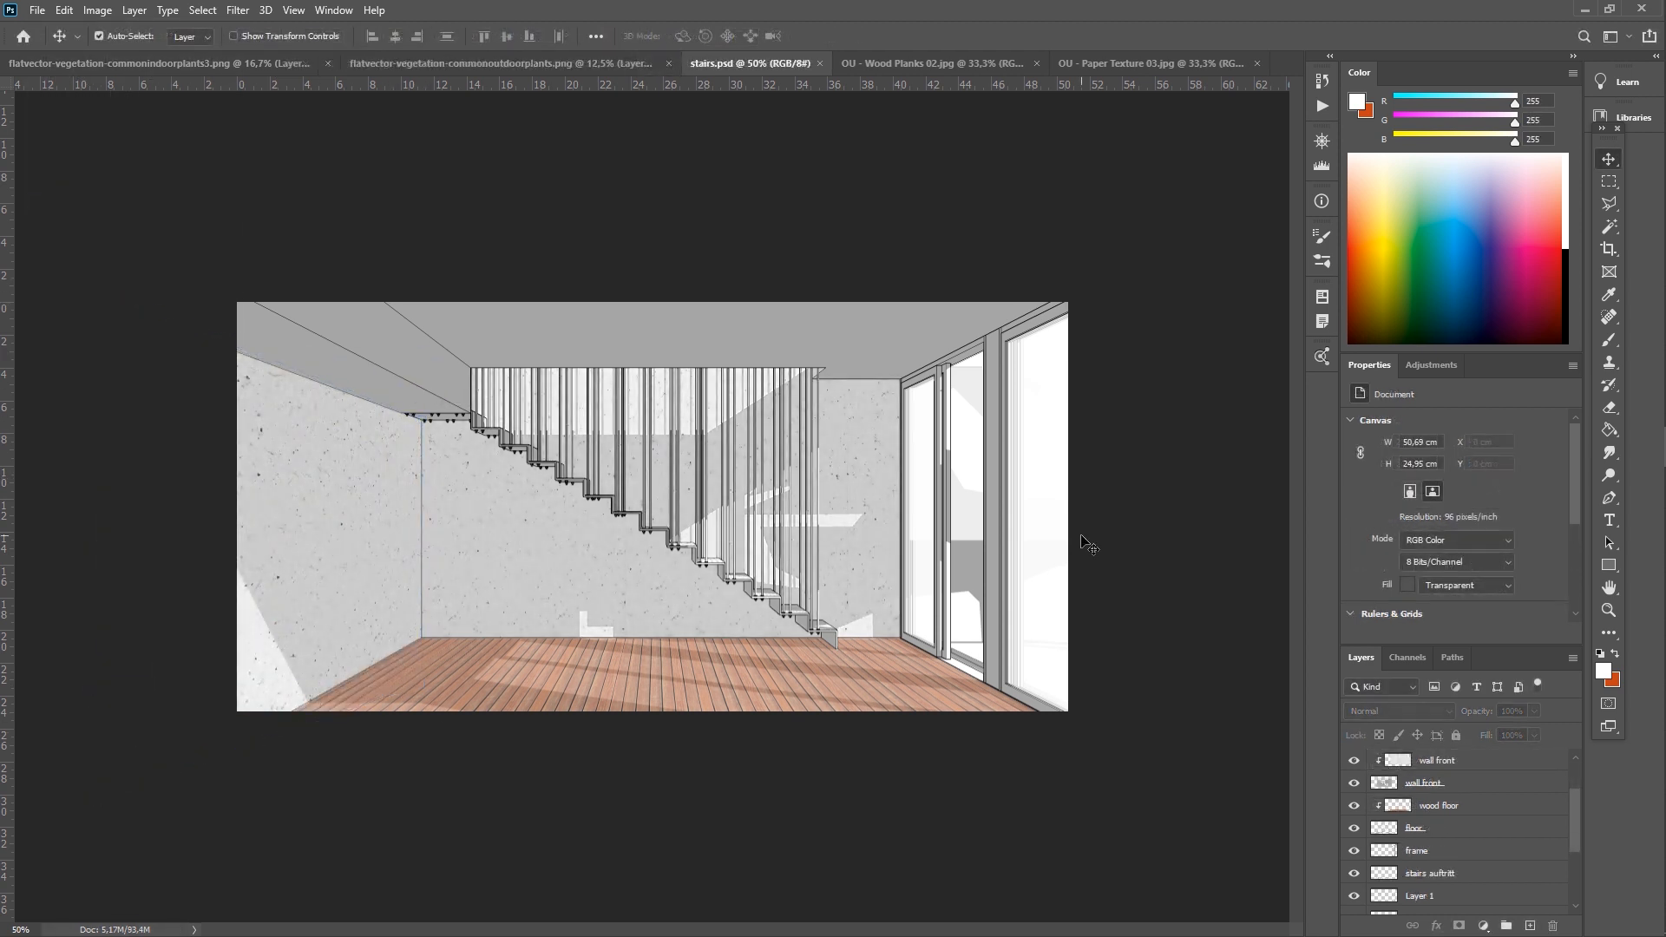
Bring the wood planks texture into stairs.psd, rotate it 90°, scale it to 26.49% and place it over the ceiling.
{"action": "left_click_drag", "start_coordinate": [621, 254], "coordinate": [729, 438]}
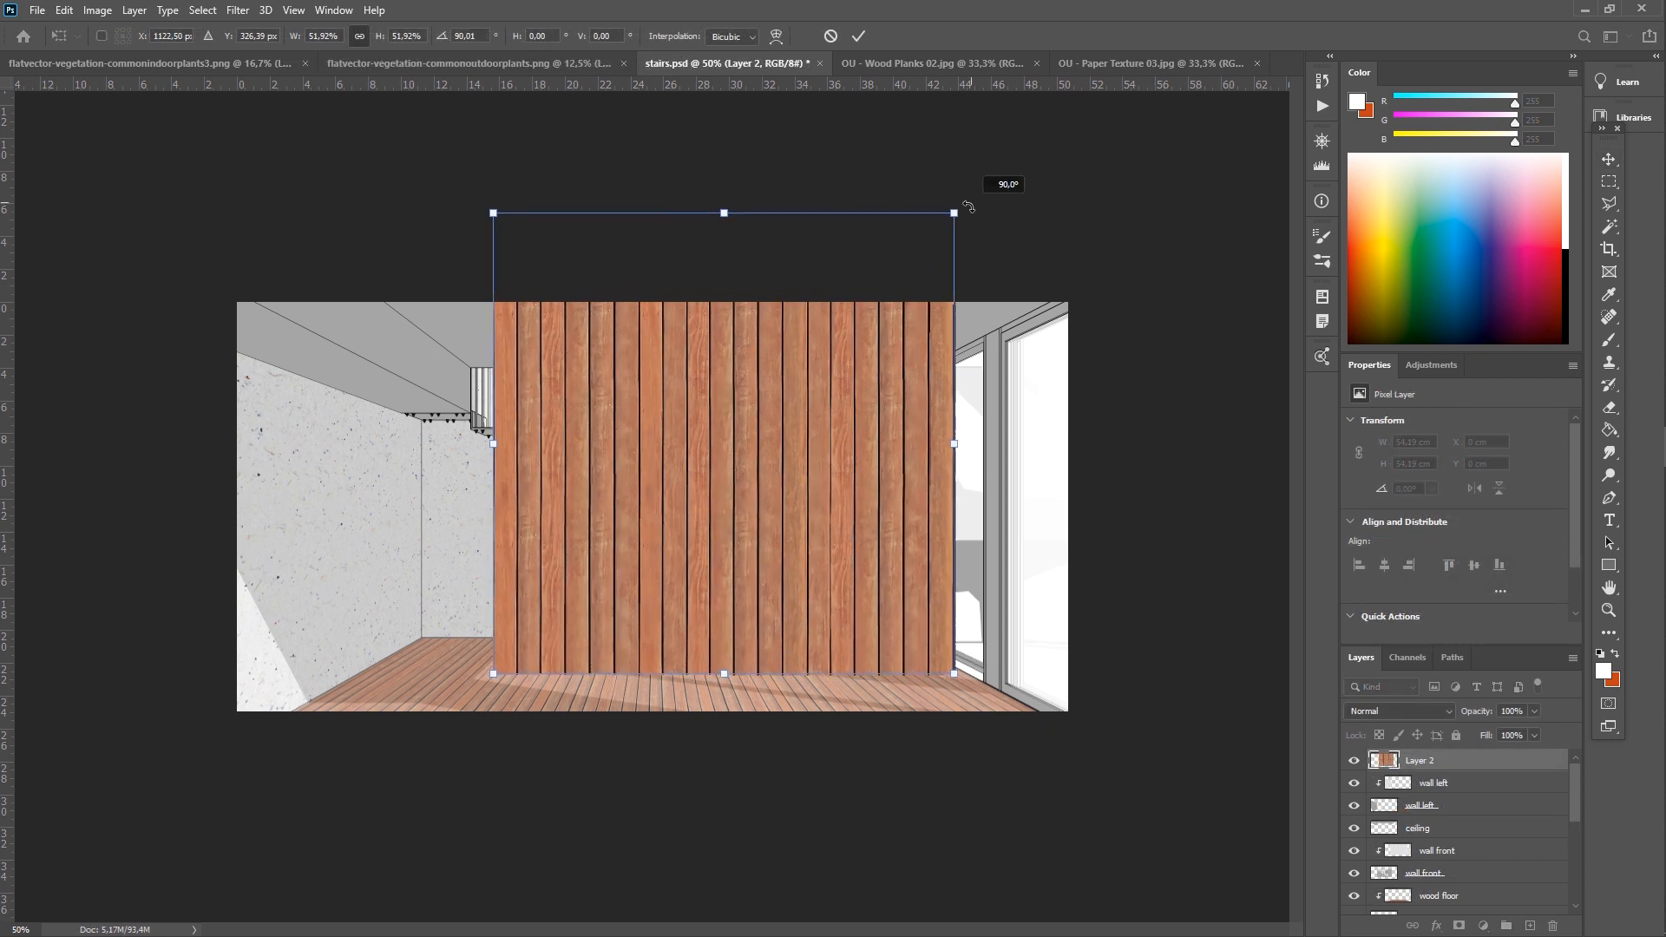
{"action": "left_click_drag", "start_coordinate": [644, 512], "coordinate": [523, 212]}
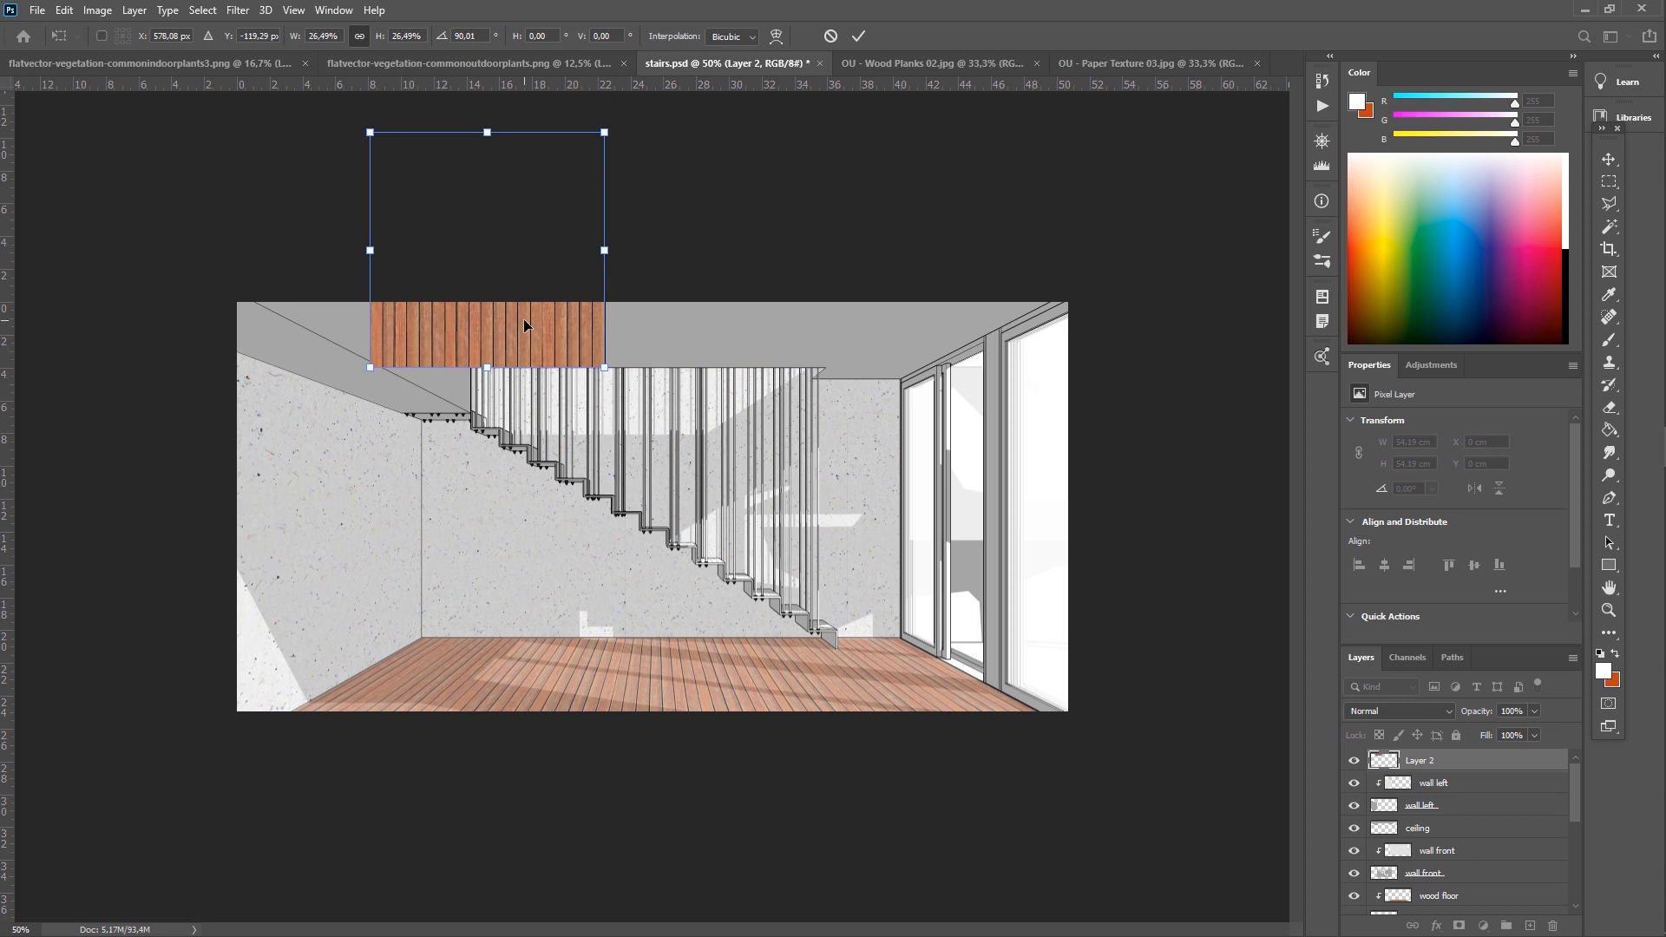
{"action": "key", "text": "Return"}
Duplicate the plank texture across the ceiling to the right image edge, shift the pieces down slightly and merge their layers.
{"action": "left_click_drag", "start_coordinate": [555, 347], "coordinate": [1014, 348]}
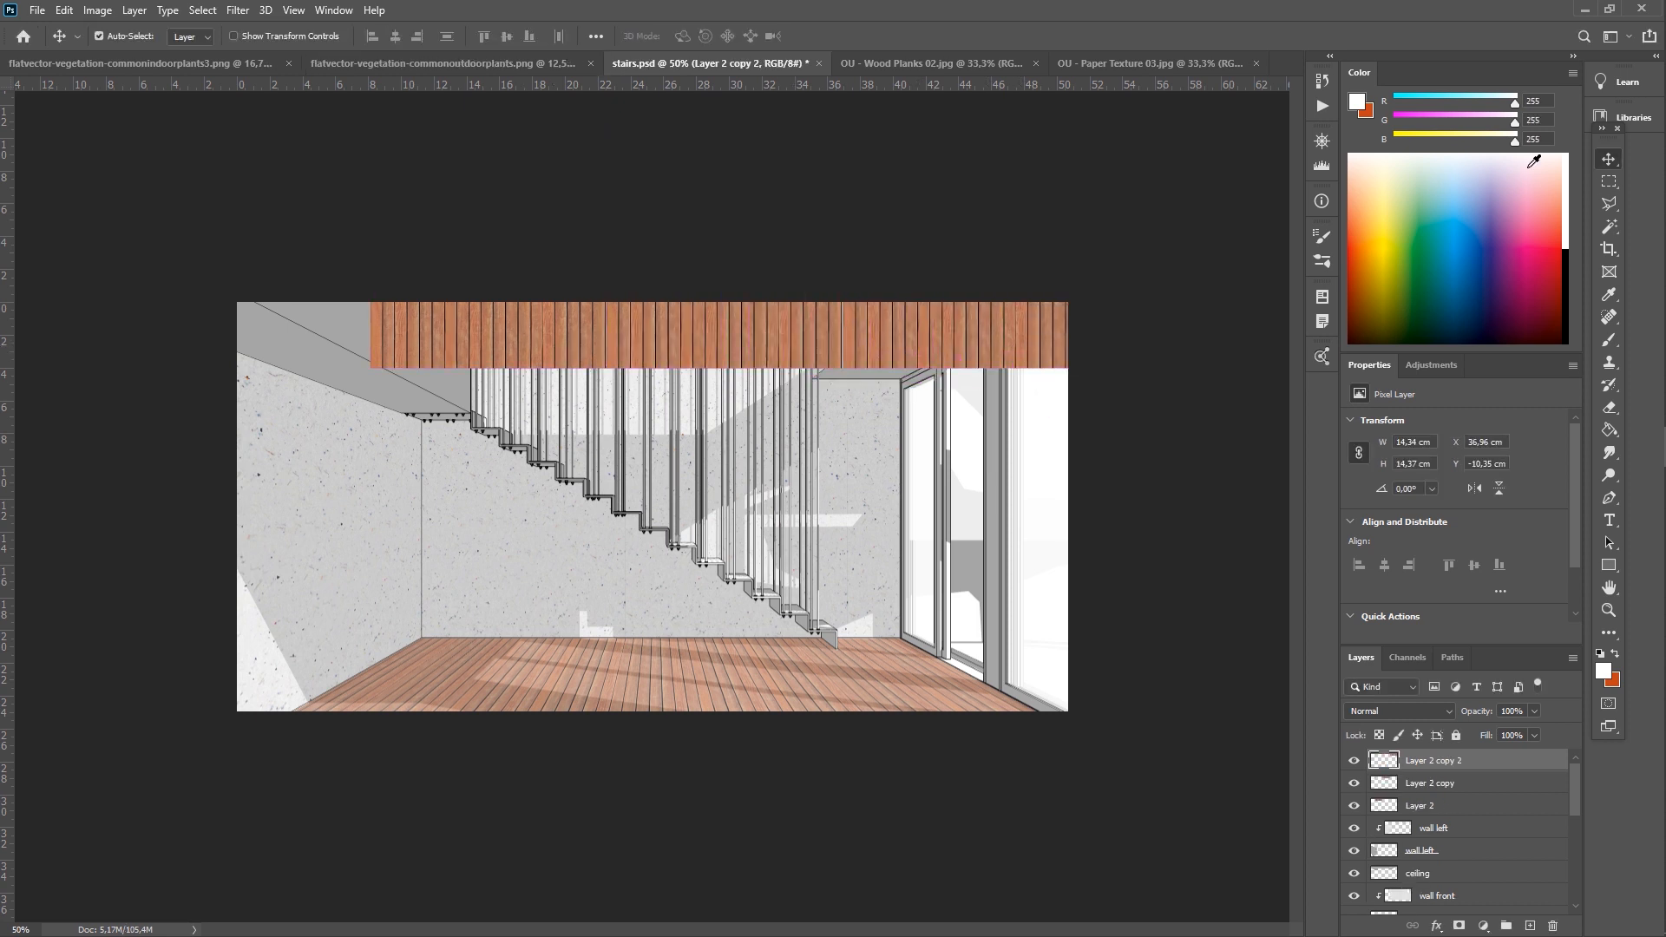
{"action": "left_click", "coordinate": [772, 328], "text": "shift"}
{"action": "left_click", "coordinate": [574, 318], "text": "shift"}
{"action": "left_click_drag", "start_coordinate": [721, 342], "coordinate": [721, 362]}
{"action": "right_click", "coordinate": [1472, 799]}
{"action": "left_click", "coordinate": [1441, 566]}
Name the merged plank layer ceiling, move it directly above the original ceiling layer and clip it to that layer.
{"action": "left_click_drag", "start_coordinate": [1446, 764], "coordinate": [1423, 812]}
{"action": "key", "text": "Return"}
{"action": "key", "text": "Return"}
{"action": "right_click", "coordinate": [1432, 812]}
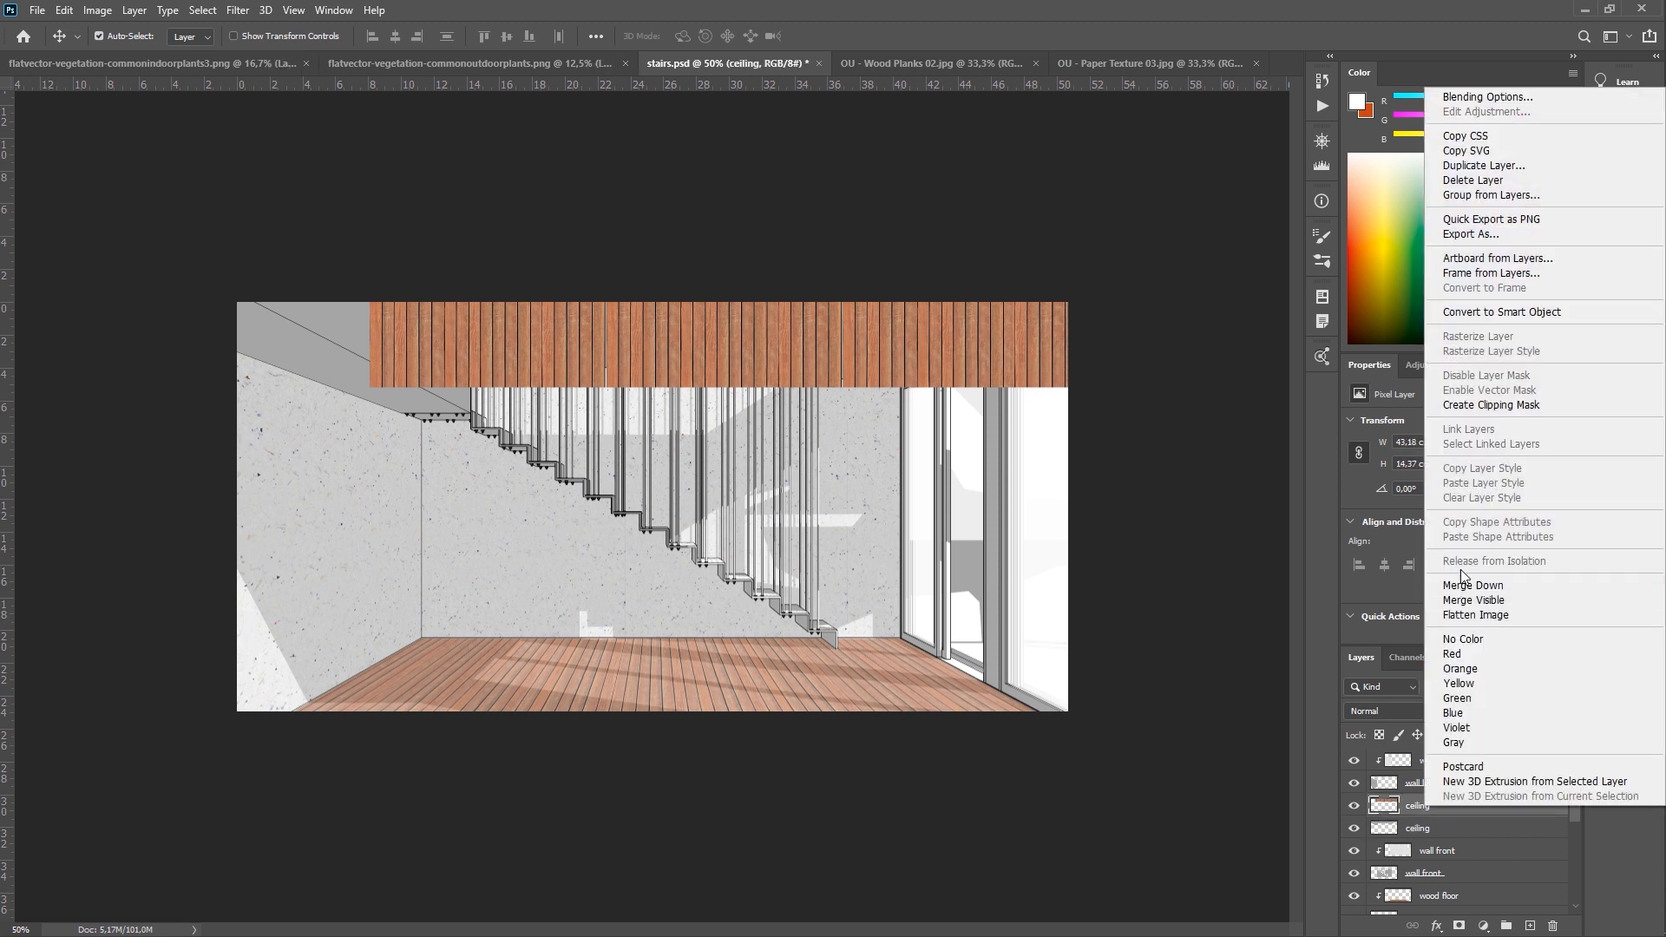
{"action": "left_click", "coordinate": [1476, 405]}
Distort the ceiling plank texture so its boards follow the perspective of the ceiling.
{"action": "key", "text": "ctrl+t"}
{"action": "left_click_drag", "start_coordinate": [389, 384], "coordinate": [488, 365]}
{"action": "left_click_drag", "start_coordinate": [366, 164], "coordinate": [223, 188]}
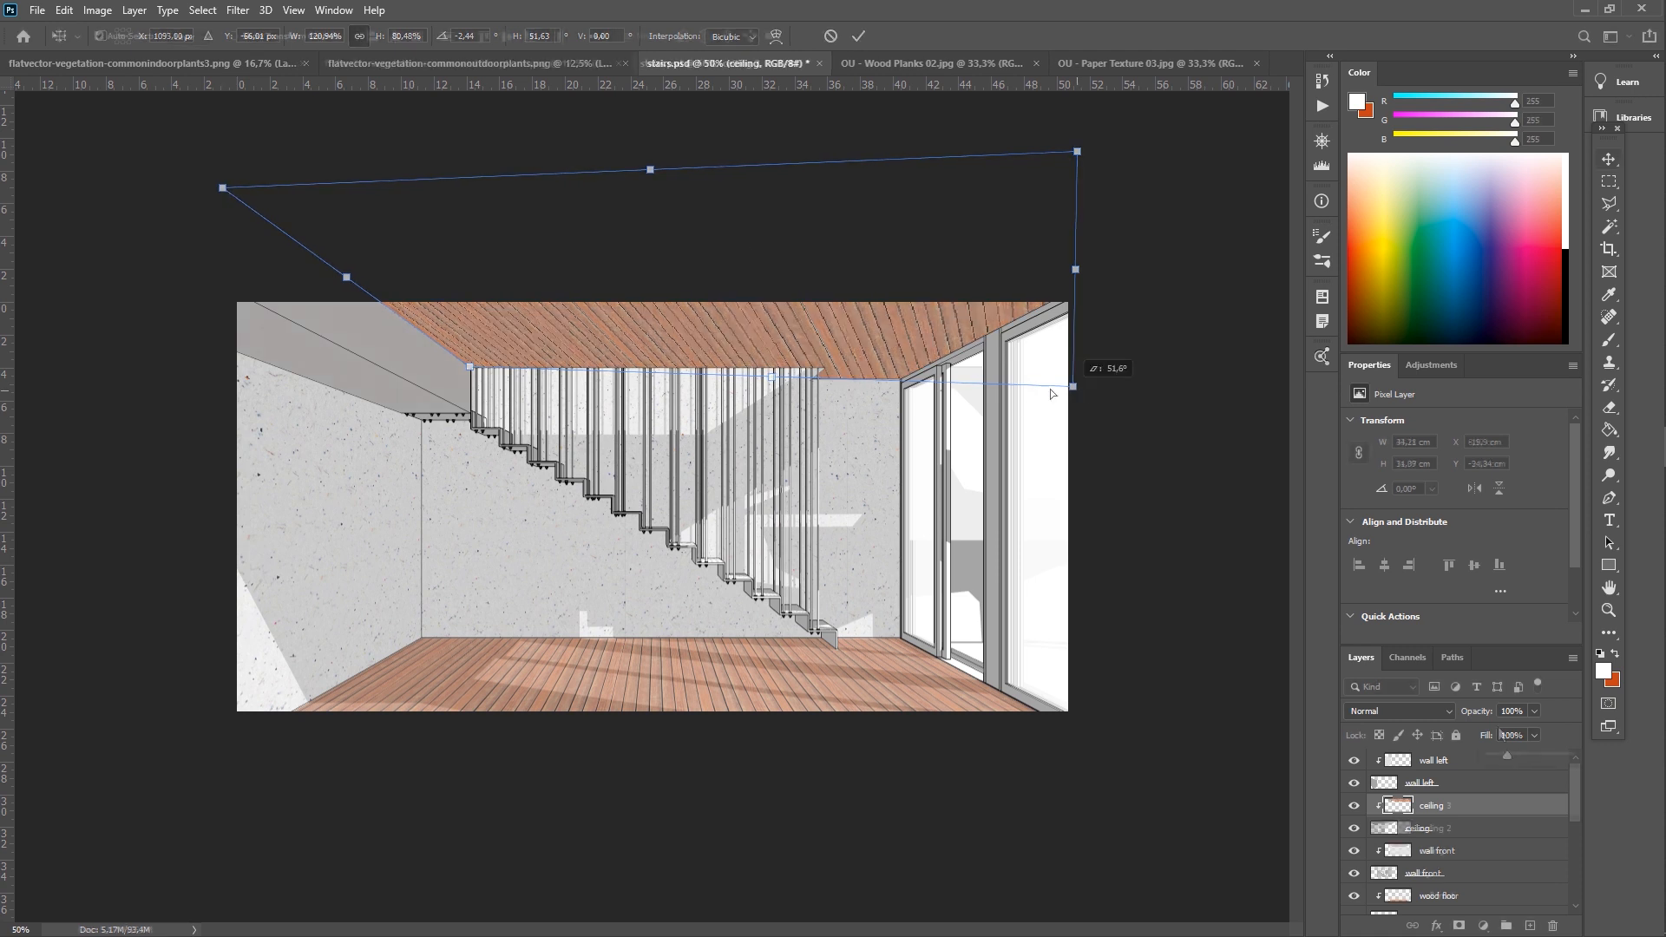
{"action": "left_click_drag", "start_coordinate": [1077, 388], "coordinate": [897, 374]}
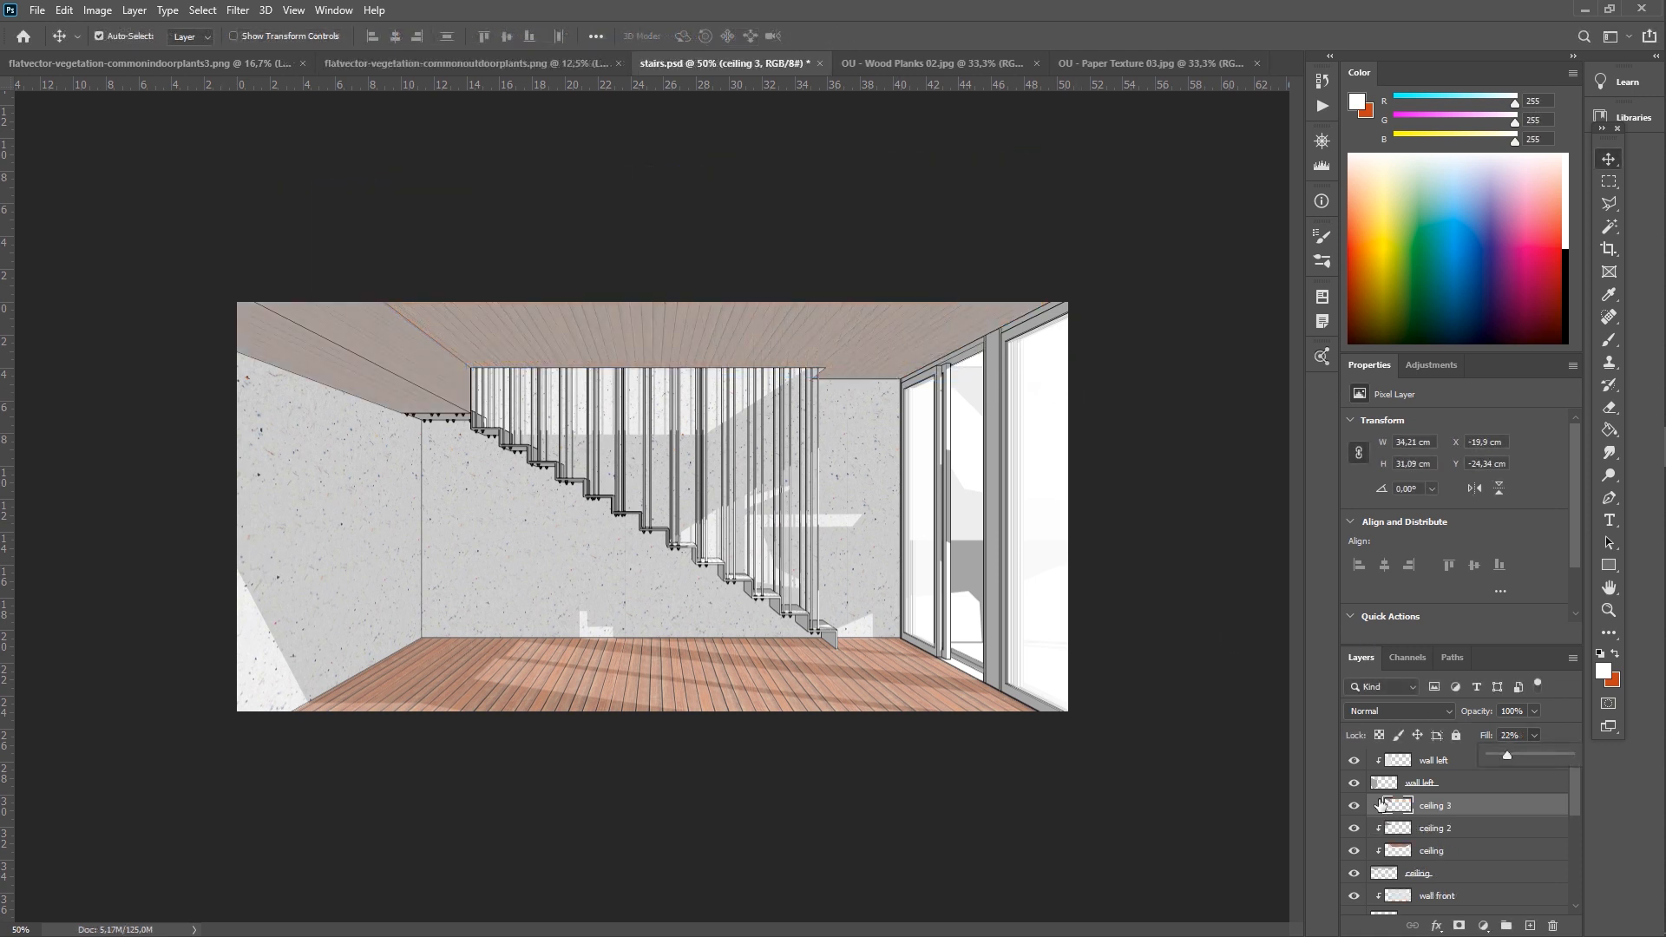
Reduce the fill of the wood floor texture layer further.
{"action": "left_click", "coordinate": [1453, 880]}
{"action": "scroll", "coordinate": [1472, 816], "scroll_direction": "down", "scroll_amount": 2}
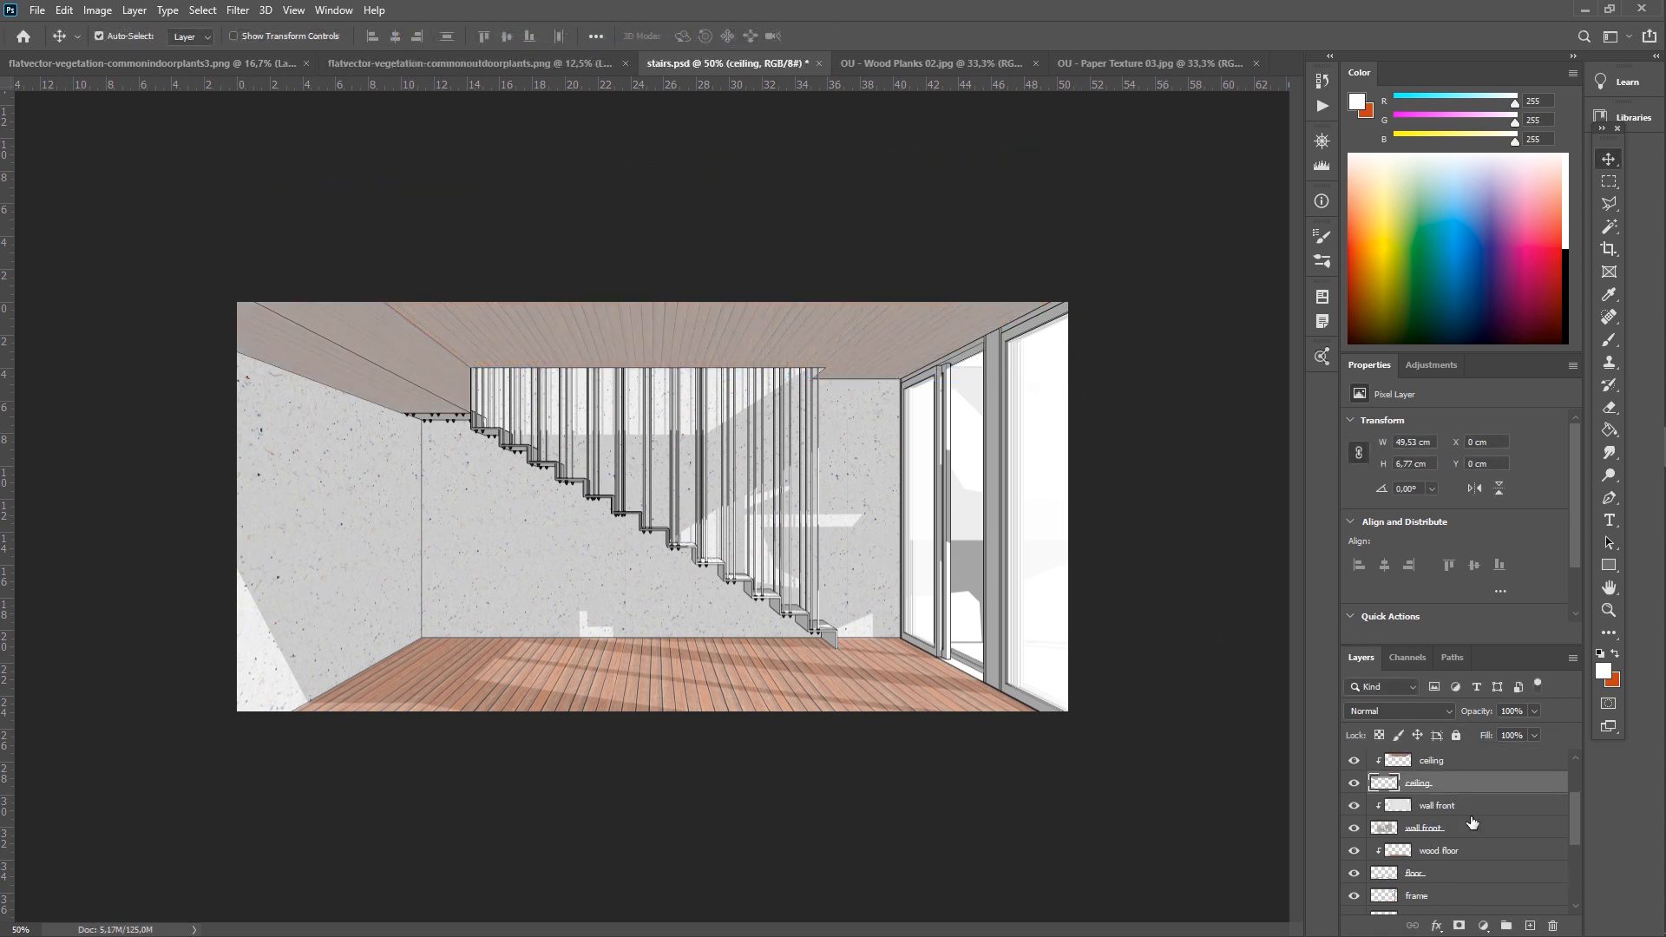
{"action": "left_click", "coordinate": [1441, 851]}
{"action": "left_click", "coordinate": [1535, 736]}
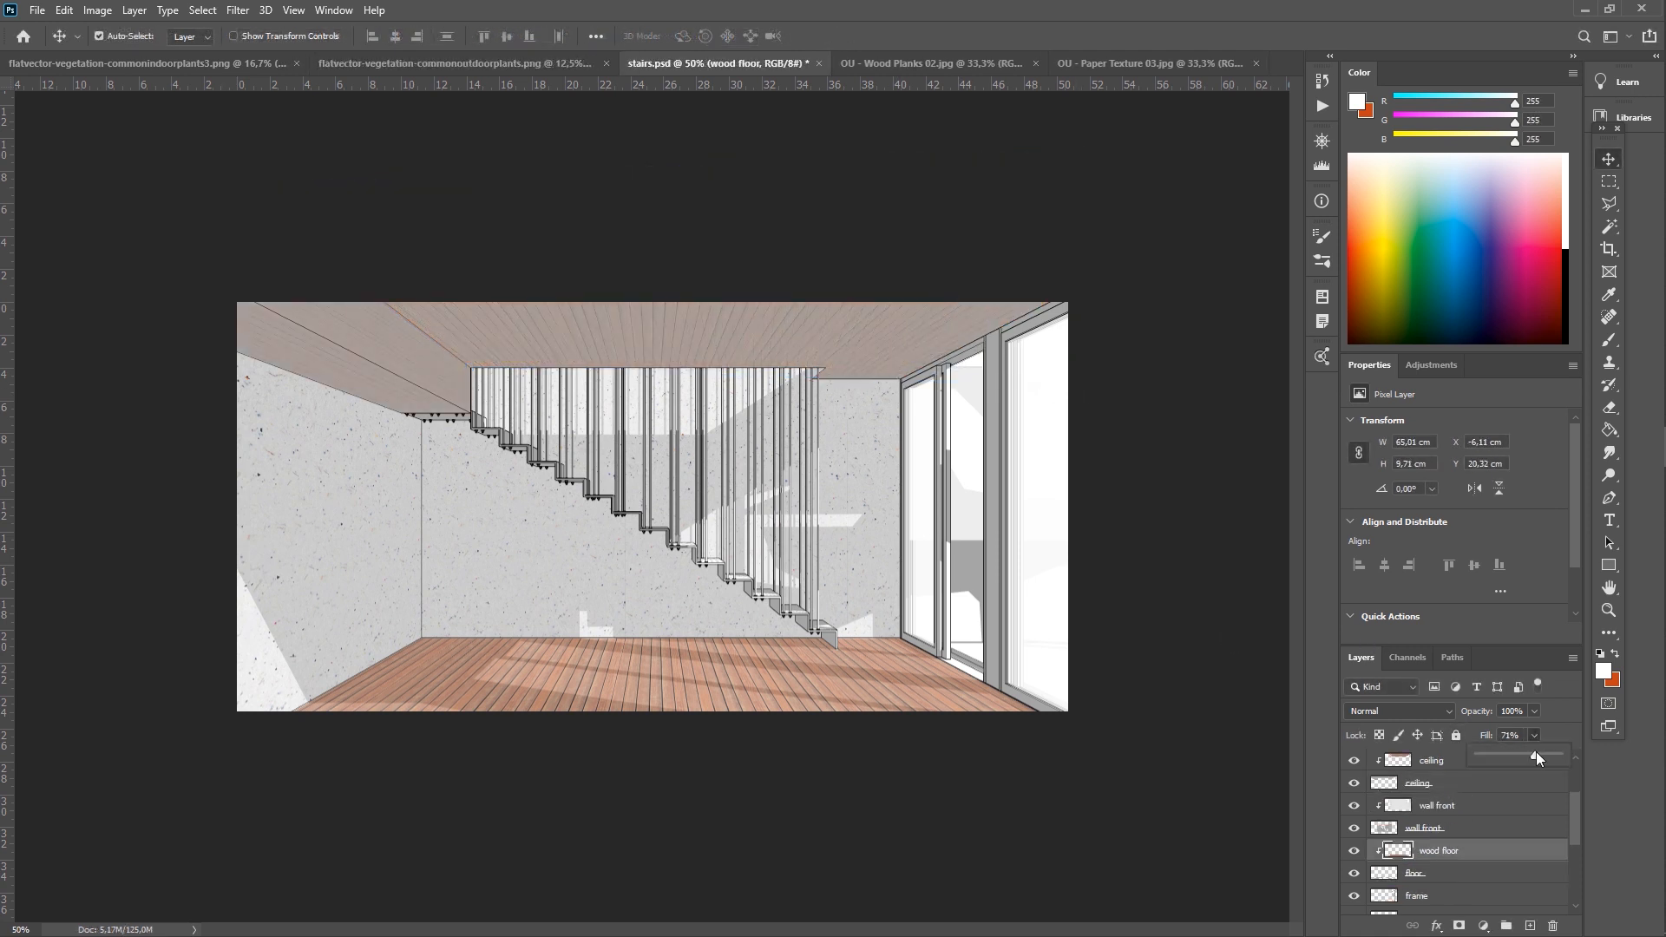
{"action": "left_click_drag", "start_coordinate": [1509, 755], "coordinate": [1503, 755]}
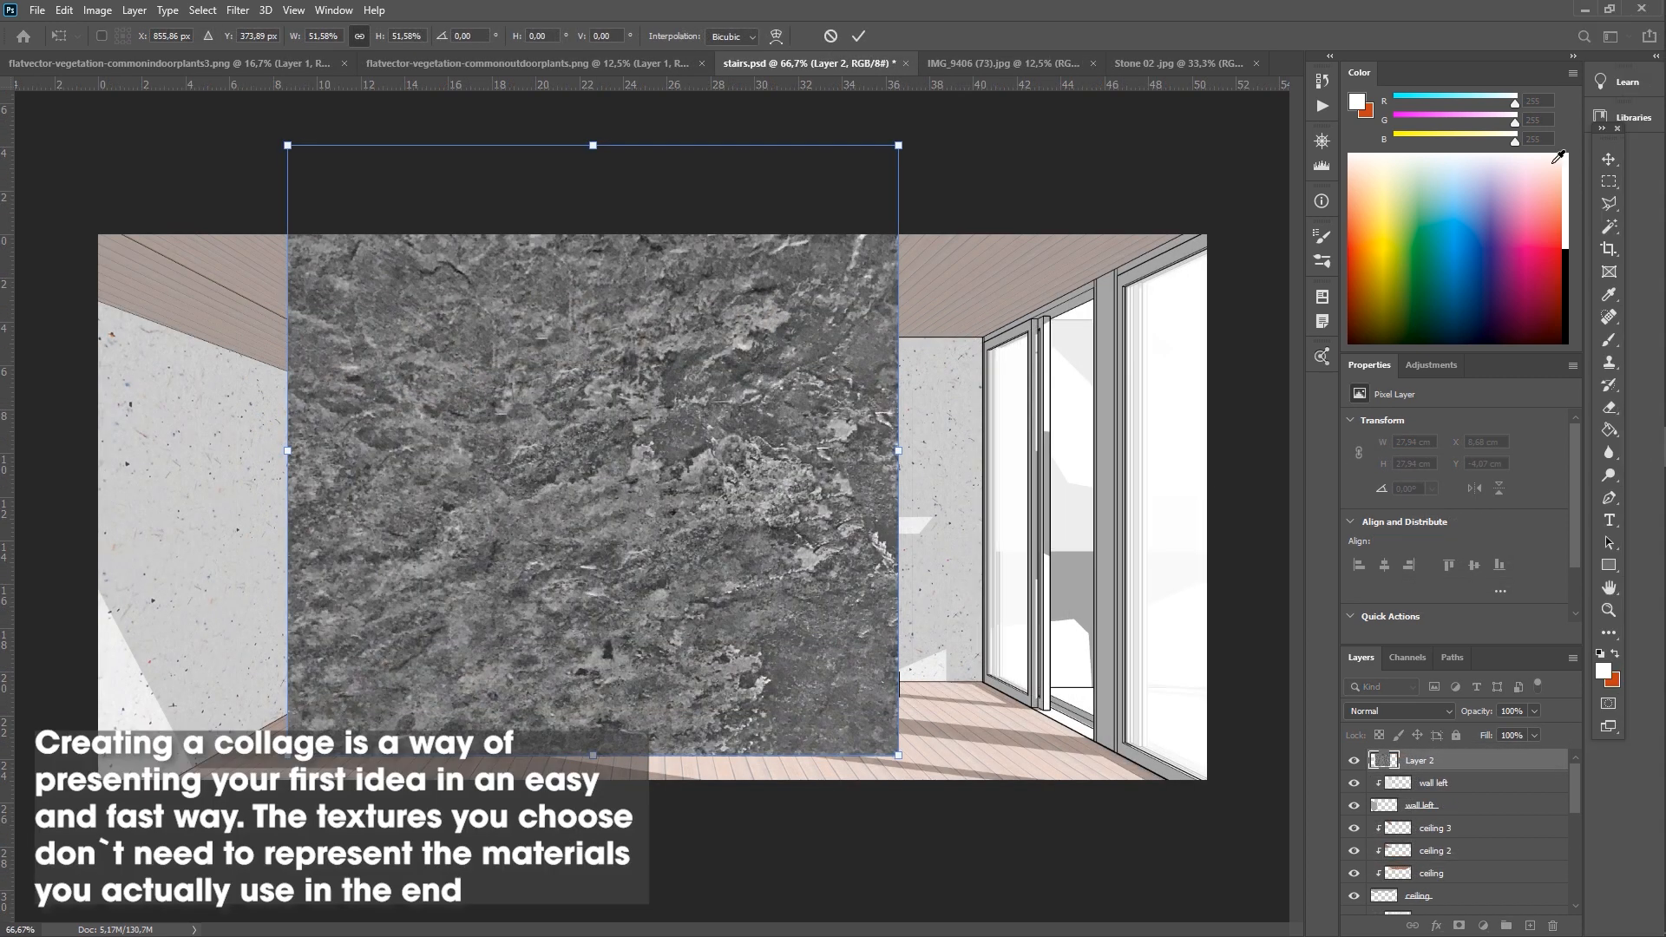
Commit the placed stone texture, move its layer directly above the stairs auftritt layer and clip it to that layer.
{"action": "key", "text": "Return"}
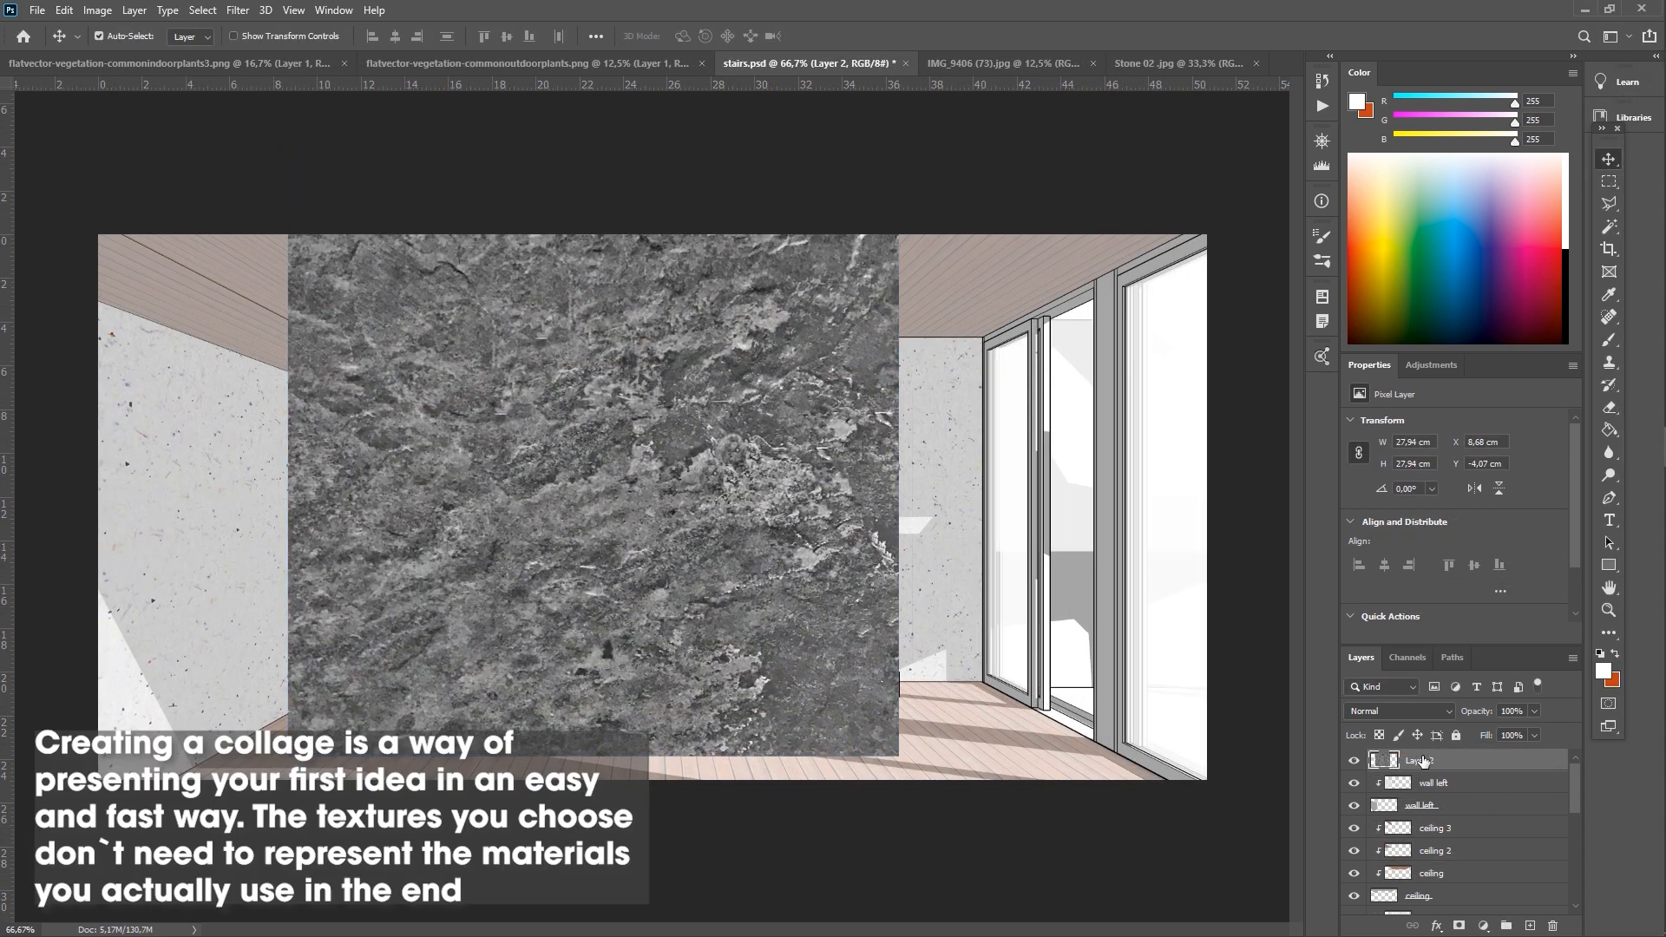
{"action": "left_click_drag", "start_coordinate": [1423, 761], "coordinate": [1422, 795]}
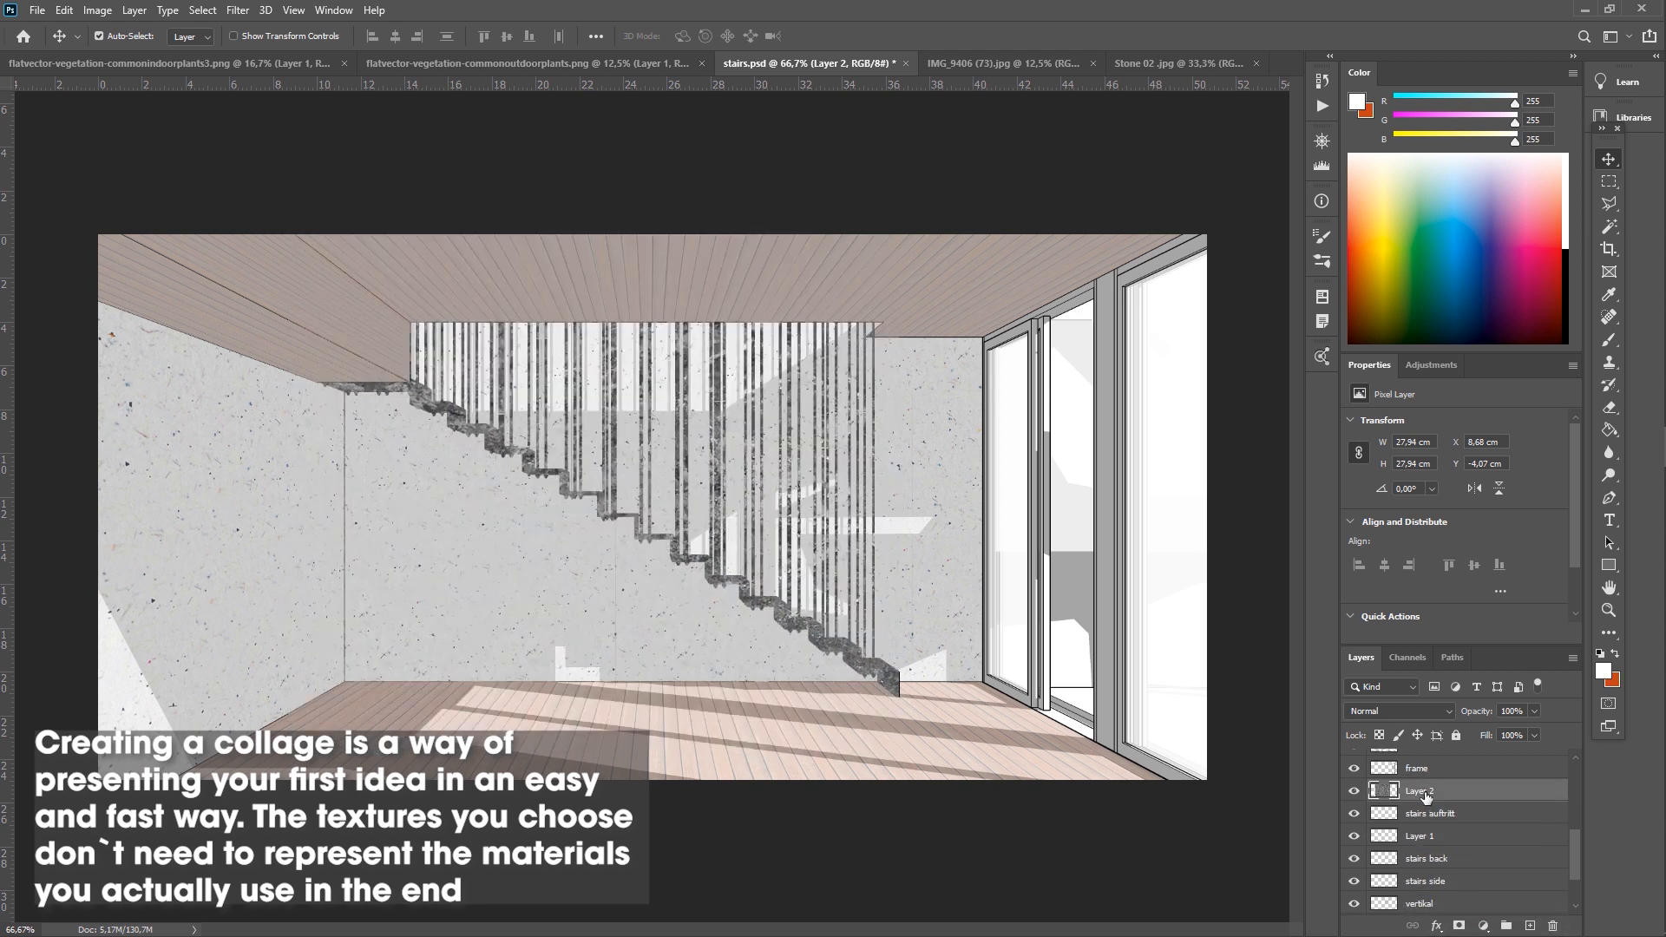
{"action": "right_click", "coordinate": [1423, 793]}
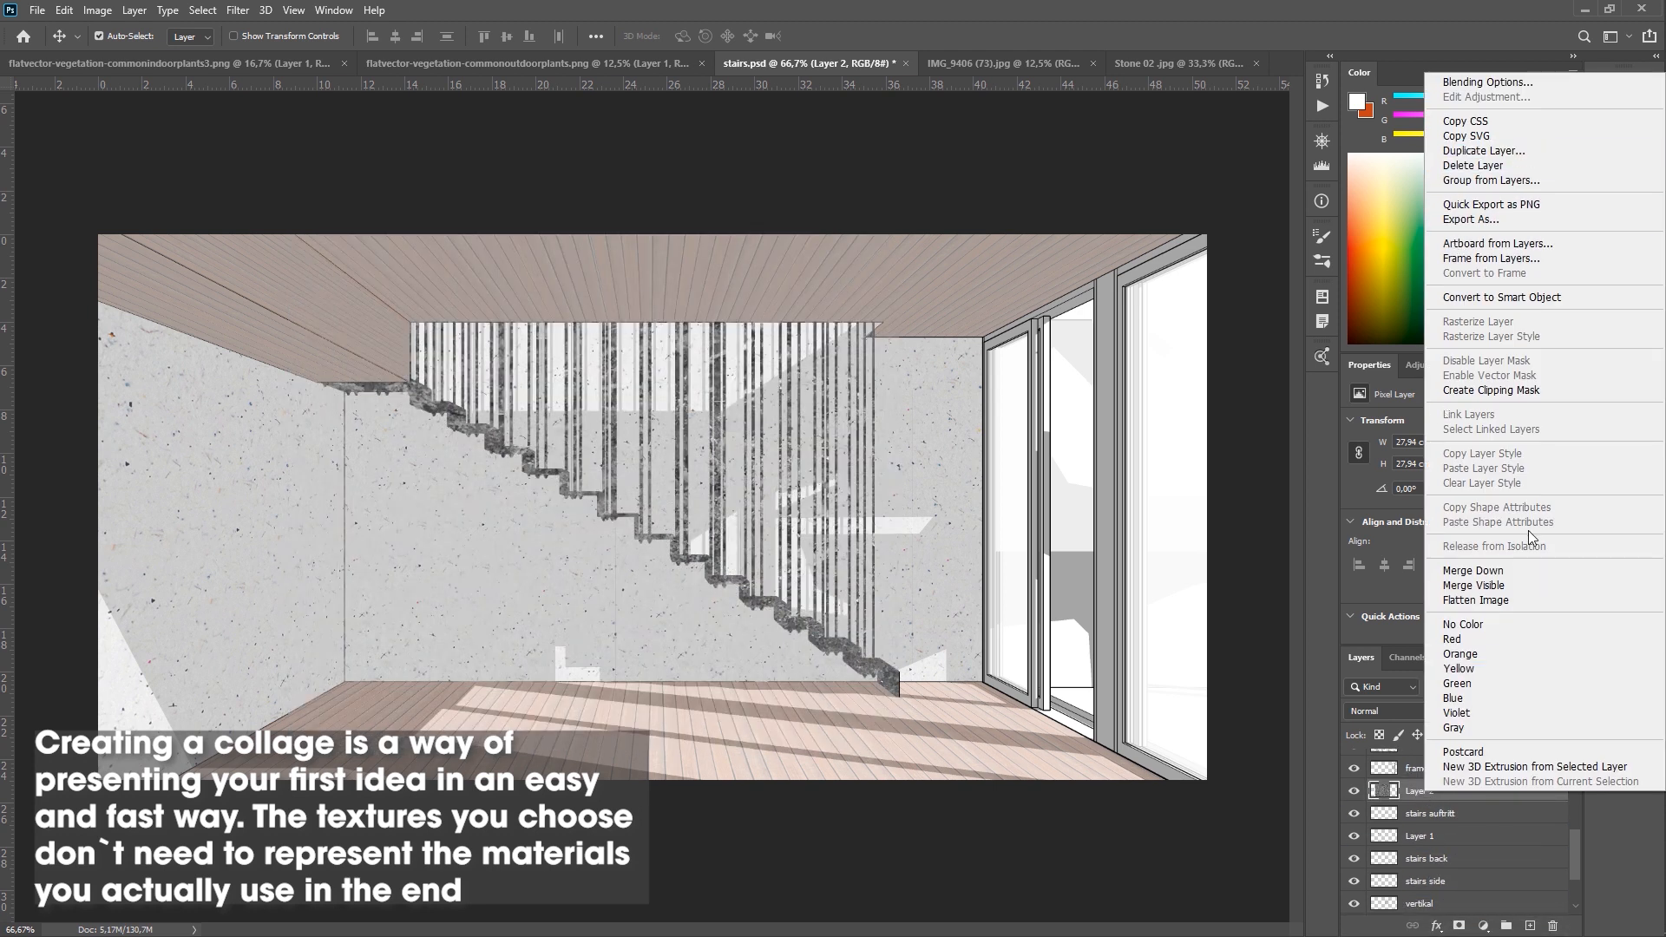
{"action": "left_click", "coordinate": [1484, 390]}
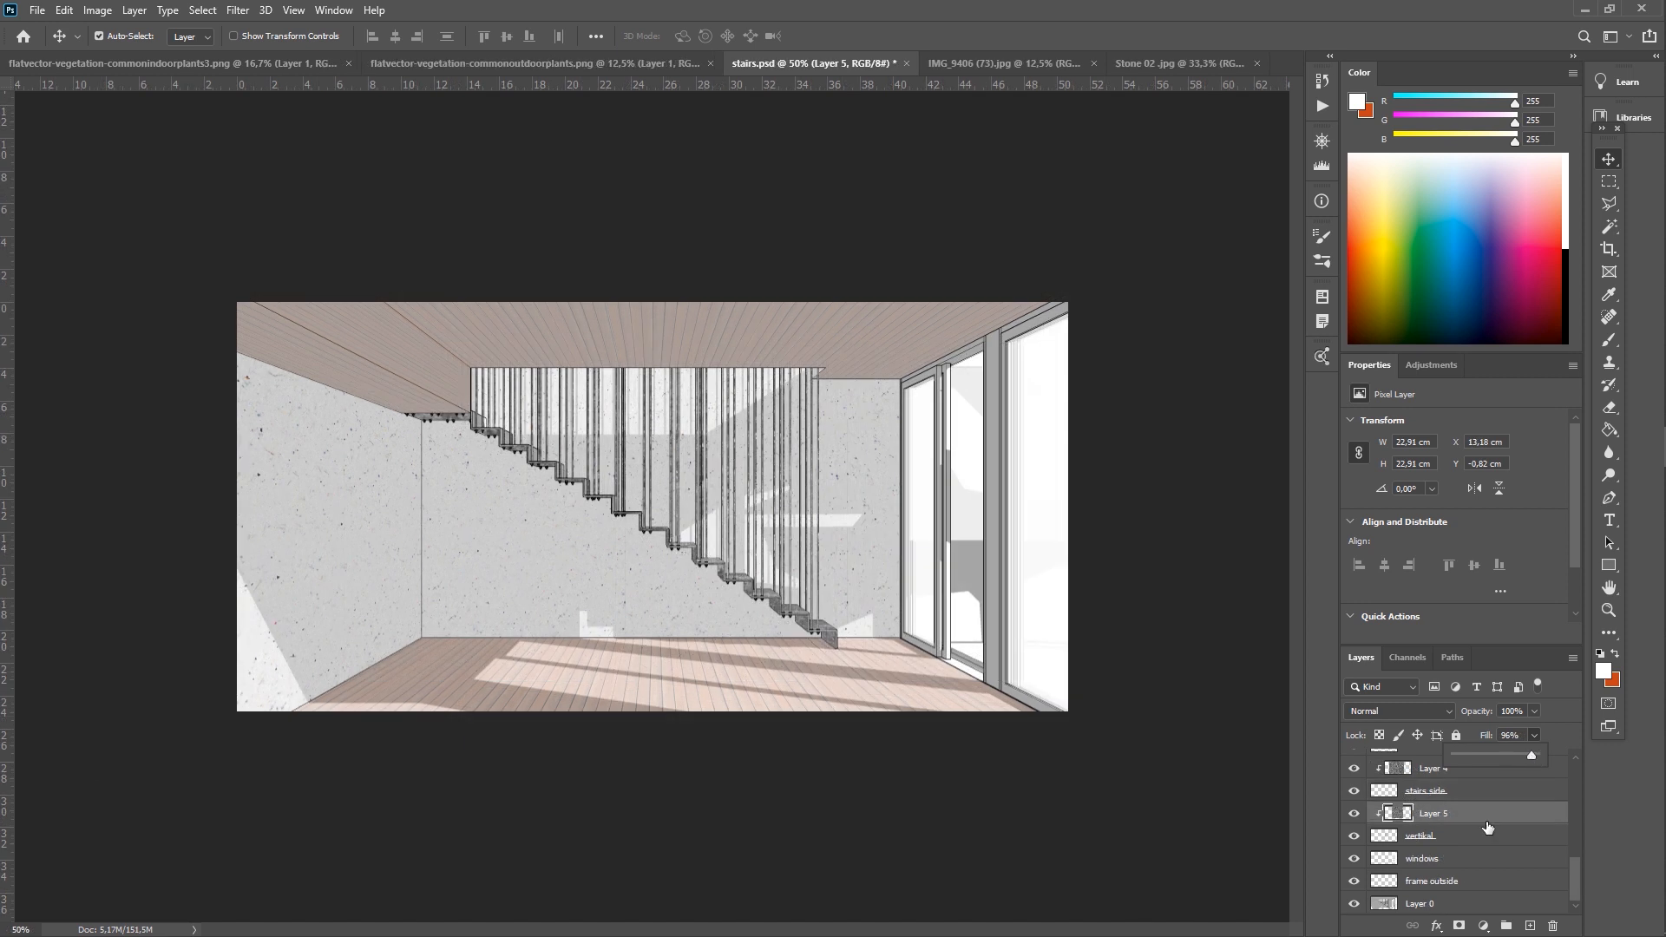
Make the windows layer active in stairs.psd, then open himmel.jpg and select the sky image.
{"action": "left_click", "coordinate": [1484, 836]}
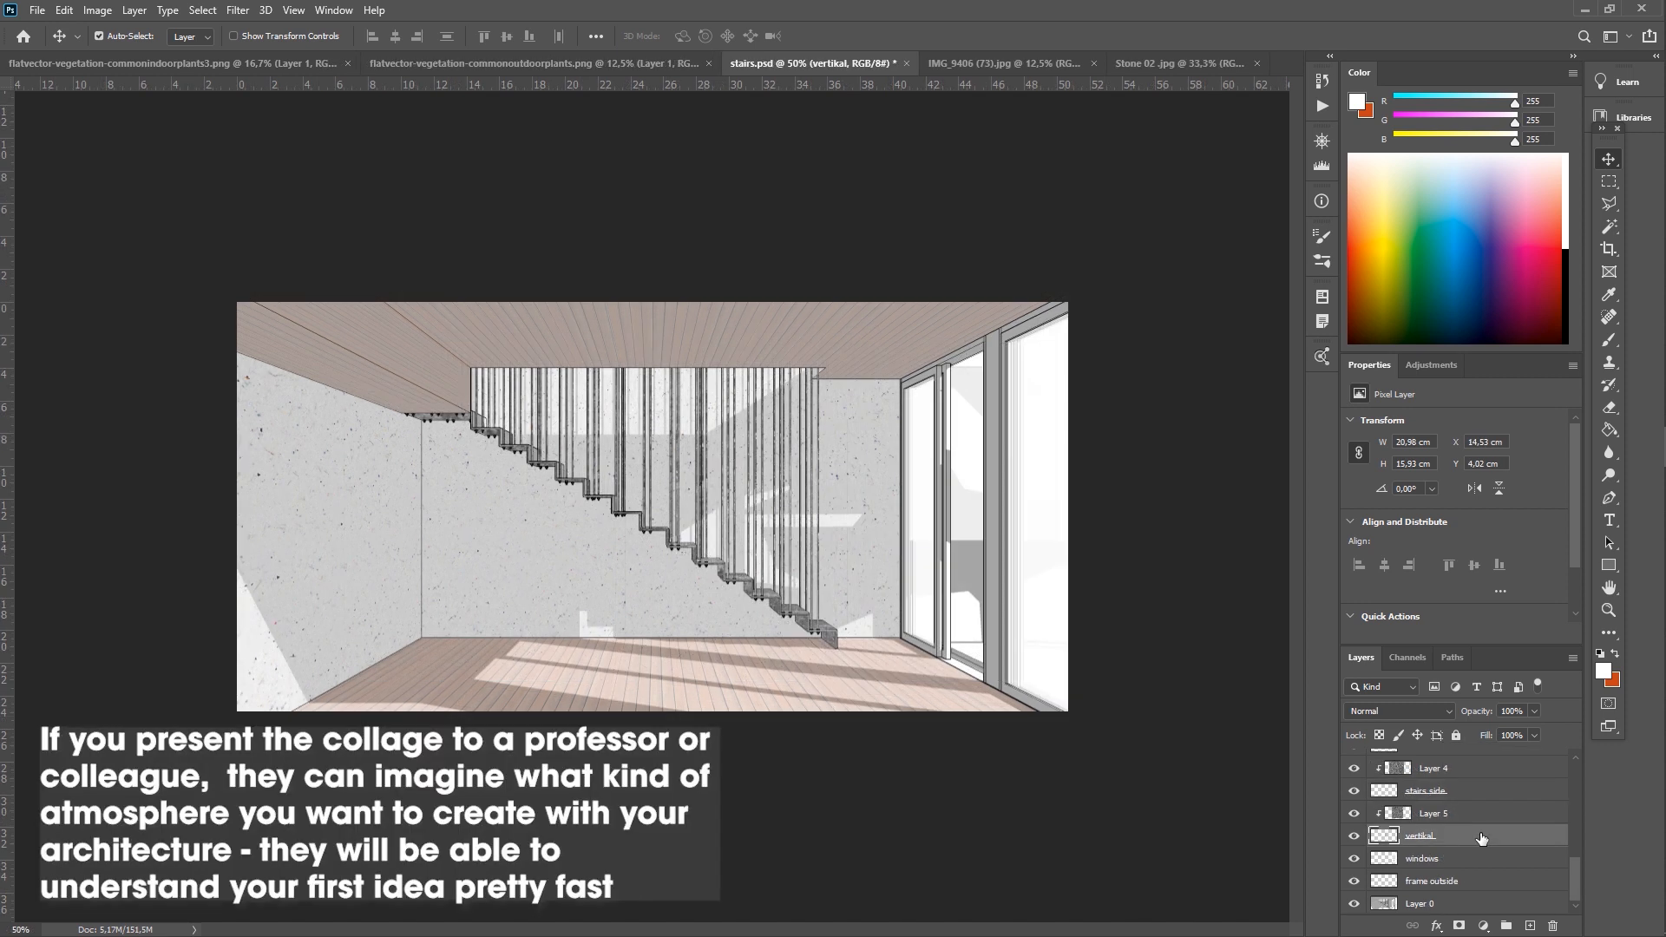
{"action": "left_click", "coordinate": [1478, 861]}
{"action": "left_click", "coordinate": [33, 15]}
{"action": "left_click", "coordinate": [53, 46]}
{"action": "left_click", "coordinate": [296, 265]}
{"action": "left_click", "coordinate": [692, 499]}
{"action": "left_click", "coordinate": [1609, 181]}
{"action": "left_click_drag", "start_coordinate": [168, 131], "coordinate": [1130, 868]}
Paste the sky image into stairs.psd above the windows layer and move it over the glass front.
{"action": "left_click", "coordinate": [612, 65]}
{"action": "key", "text": "v"}
{"action": "key", "text": "ctrl+v"}
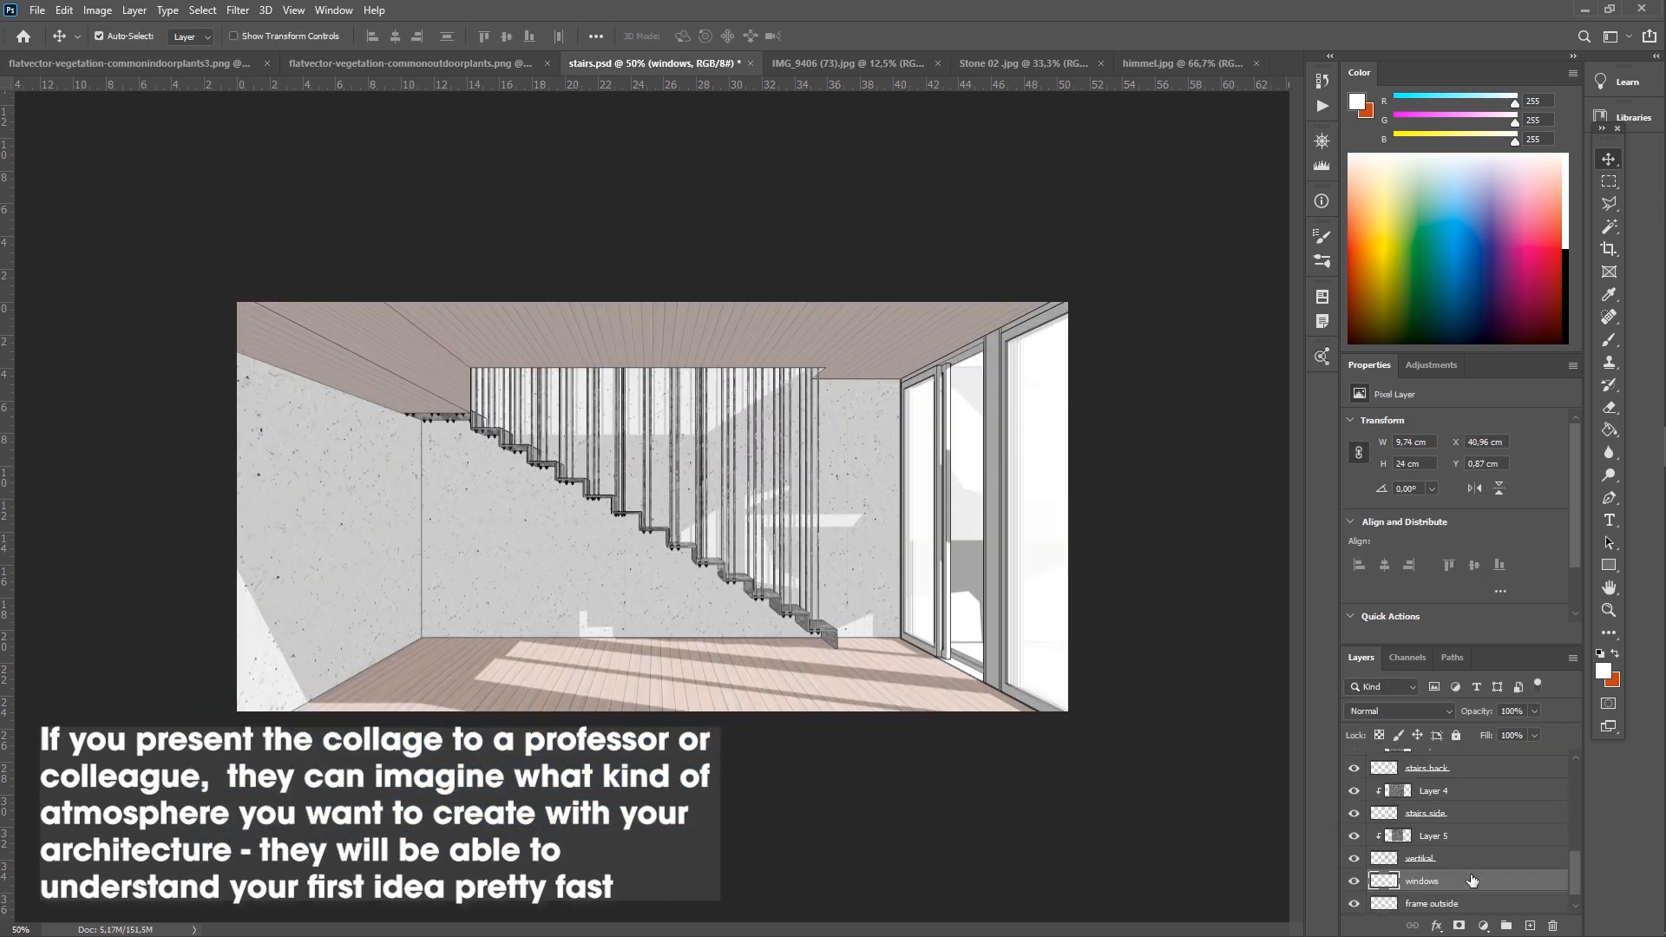
{"action": "left_click_drag", "start_coordinate": [857, 540], "coordinate": [1158, 484]}
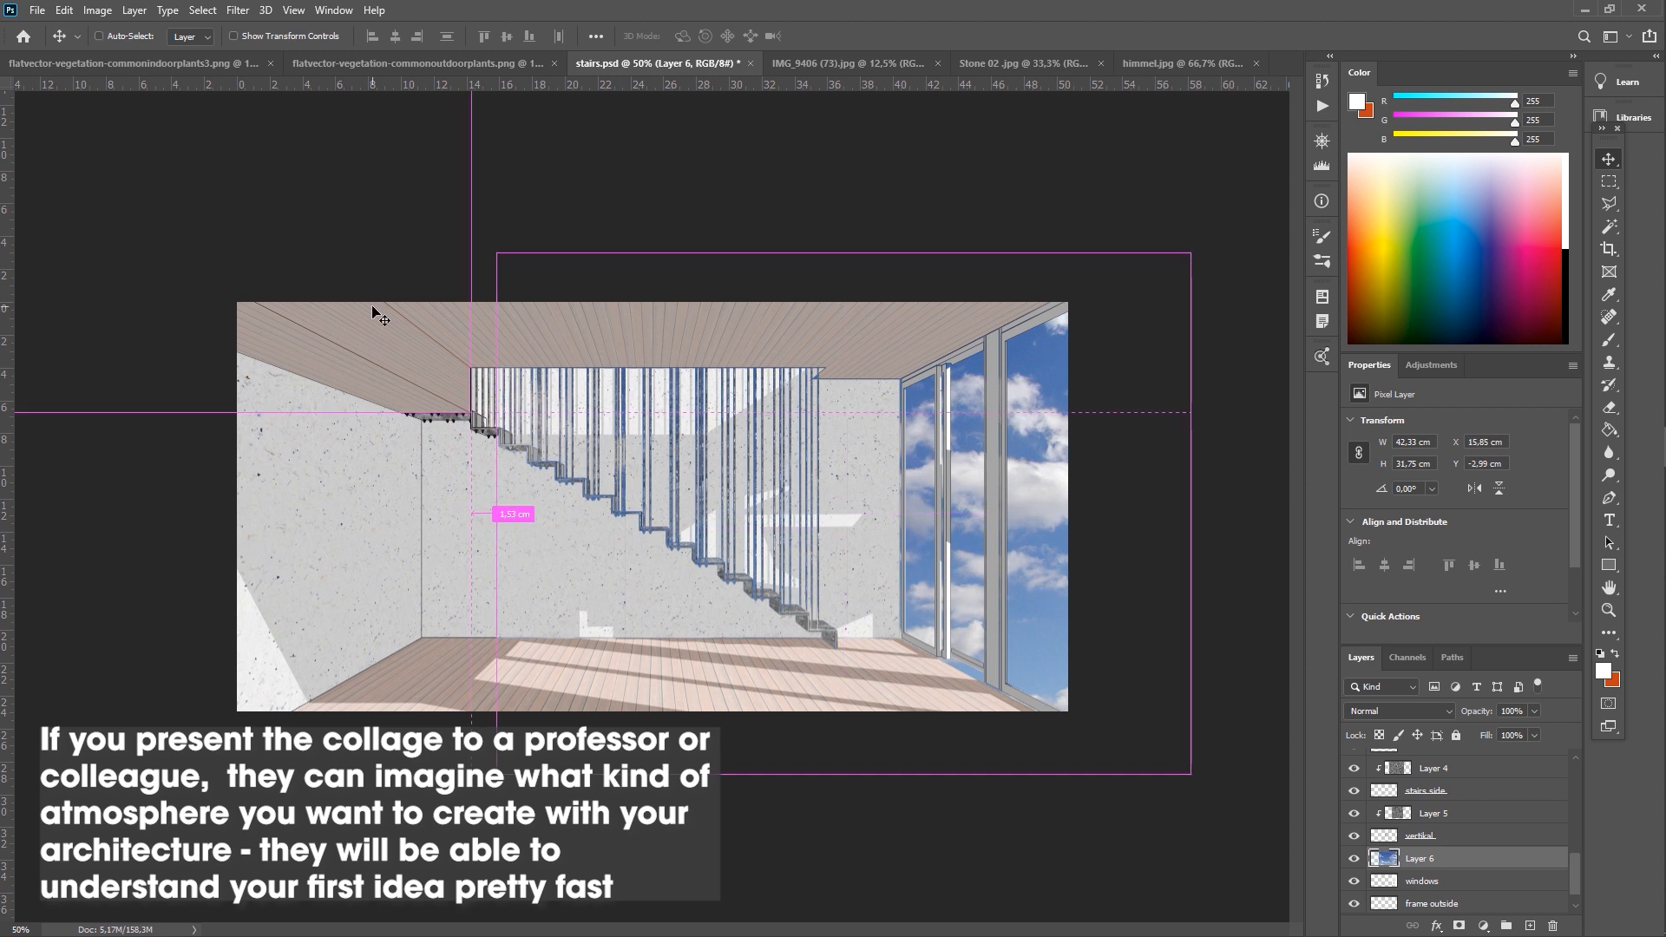
Distort the sky image to match the glass front's perspective and combine it with the windows layer below.
{"action": "key", "text": "ctrl+t"}
{"action": "left_click_drag", "start_coordinate": [498, 254], "coordinate": [773, 354]}
{"action": "left_click_drag", "start_coordinate": [498, 774], "coordinate": [843, 639]}
{"action": "left_click_drag", "start_coordinate": [767, 352], "coordinate": [894, 380]}
{"action": "left_click_drag", "start_coordinate": [843, 640], "coordinate": [895, 639]}
{"action": "mouse_move", "coordinate": [1192, 775]}
{"action": "left_mouse_down"}
{"action": "mouse_move", "coordinate": [1190, 799]}
{"action": "mouse_move", "coordinate": [1194, 783]}
{"action": "left_mouse_up"}
{"action": "left_click_drag", "start_coordinate": [1189, 254], "coordinate": [1098, 271]}
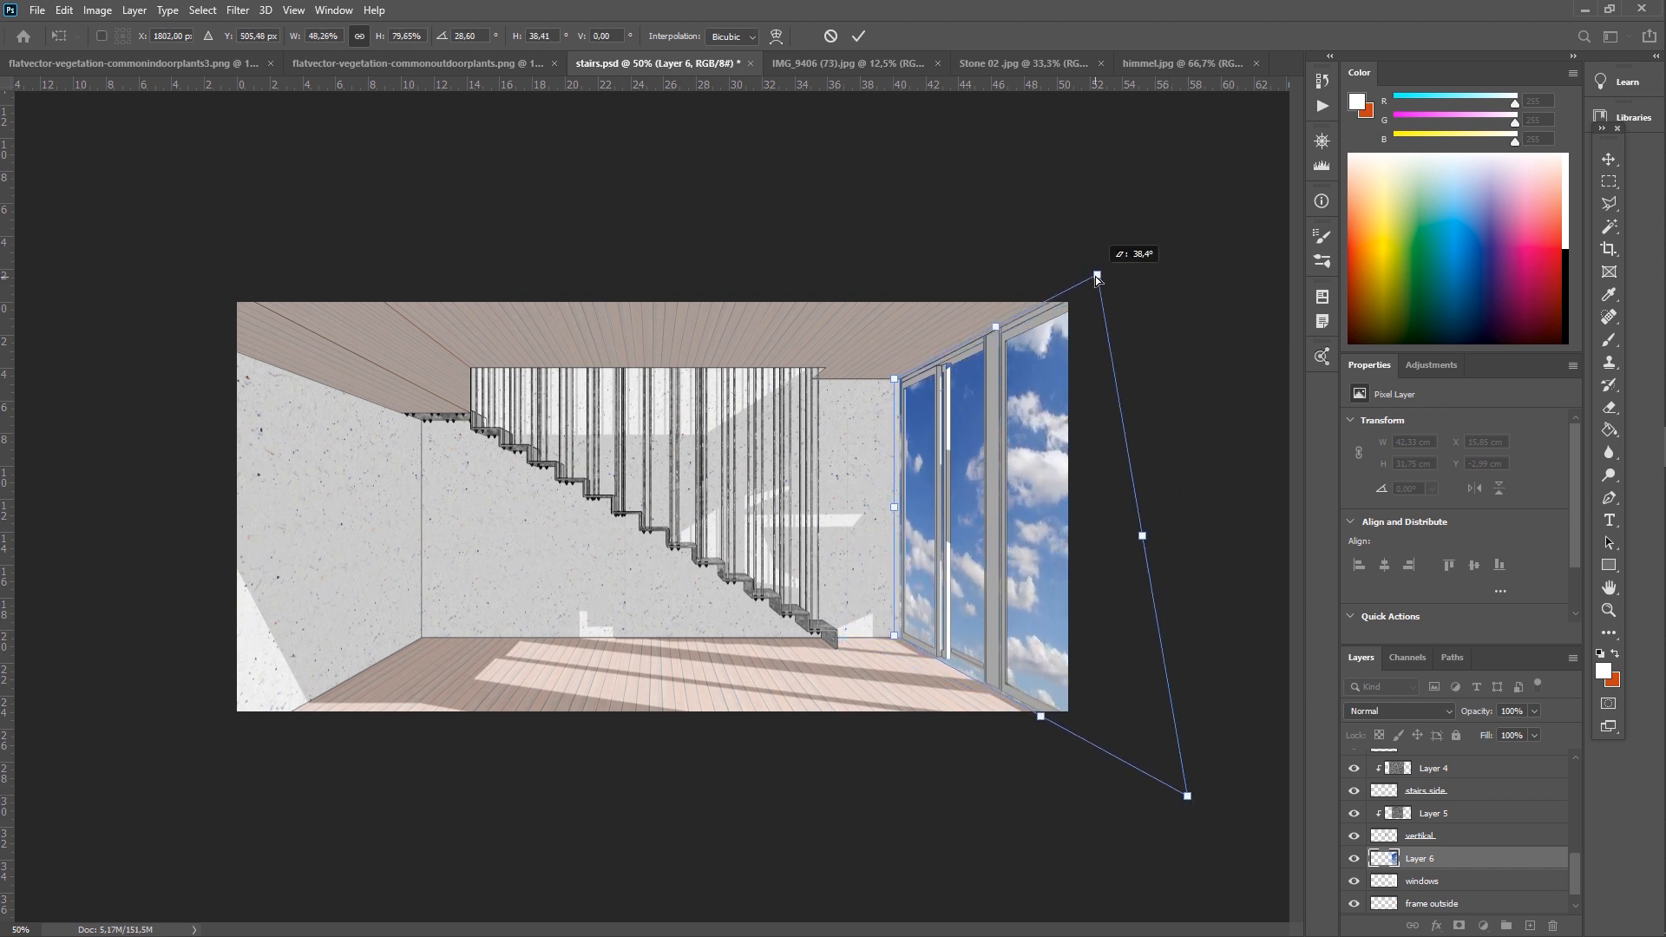
{"action": "left_click_drag", "start_coordinate": [1189, 797], "coordinate": [1108, 761]}
{"action": "key", "text": "Return"}
{"action": "right_click", "coordinate": [1426, 862]}
{"action": "left_click", "coordinate": [1491, 643]}
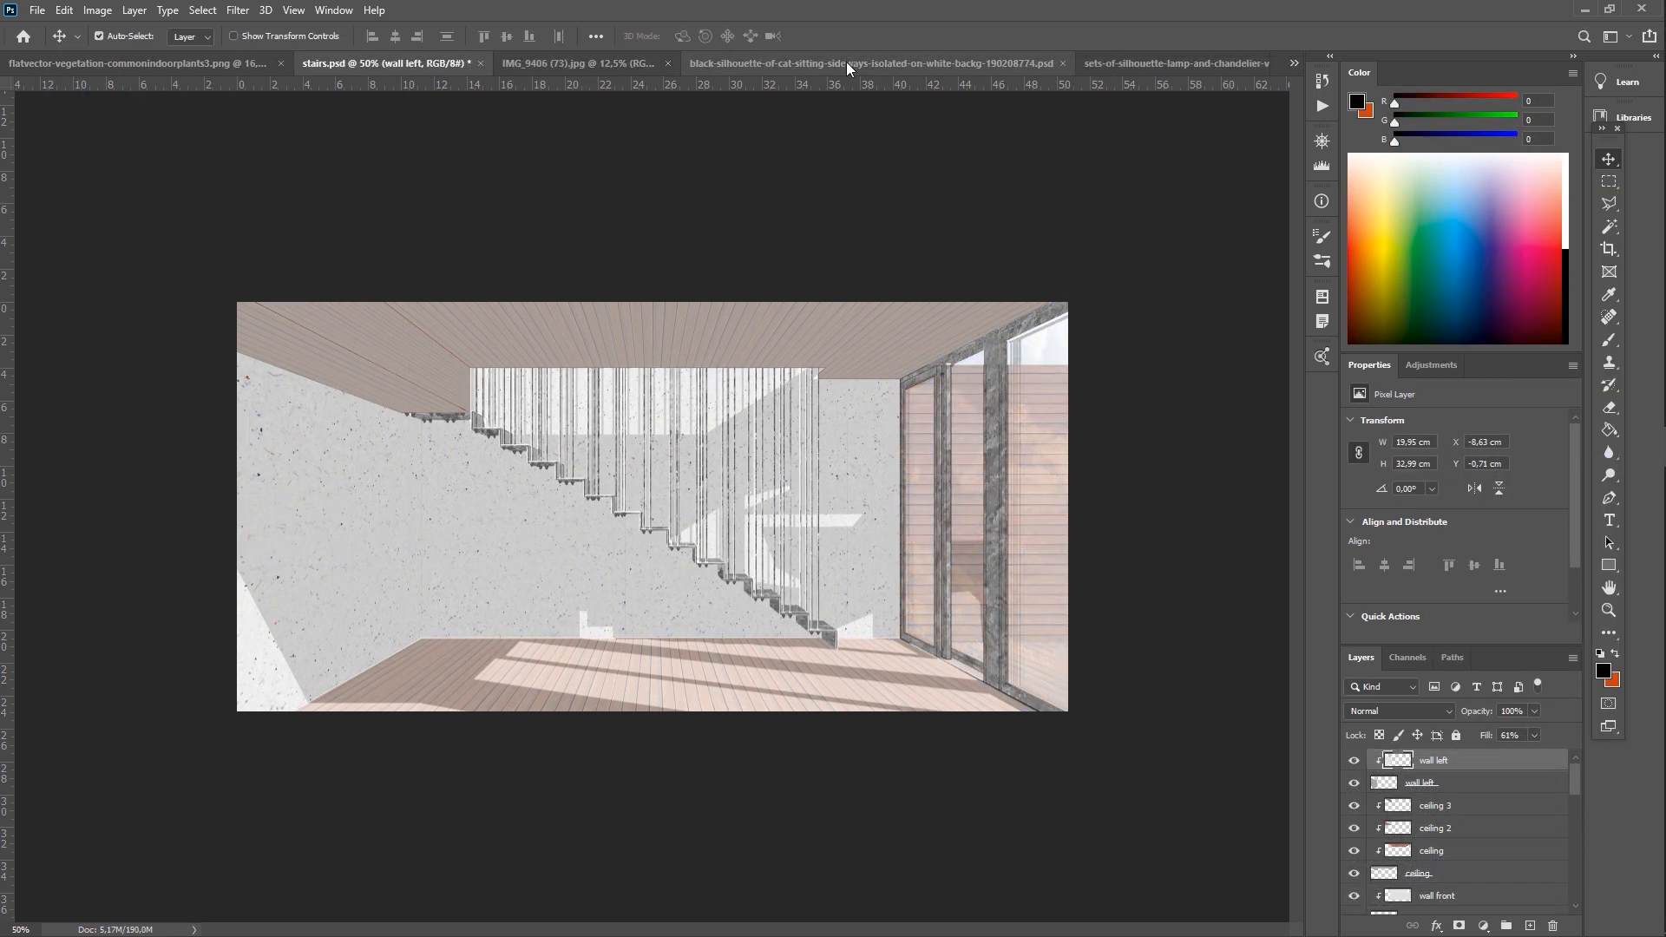
Copy the black sitting-cat silhouette from its own document and paste it into stairs.psd.
{"action": "left_click", "coordinate": [849, 69]}
{"action": "key", "text": "ctrl+c"}
{"action": "left_click", "coordinate": [347, 66]}
{"action": "key", "text": "ctrl+v"}
Scale the cat silhouette to about 7%, mirror it horizontally and place it on the floor beside the glass front.
{"action": "key", "text": "ctrl+t"}
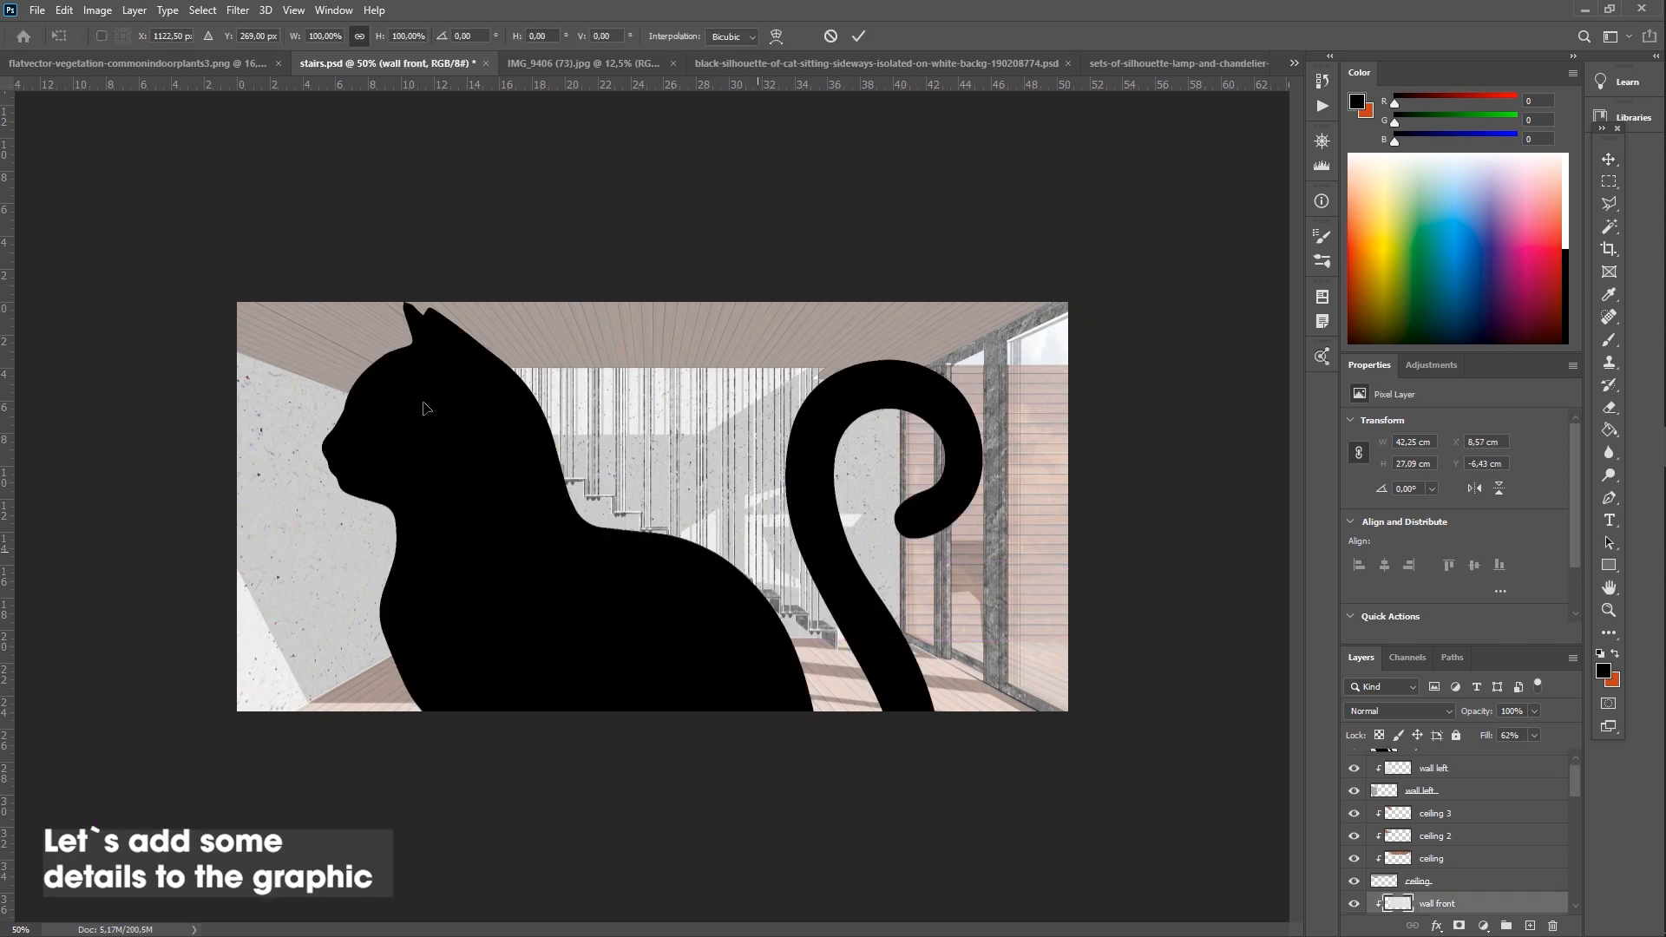
{"action": "left_click_drag", "start_coordinate": [1568, 779], "coordinate": [1574, 755]}
{"action": "left_click", "coordinate": [1476, 763]}
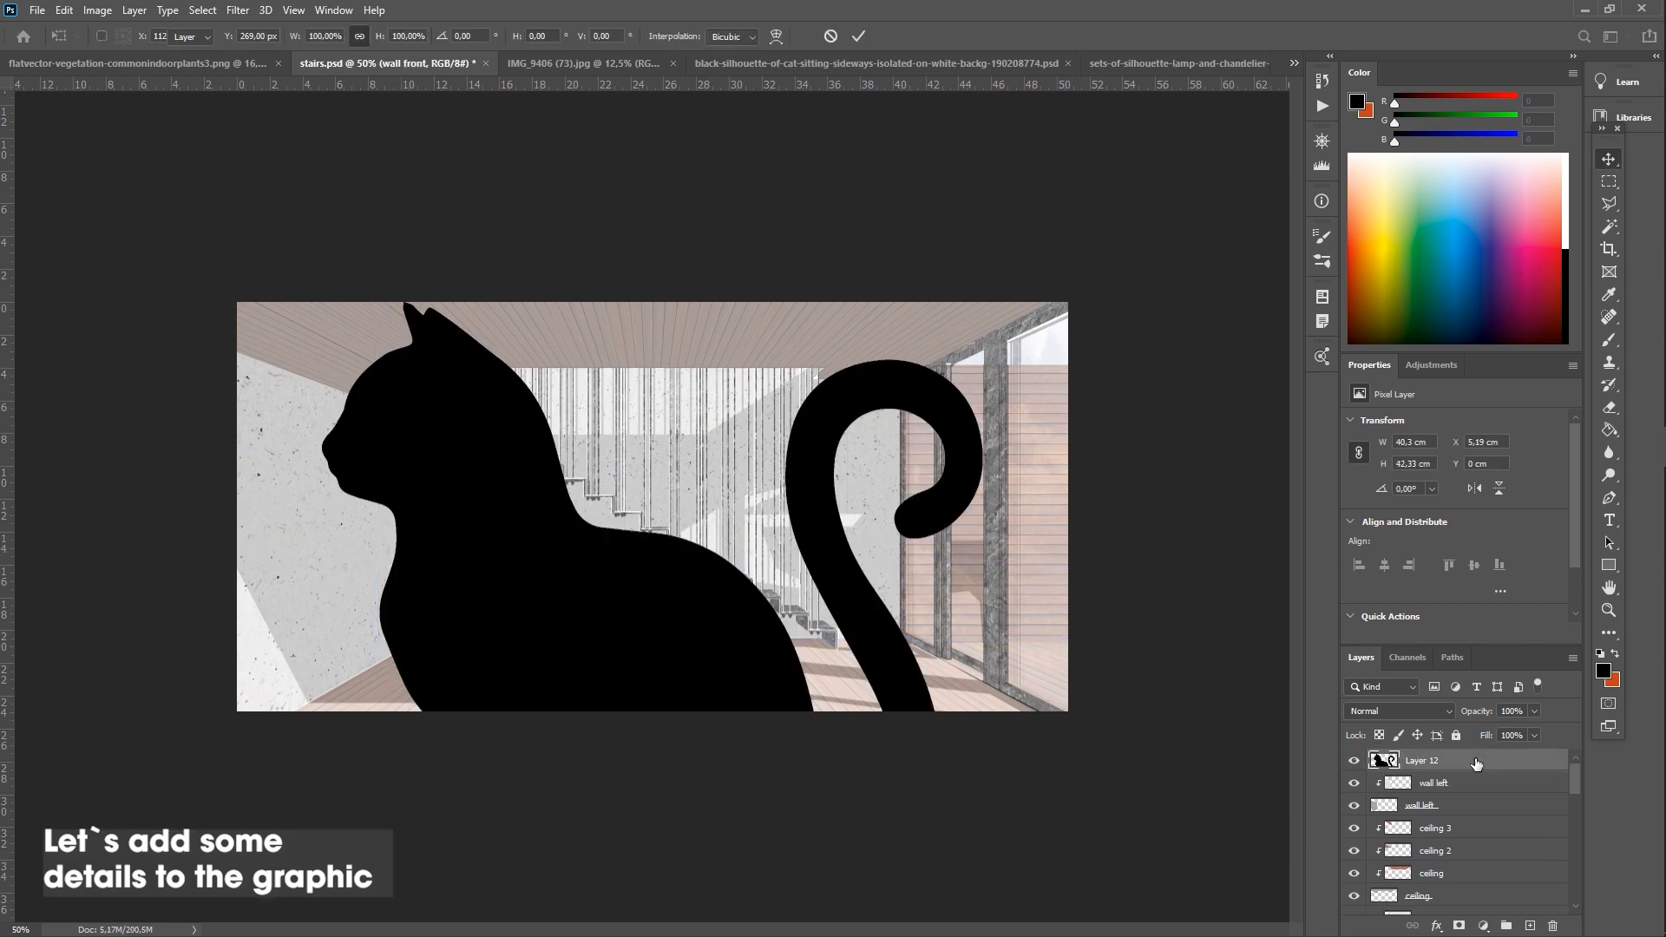
{"action": "key", "text": "ctrl+t"}
{"action": "left_click_drag", "start_coordinate": [338, 318], "coordinate": [940, 646]}
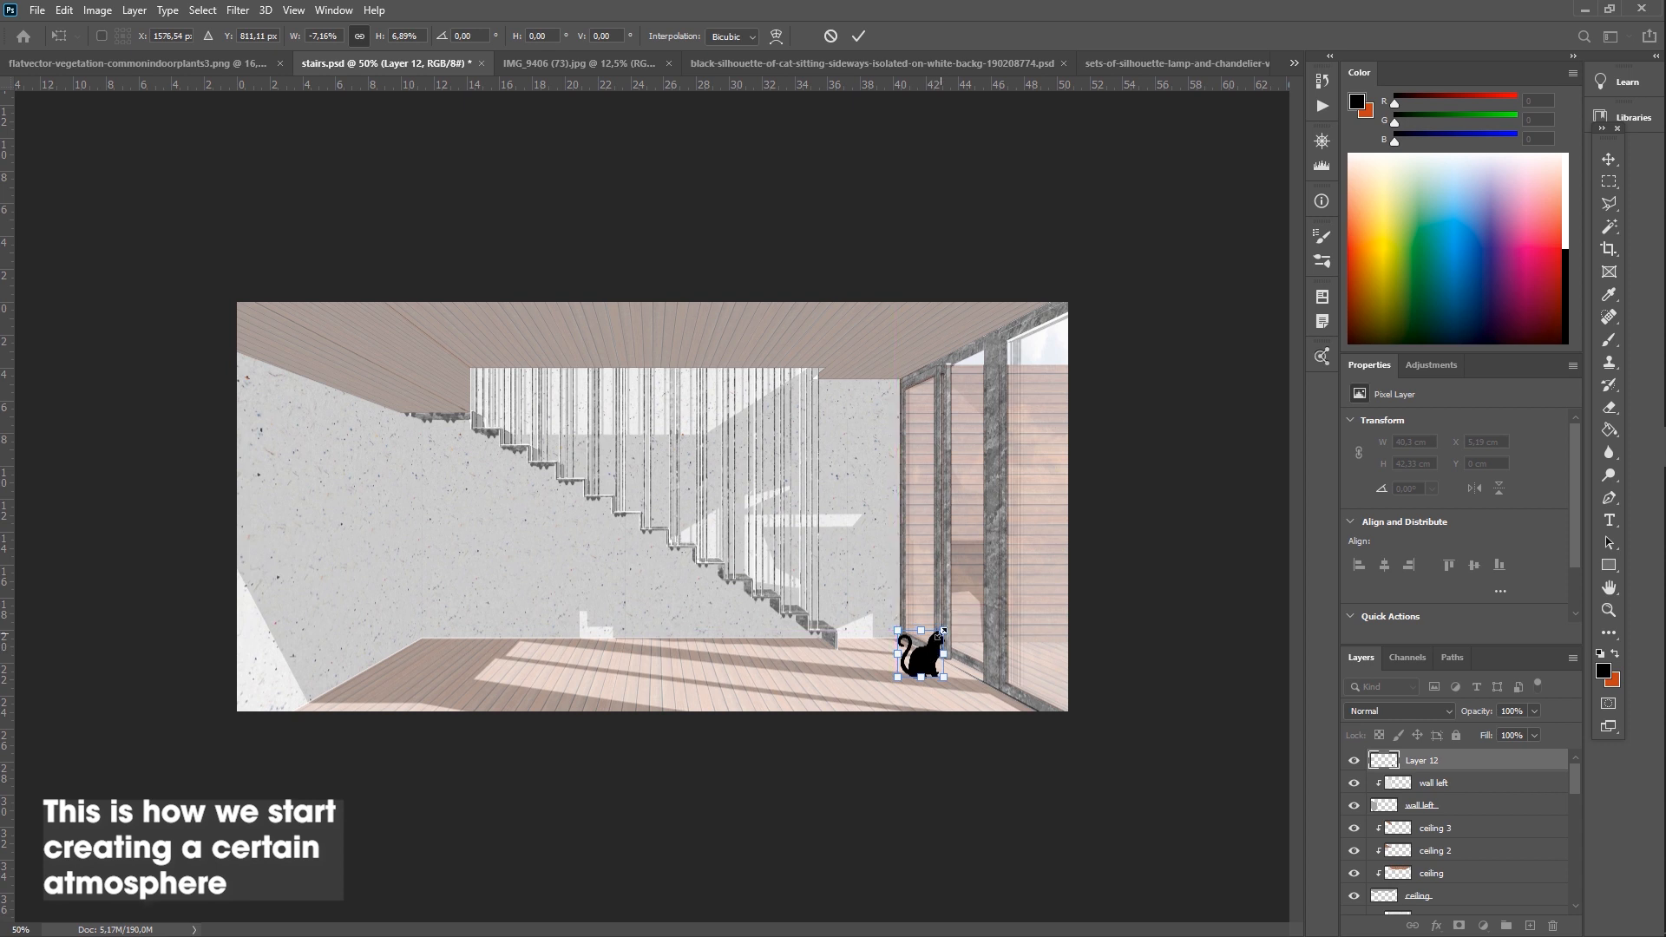
{"action": "key", "text": "Return"}
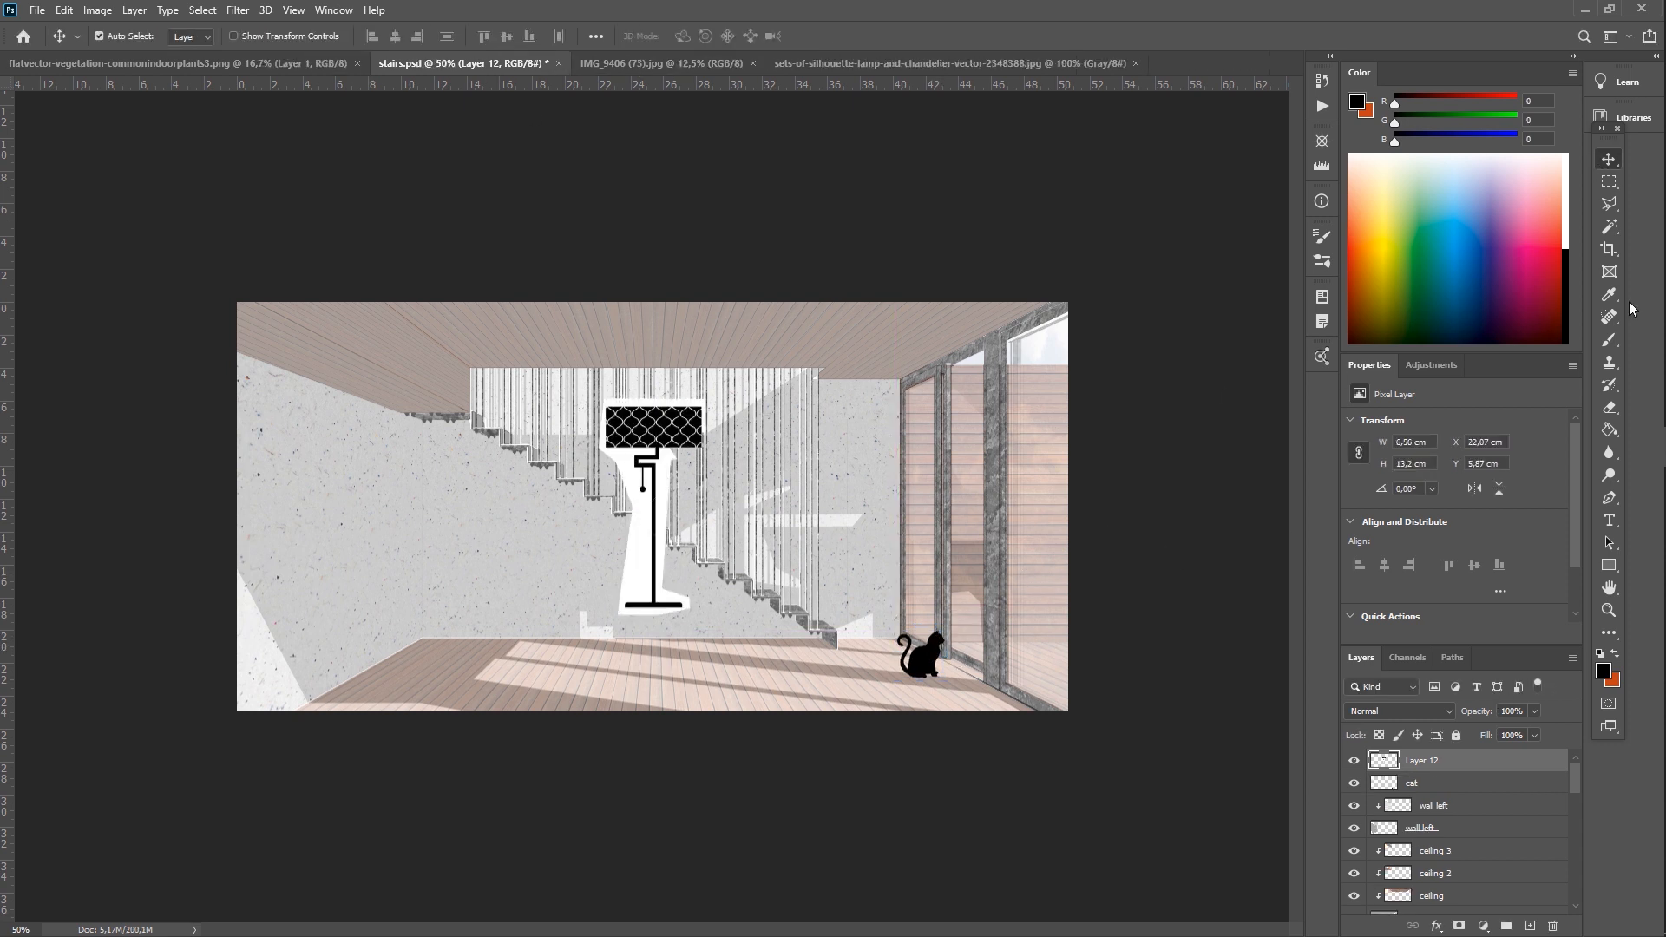
Remove the lamp's white background with the Magic Wand and place the lamp, about 4.9 × 10.2 cm, beside the left wall.
{"action": "key", "text": "w"}
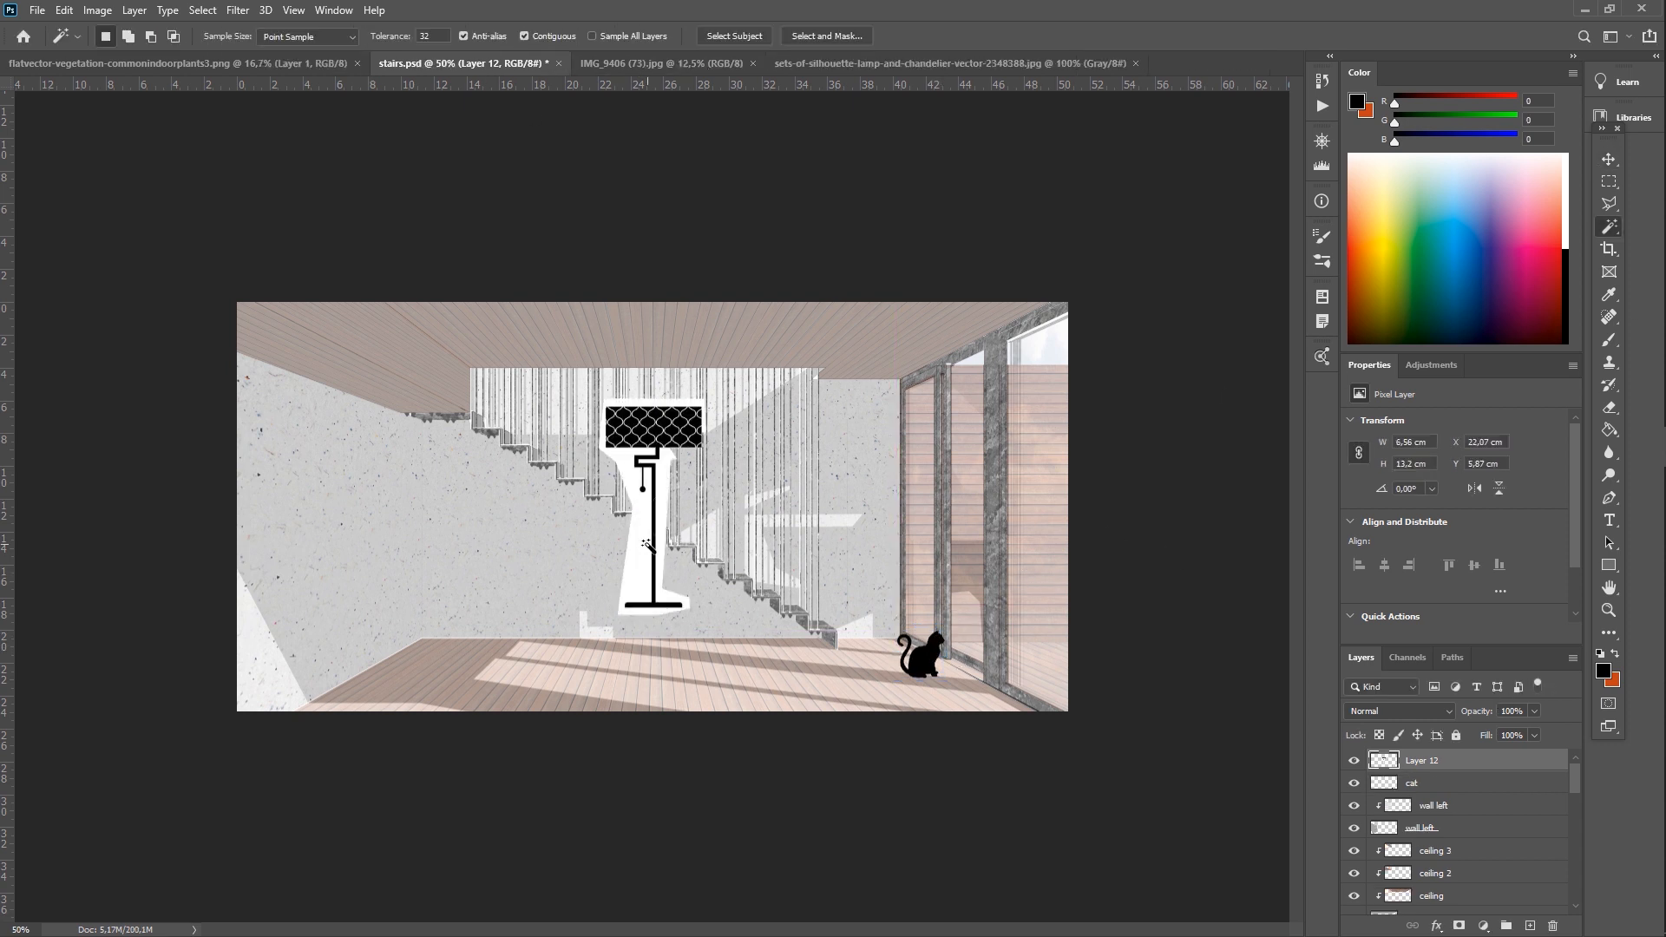
{"action": "key", "text": "v"}
{"action": "left_click_drag", "start_coordinate": [669, 443], "coordinate": [499, 479]}
{"action": "key", "text": "ctrl+t"}
{"action": "key", "text": "Return"}
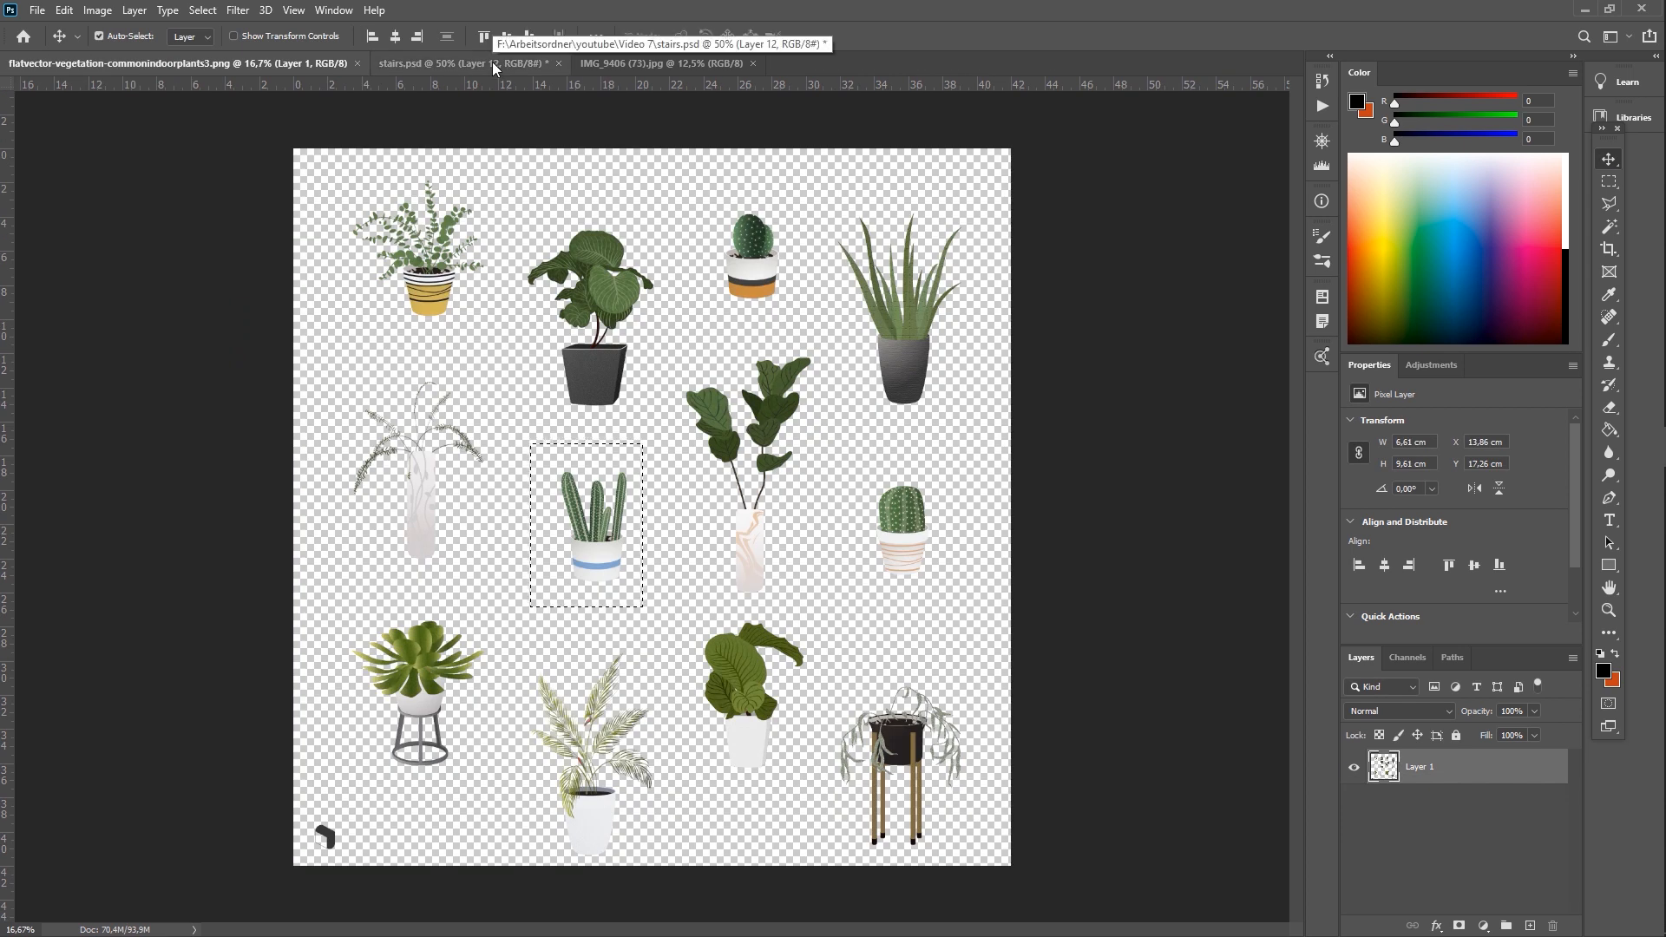
Paste the potted cactus into stairs.psd, scale it to about 18% and place it at the large glass pane.
{"action": "left_click", "coordinate": [460, 64]}
{"action": "key", "text": "ctrl+v"}
{"action": "key", "text": "ctrl+t"}
{"action": "left_click_drag", "start_coordinate": [552, 341], "coordinate": [690, 569]}
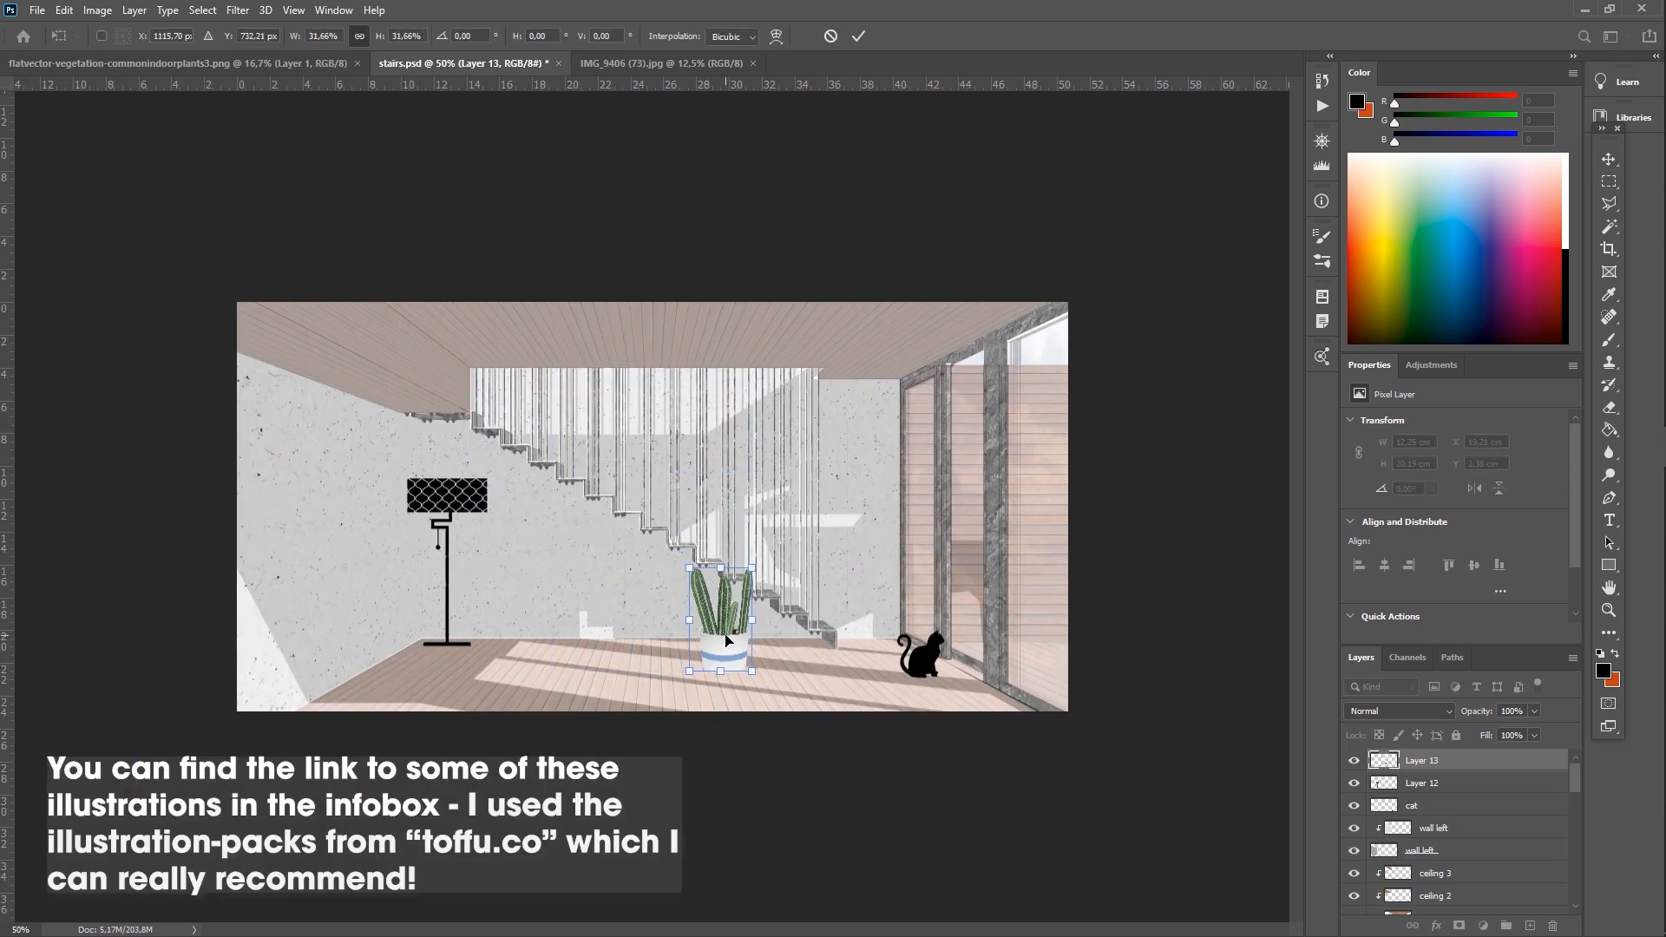
{"action": "left_click_drag", "start_coordinate": [724, 655], "coordinate": [1040, 645]}
{"action": "left_click_drag", "start_coordinate": [1006, 562], "coordinate": [1040, 640]}
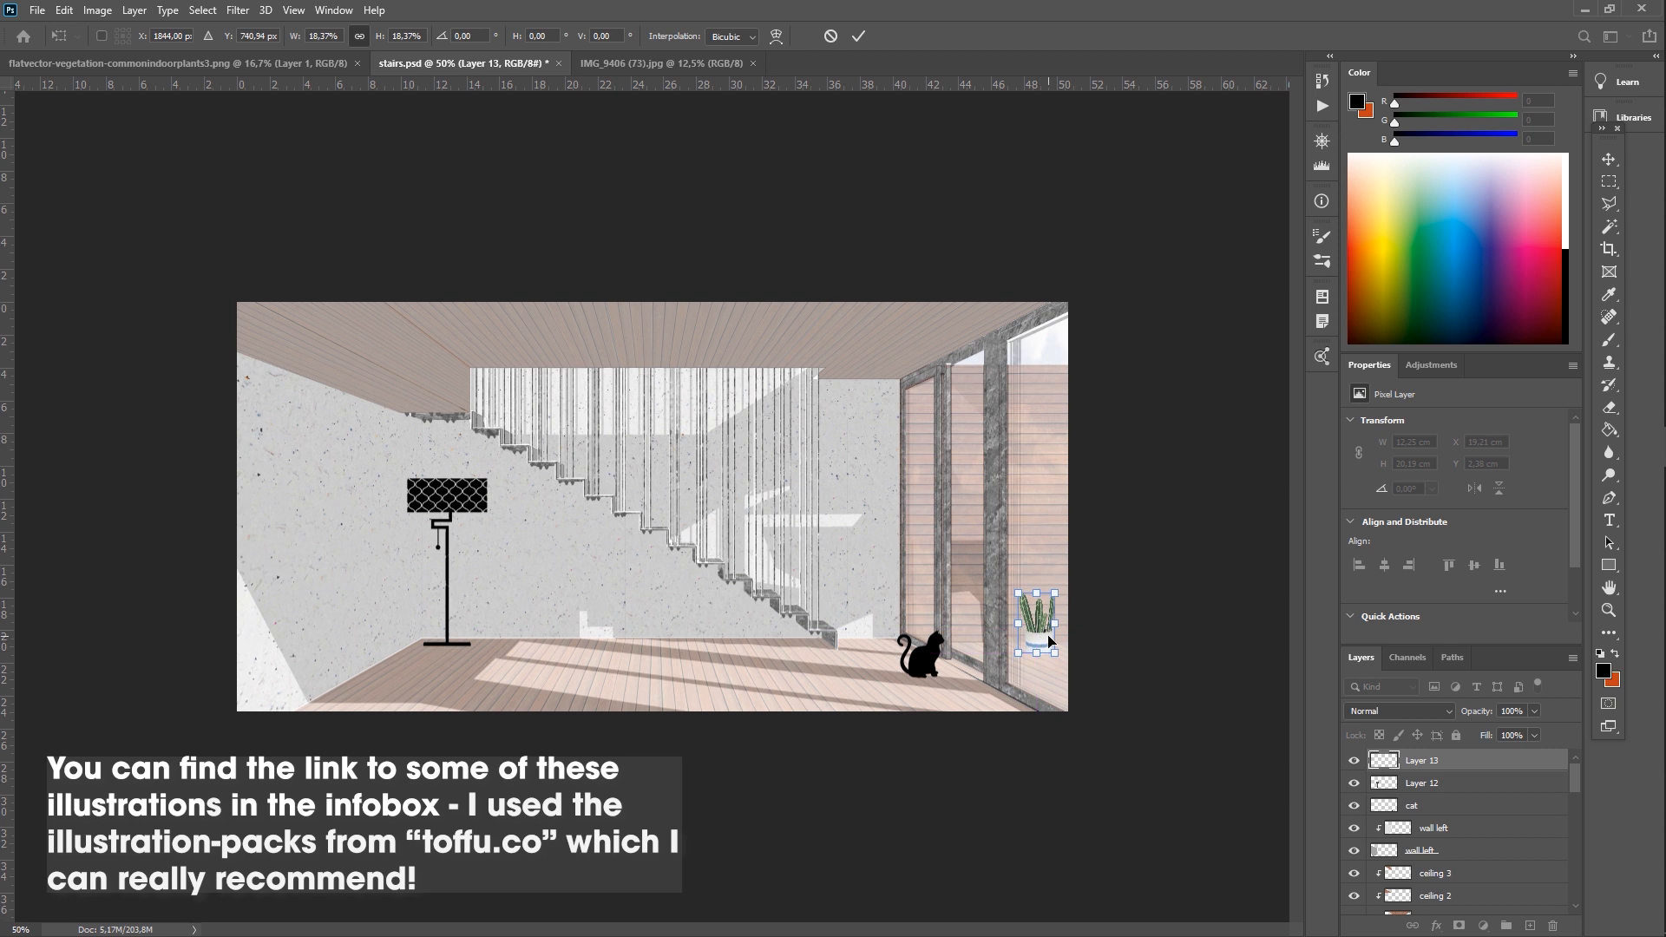
Rename the cactus layer as cactus and the floor lamp's layer as lamp.
{"action": "double_click", "coordinate": [1423, 760]}
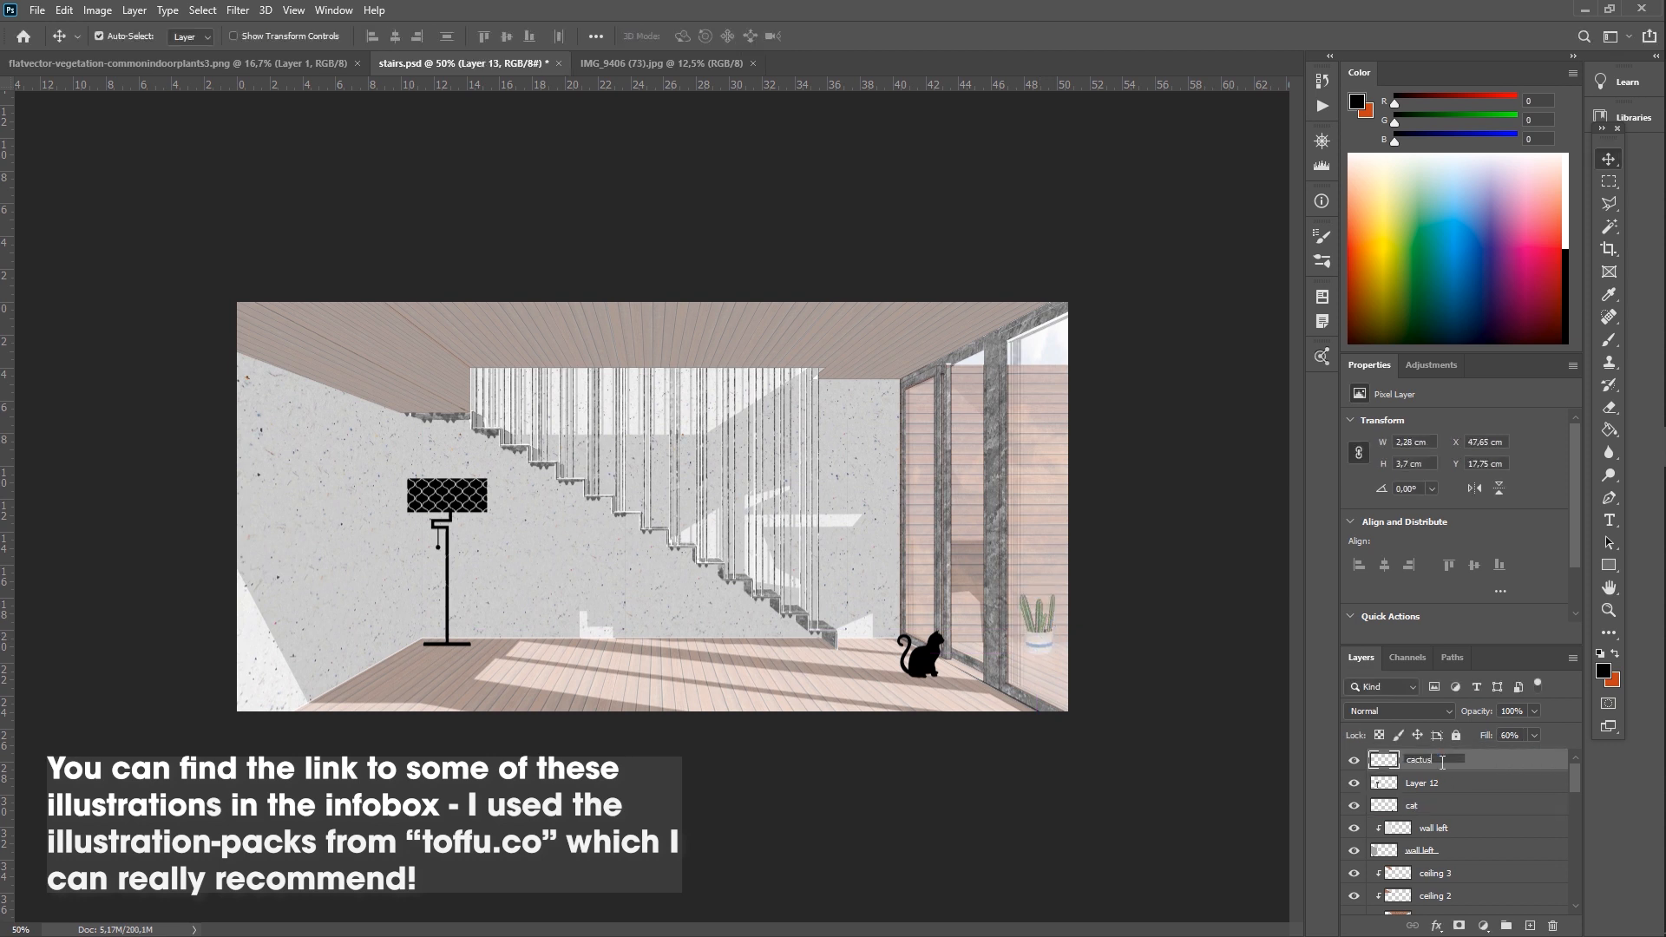
{"action": "left_click", "coordinate": [1428, 785]}
{"action": "double_click", "coordinate": [1422, 783]}
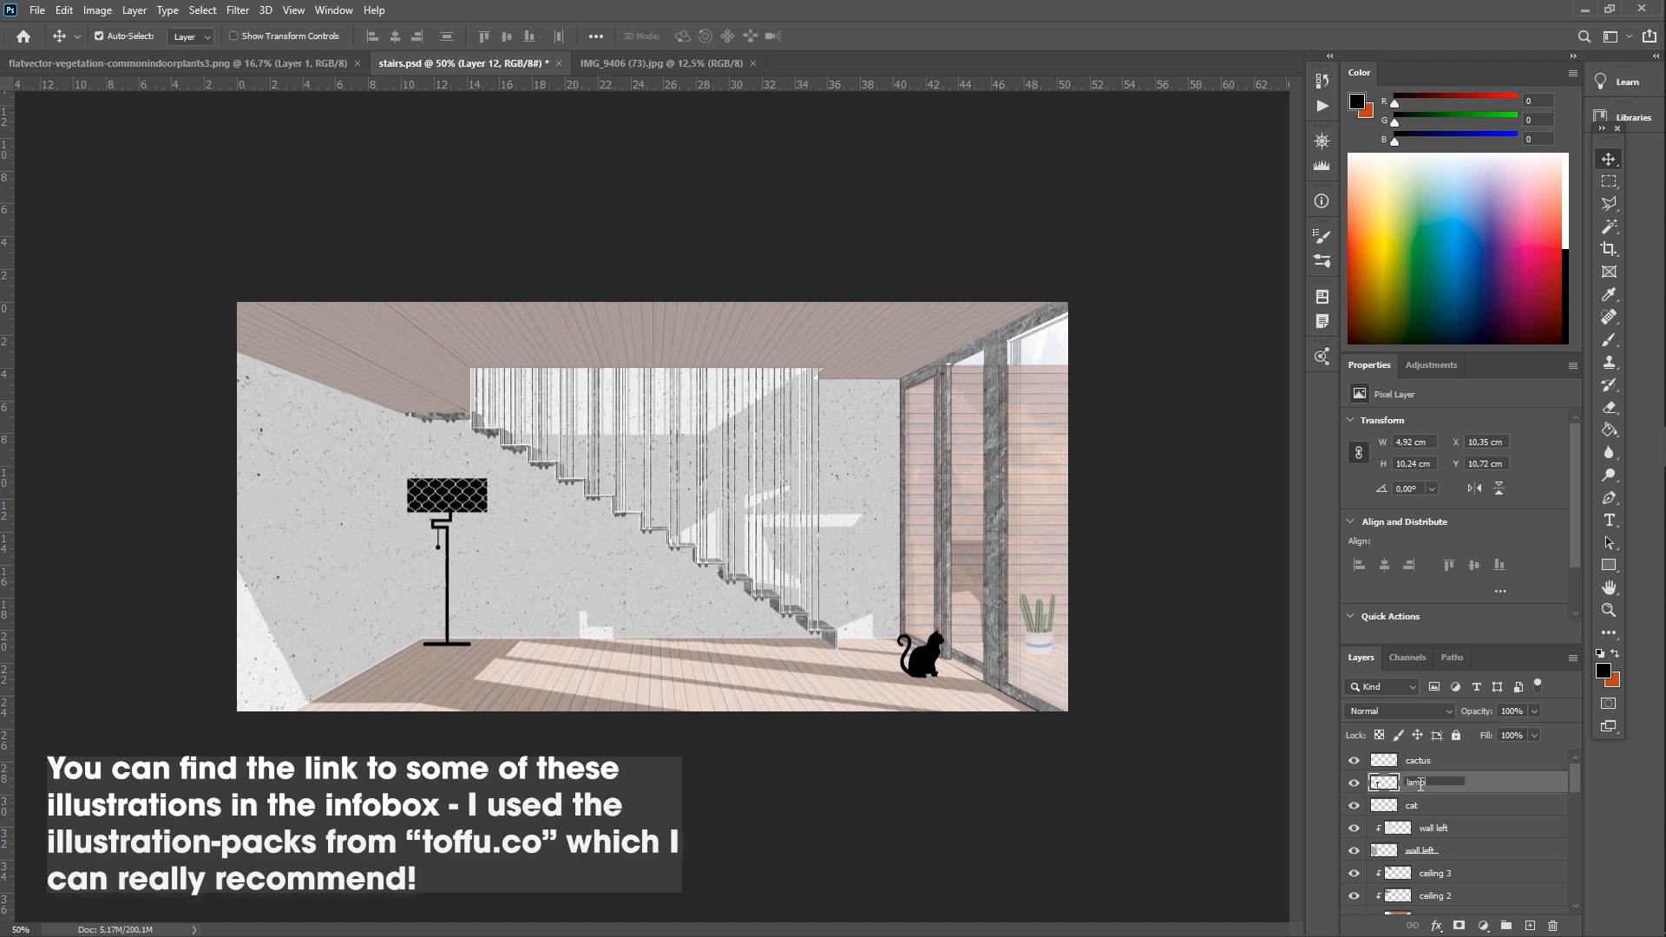
Copy the broad-leaved plant in the white pot from the plant collection into stairs.psd, directly above the cat layer.
{"action": "left_click", "coordinate": [1439, 806]}
{"action": "left_click", "coordinate": [250, 64]}
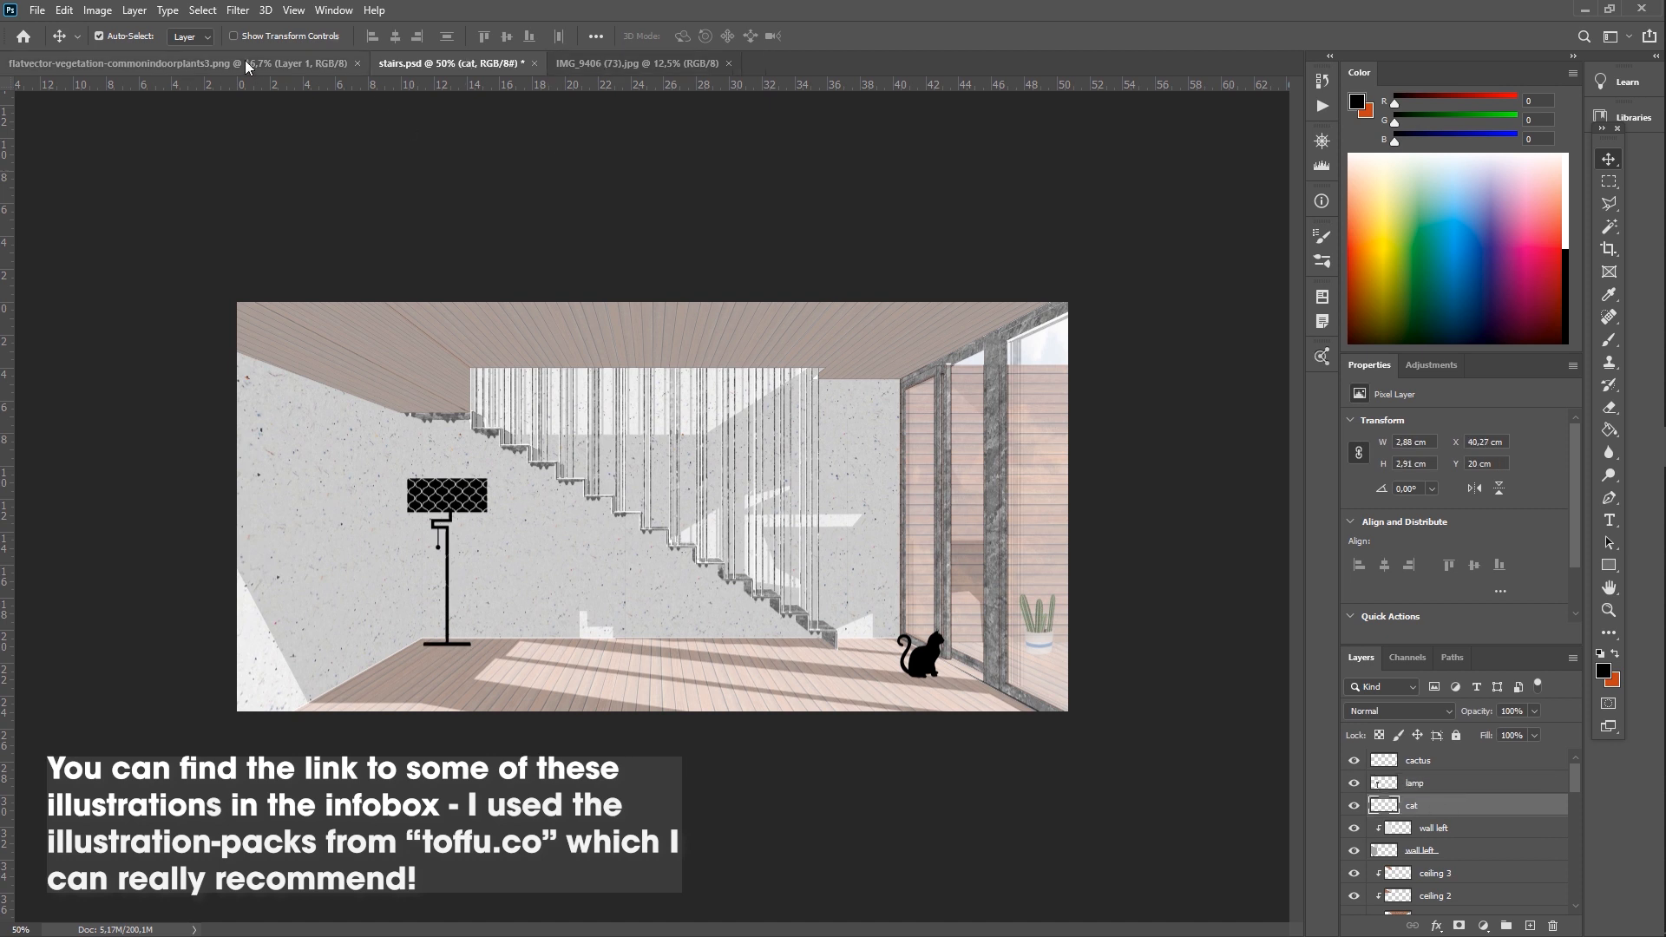
{"action": "left_click", "coordinate": [1609, 182]}
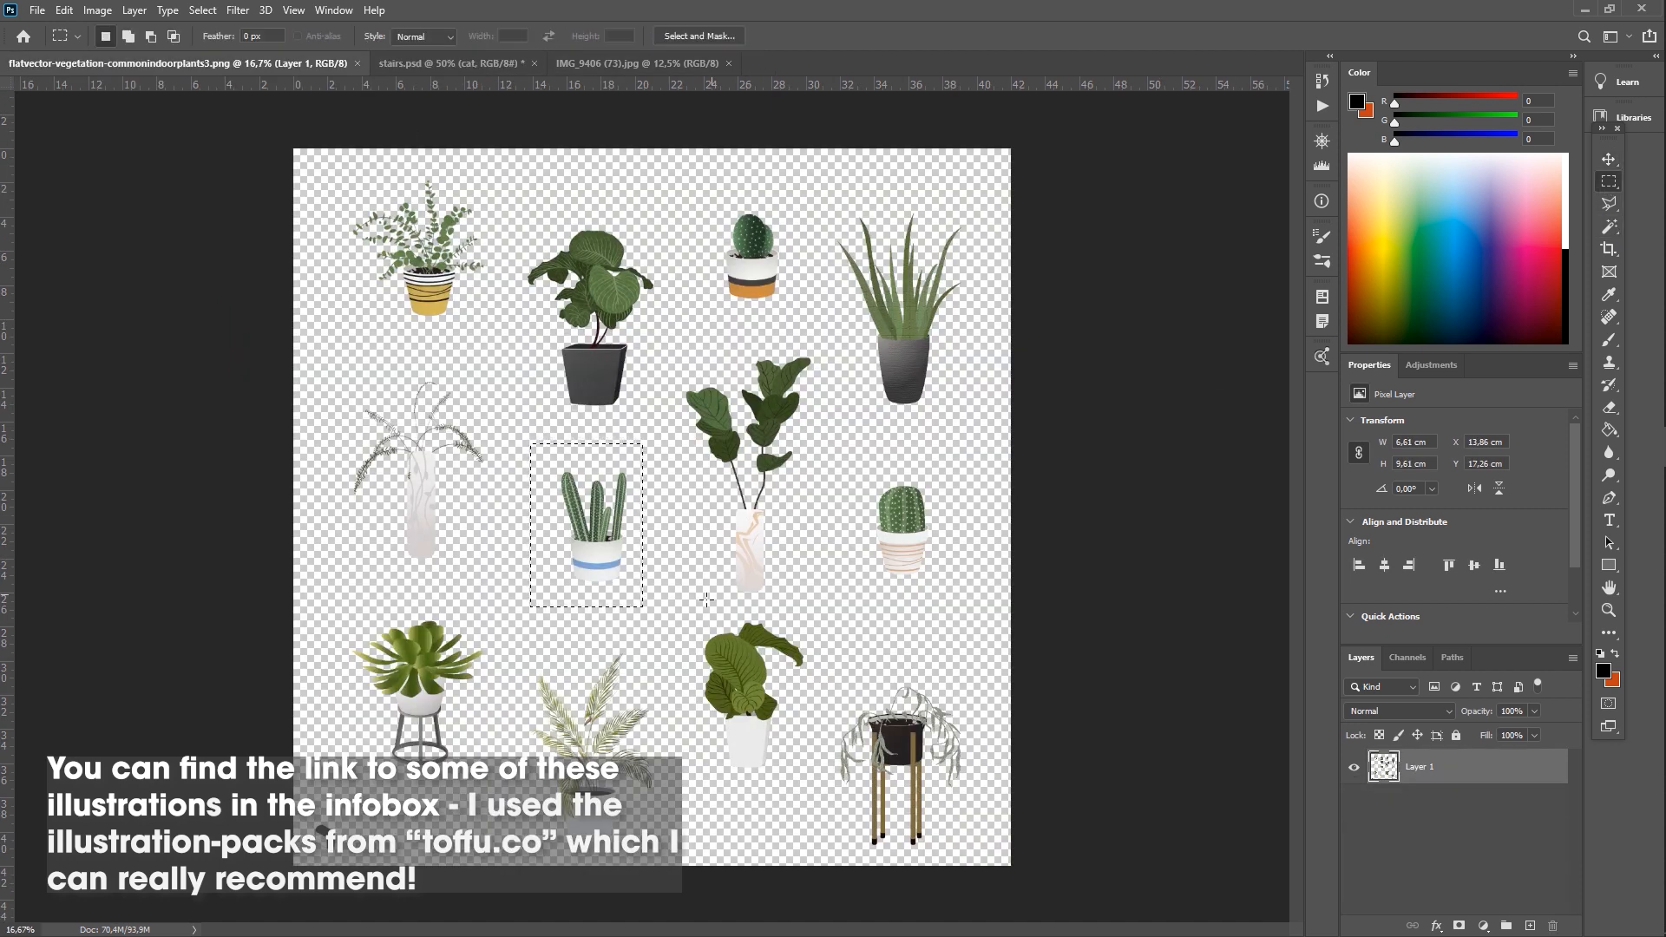
{"action": "left_click_drag", "start_coordinate": [831, 643], "coordinate": [823, 617]}
{"action": "key", "text": "v"}
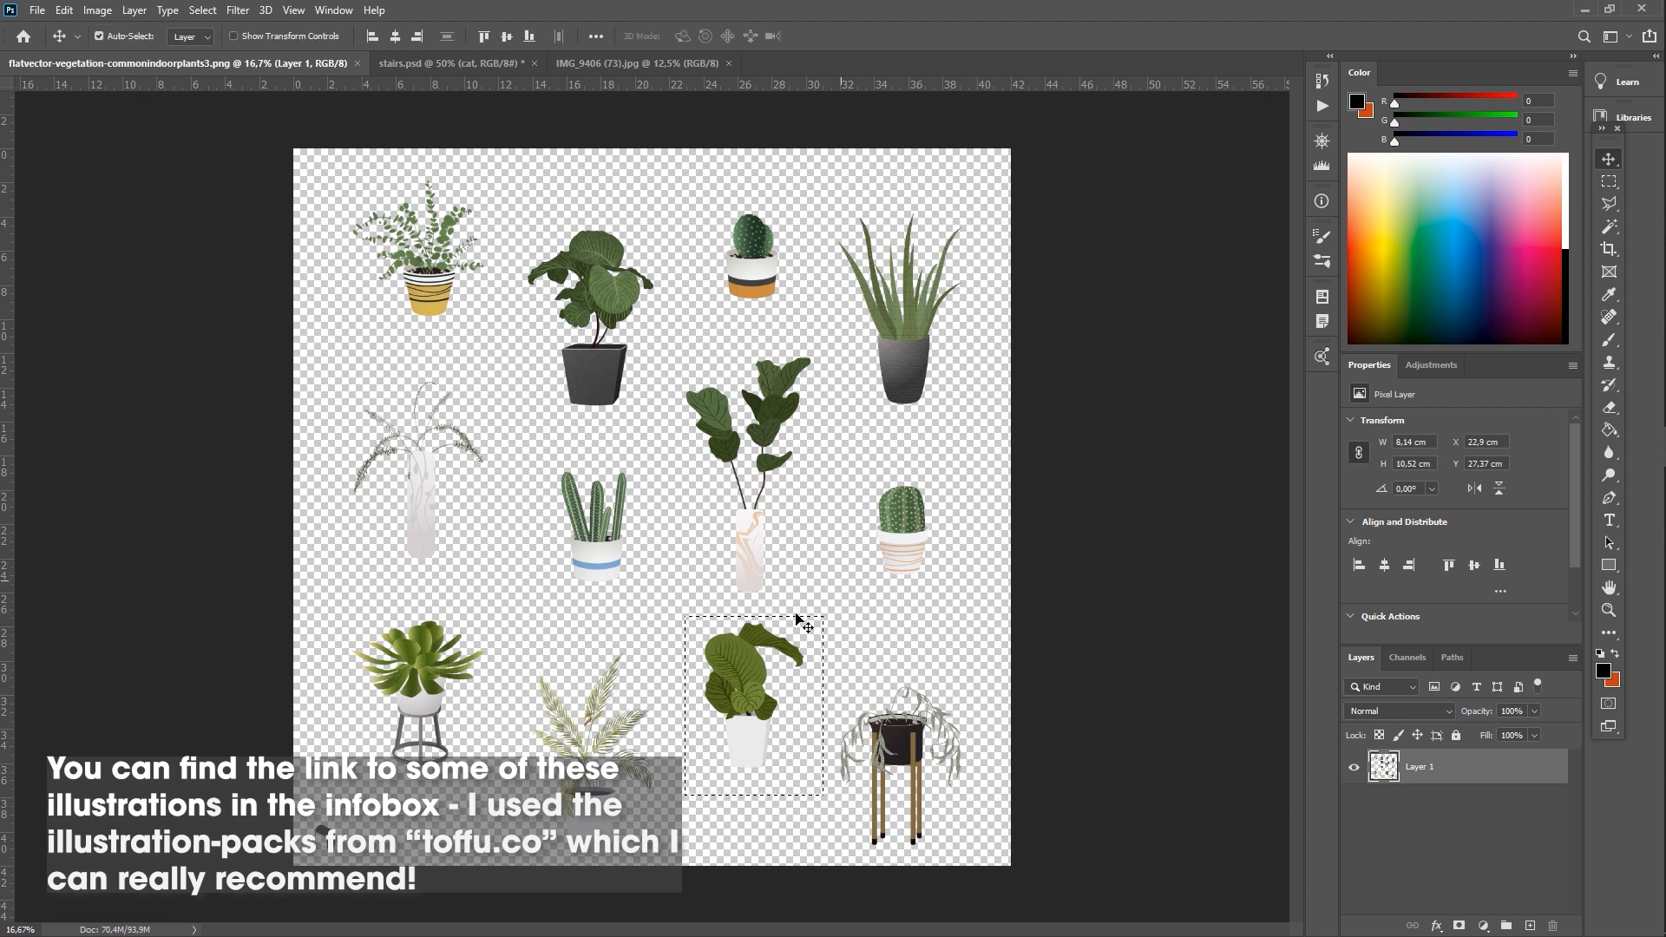
{"action": "left_click_drag", "start_coordinate": [465, 60], "coordinate": [667, 597]}
Scale the broad-leaved plant to about 22% and place it on the floor beside the lamp.
{"action": "key", "text": "ctrl+t"}
{"action": "left_click_drag", "start_coordinate": [500, 302], "coordinate": [718, 599]}
{"action": "left_click_drag", "start_coordinate": [738, 659], "coordinate": [500, 592]}
{"action": "left_click_drag", "start_coordinate": [558, 527], "coordinate": [540, 552]}
{"action": "left_click_drag", "start_coordinate": [504, 589], "coordinate": [499, 587]}
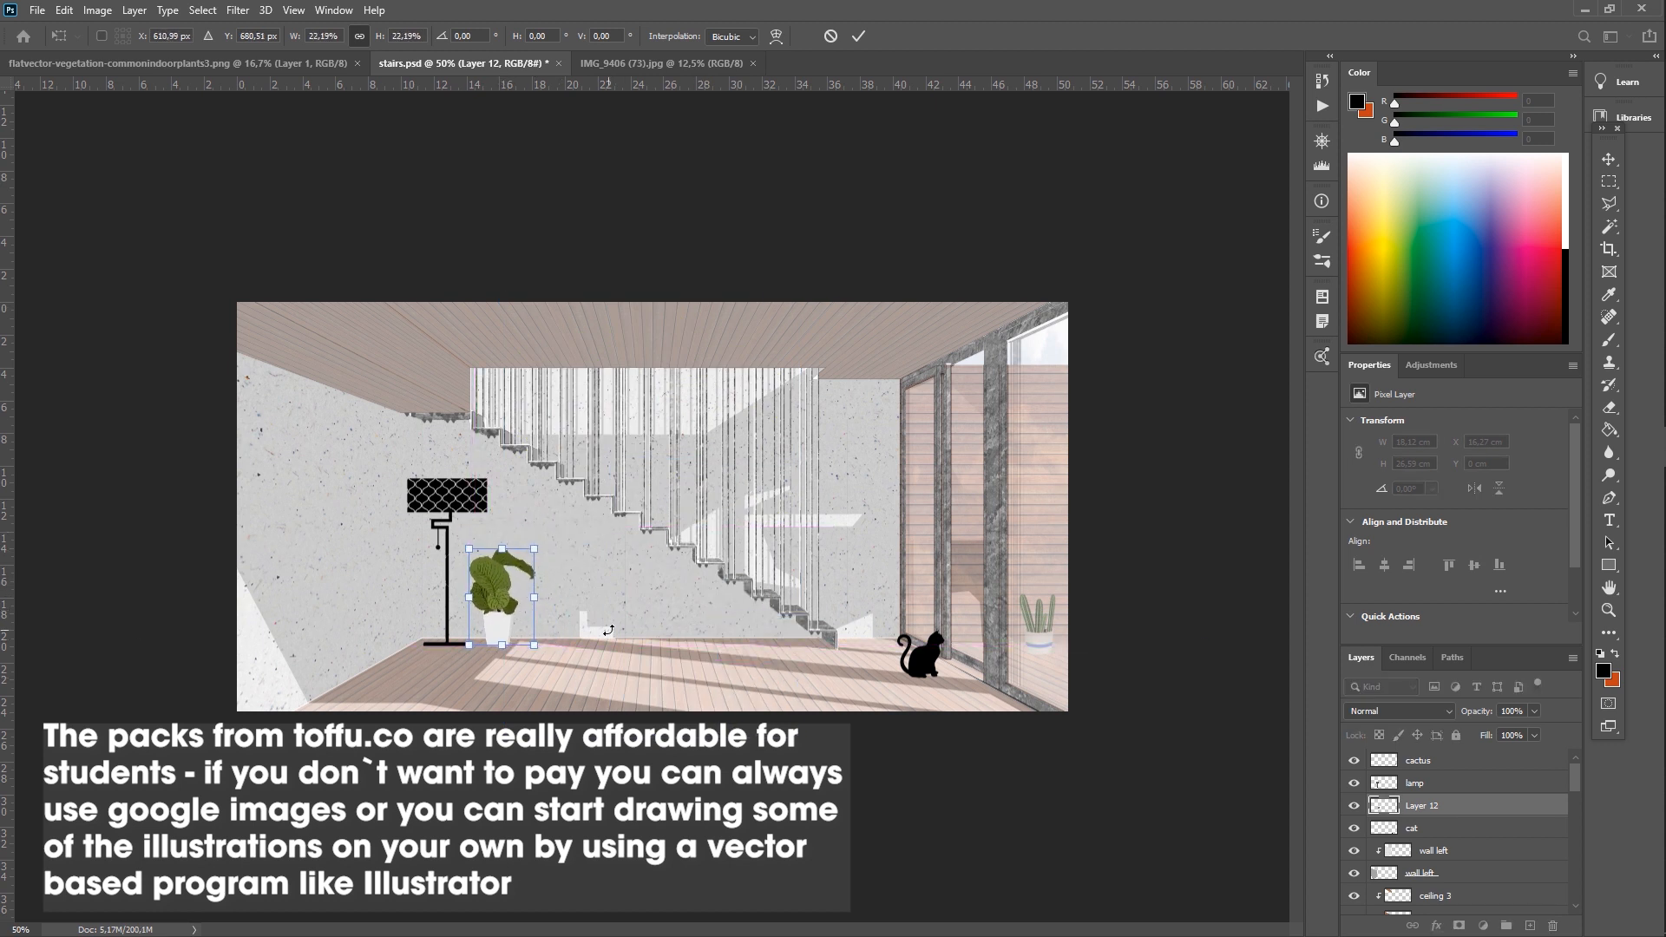
{"action": "key", "text": "Return"}
Copy the succulent on the metal stand from the plant collection and paste it into stairs.psd.
{"action": "left_click", "coordinate": [365, 62]}
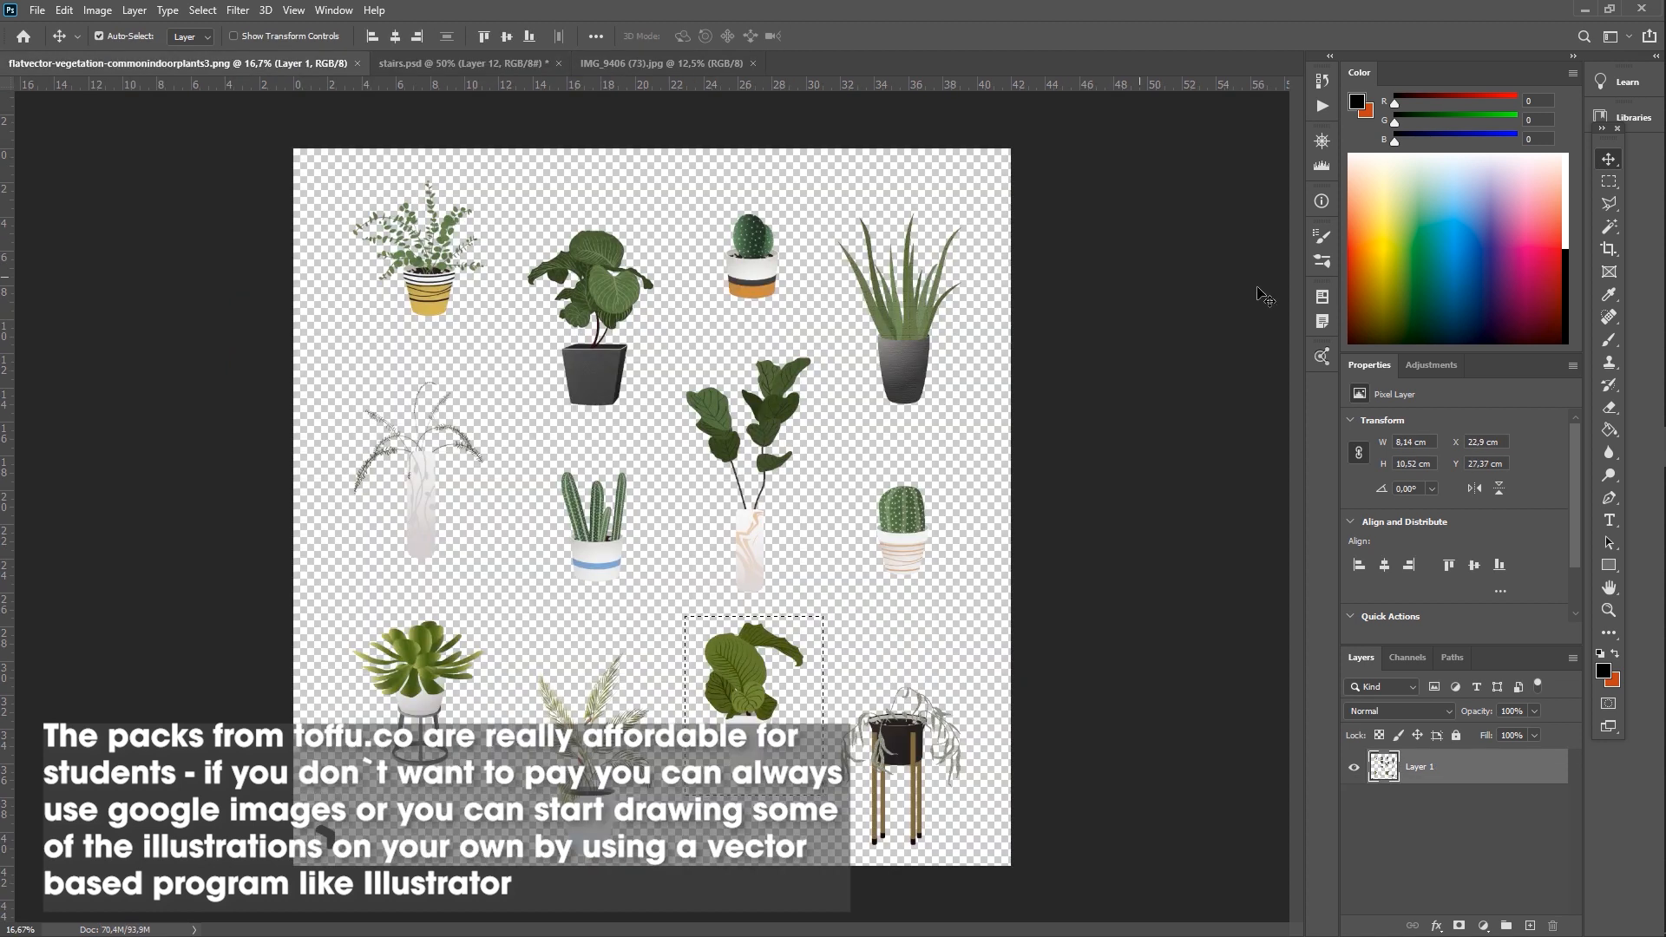
{"action": "left_click", "coordinate": [1610, 180]}
{"action": "left_click_drag", "start_coordinate": [494, 613], "coordinate": [494, 613]}
{"action": "key", "text": "ctrl+c"}
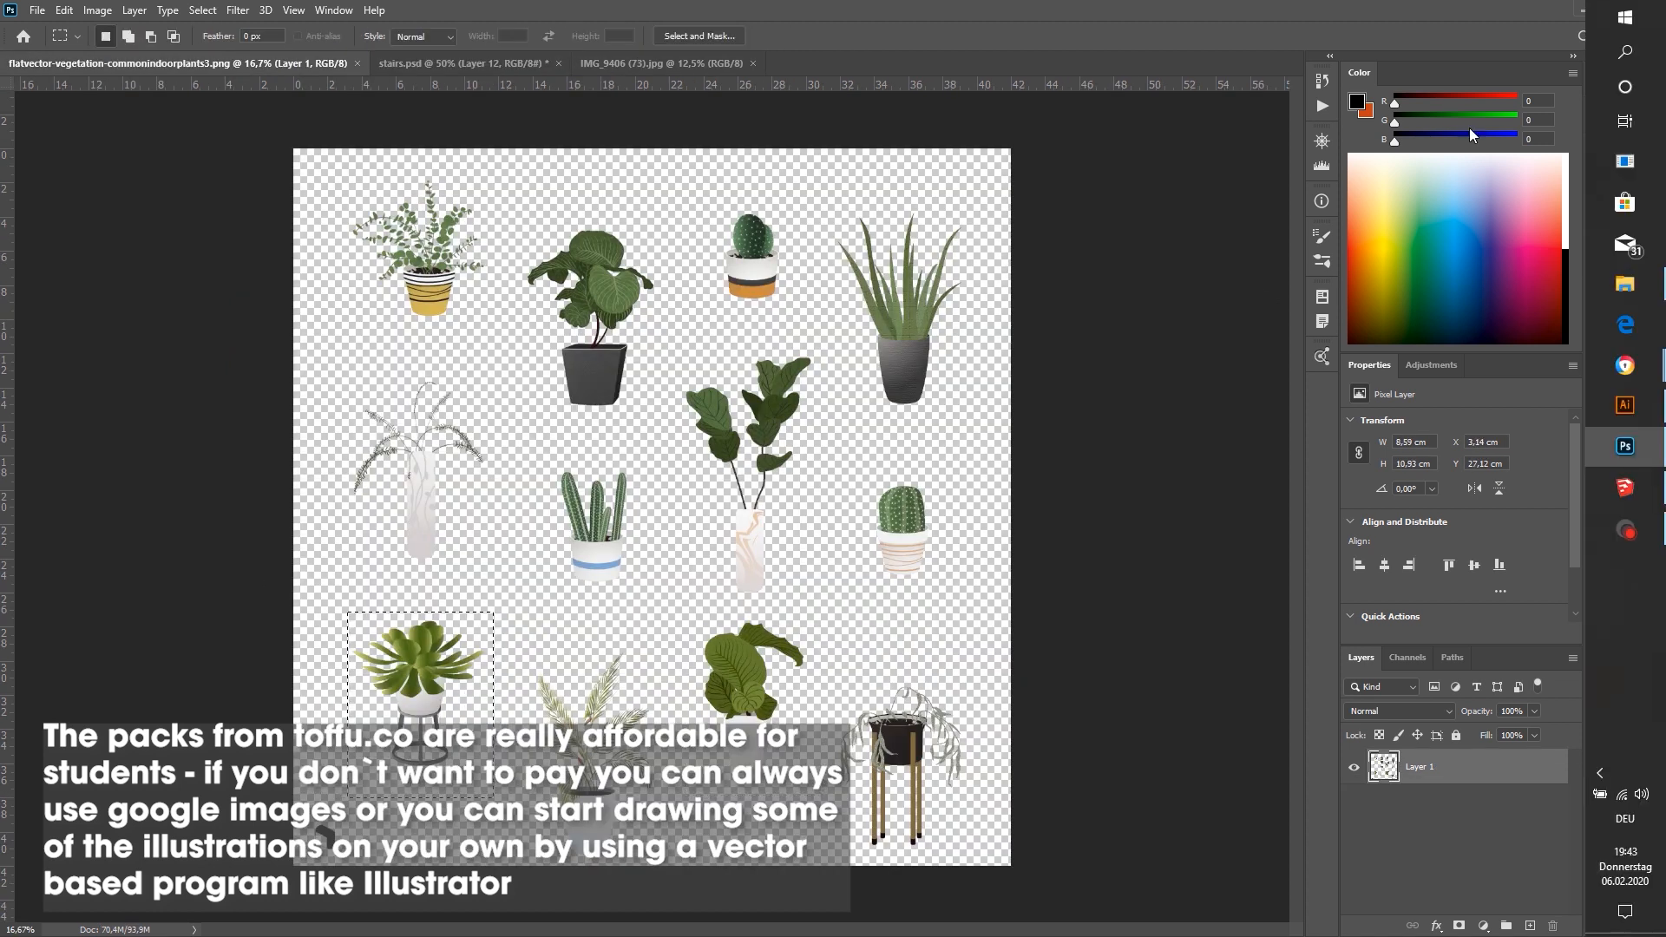
{"action": "left_click", "coordinate": [464, 64]}
{"action": "key", "text": "ctrl+v"}
Scale the succulent to about 22% and place it in the front left corner of the room.
{"action": "key", "text": "ctrl+t"}
{"action": "left_click_drag", "start_coordinate": [856, 308], "coordinate": [310, 656]}
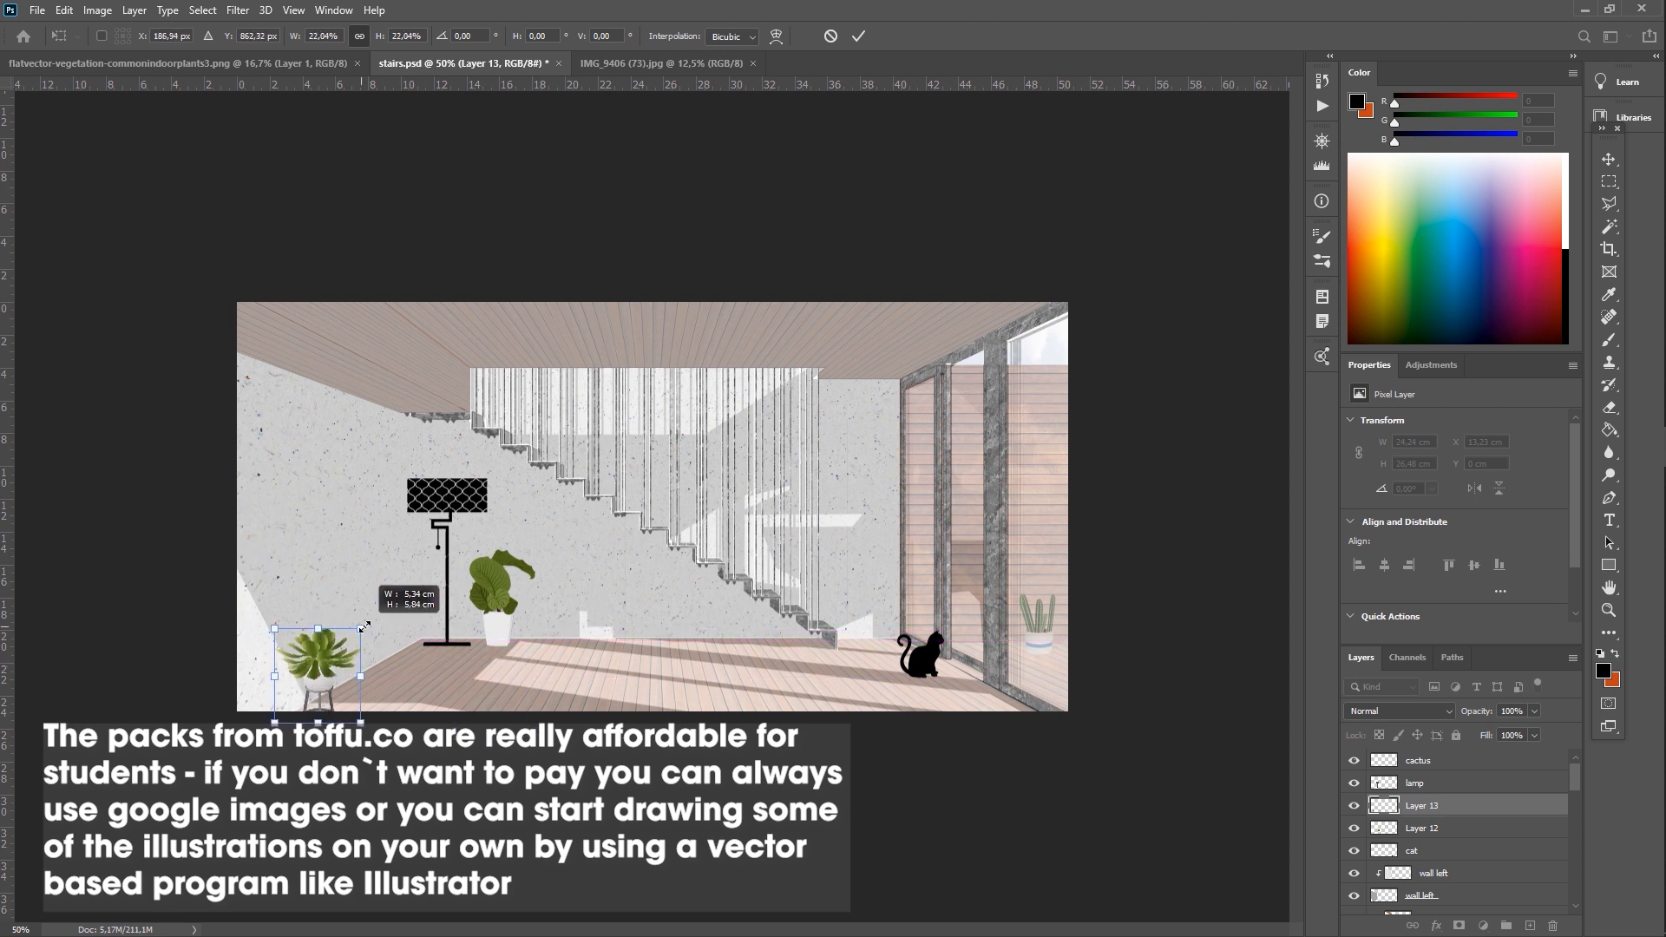
{"action": "key", "text": "Return"}
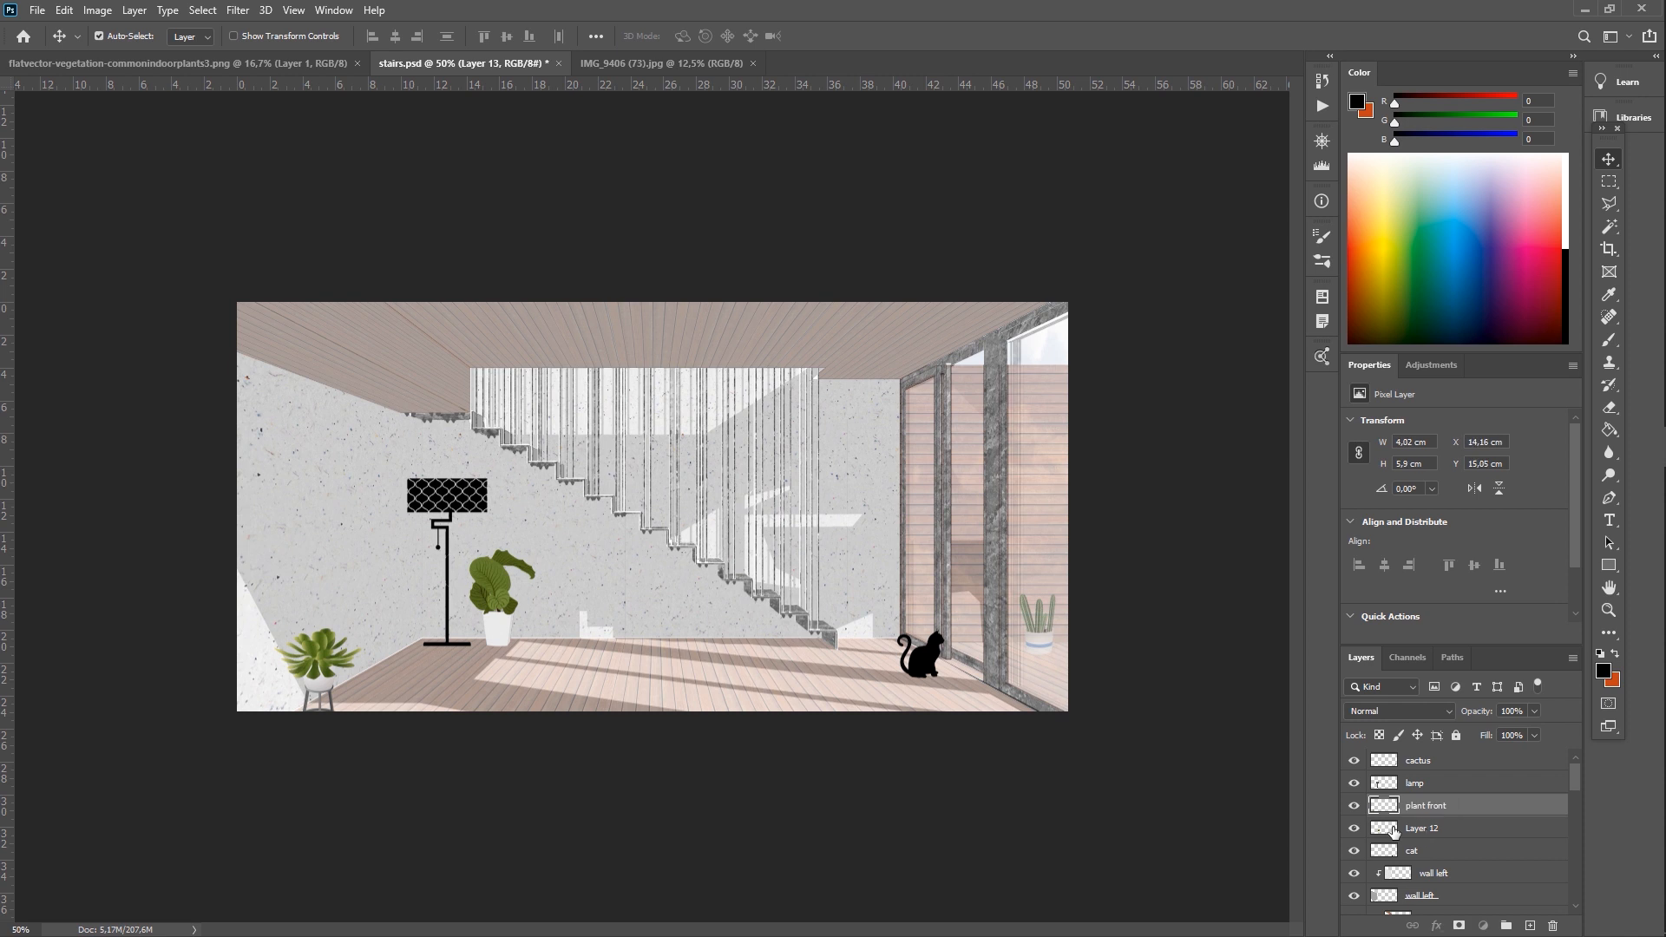
Rename the layer of the plant beside the lamp as plant back, and make the cactus layer active.
{"action": "left_click", "coordinate": [1426, 833]}
{"action": "double_click", "coordinate": [1433, 828]}
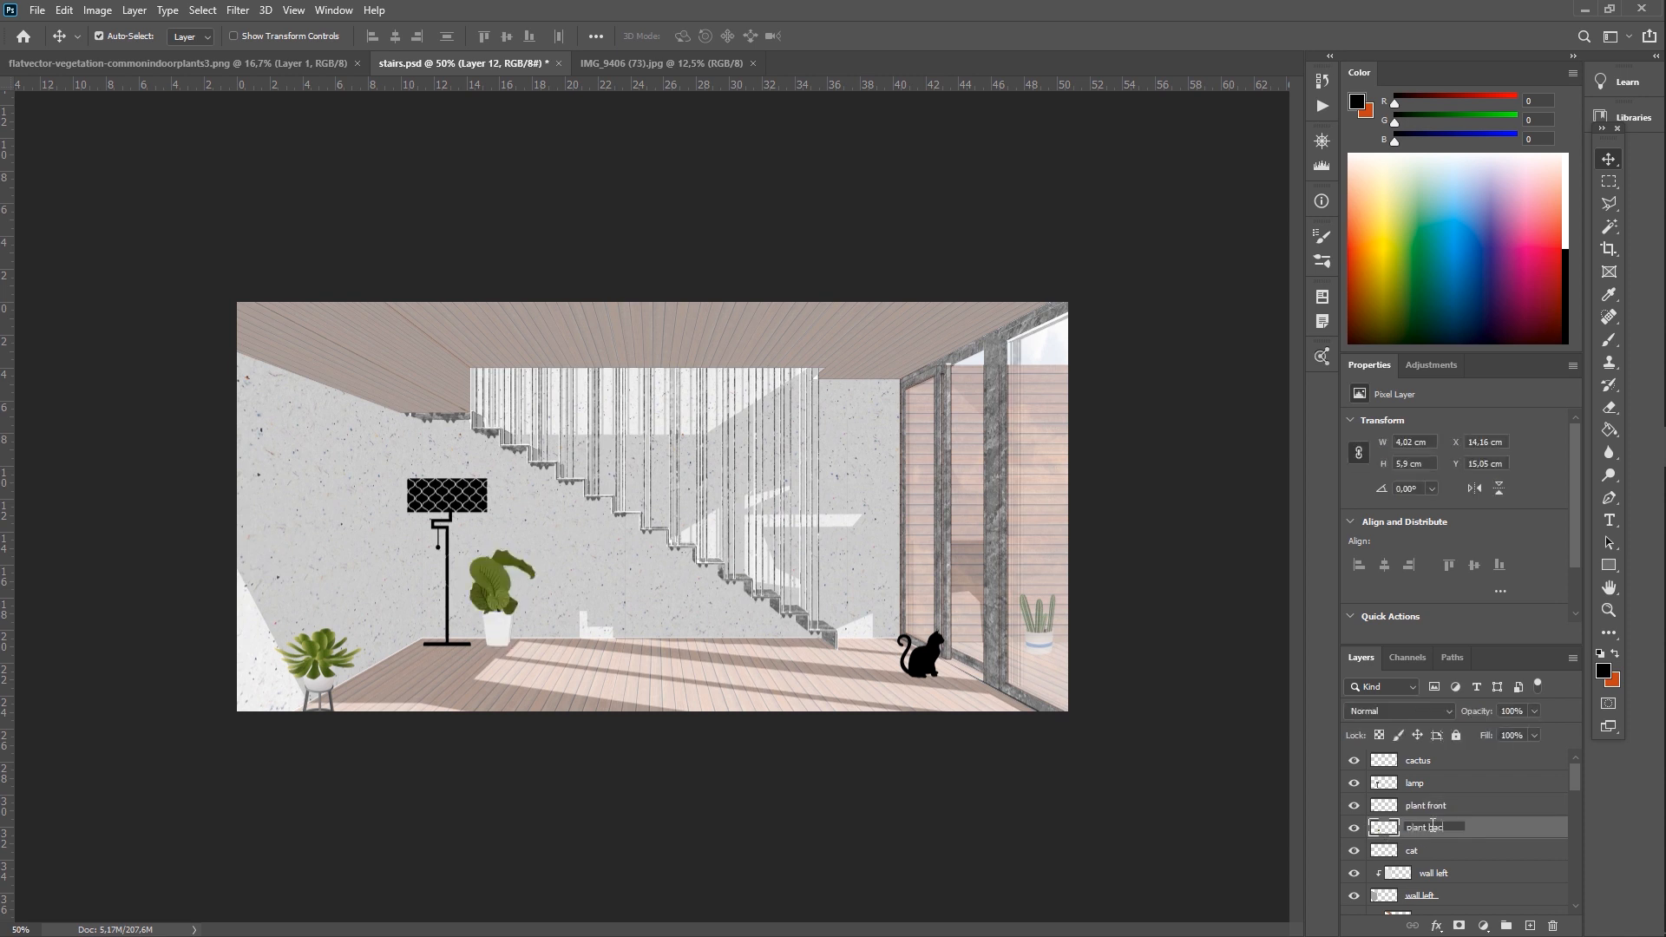
{"action": "left_click", "coordinate": [1424, 760]}
Bring the pattern from IMG_9406 (73).jpg into stairs.psd as a carpet, scaled to 8.64% and rotated about 90° over the floor.
{"action": "left_click", "coordinate": [659, 63]}
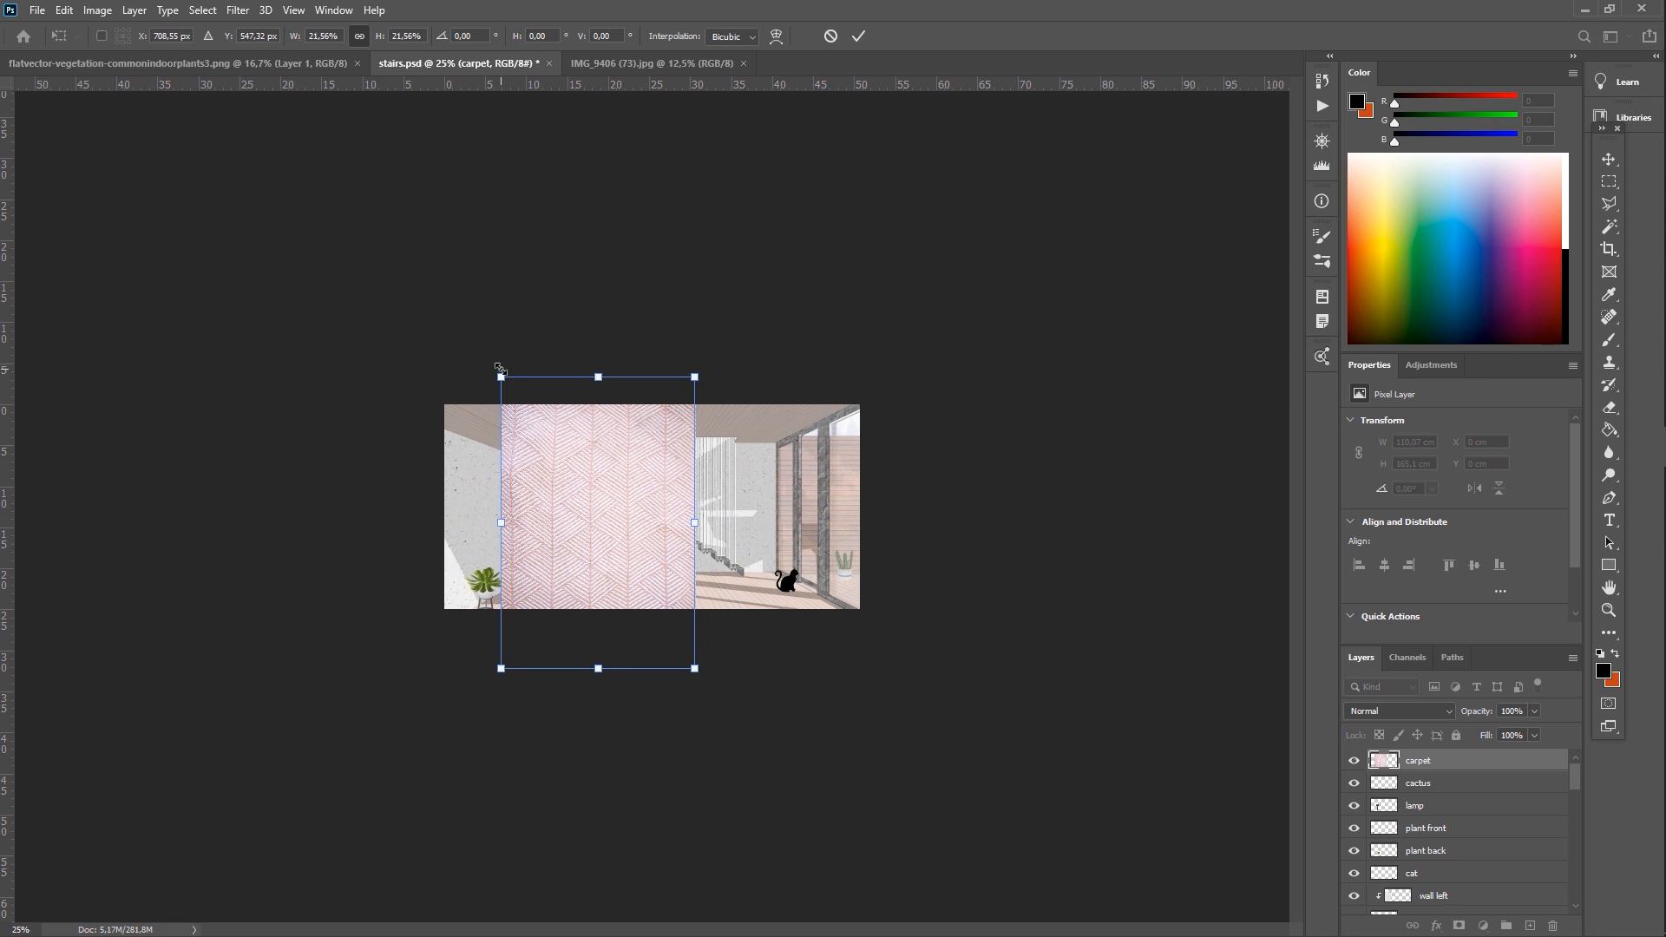
{"action": "left_click_drag", "start_coordinate": [595, 521], "coordinate": [655, 607]}
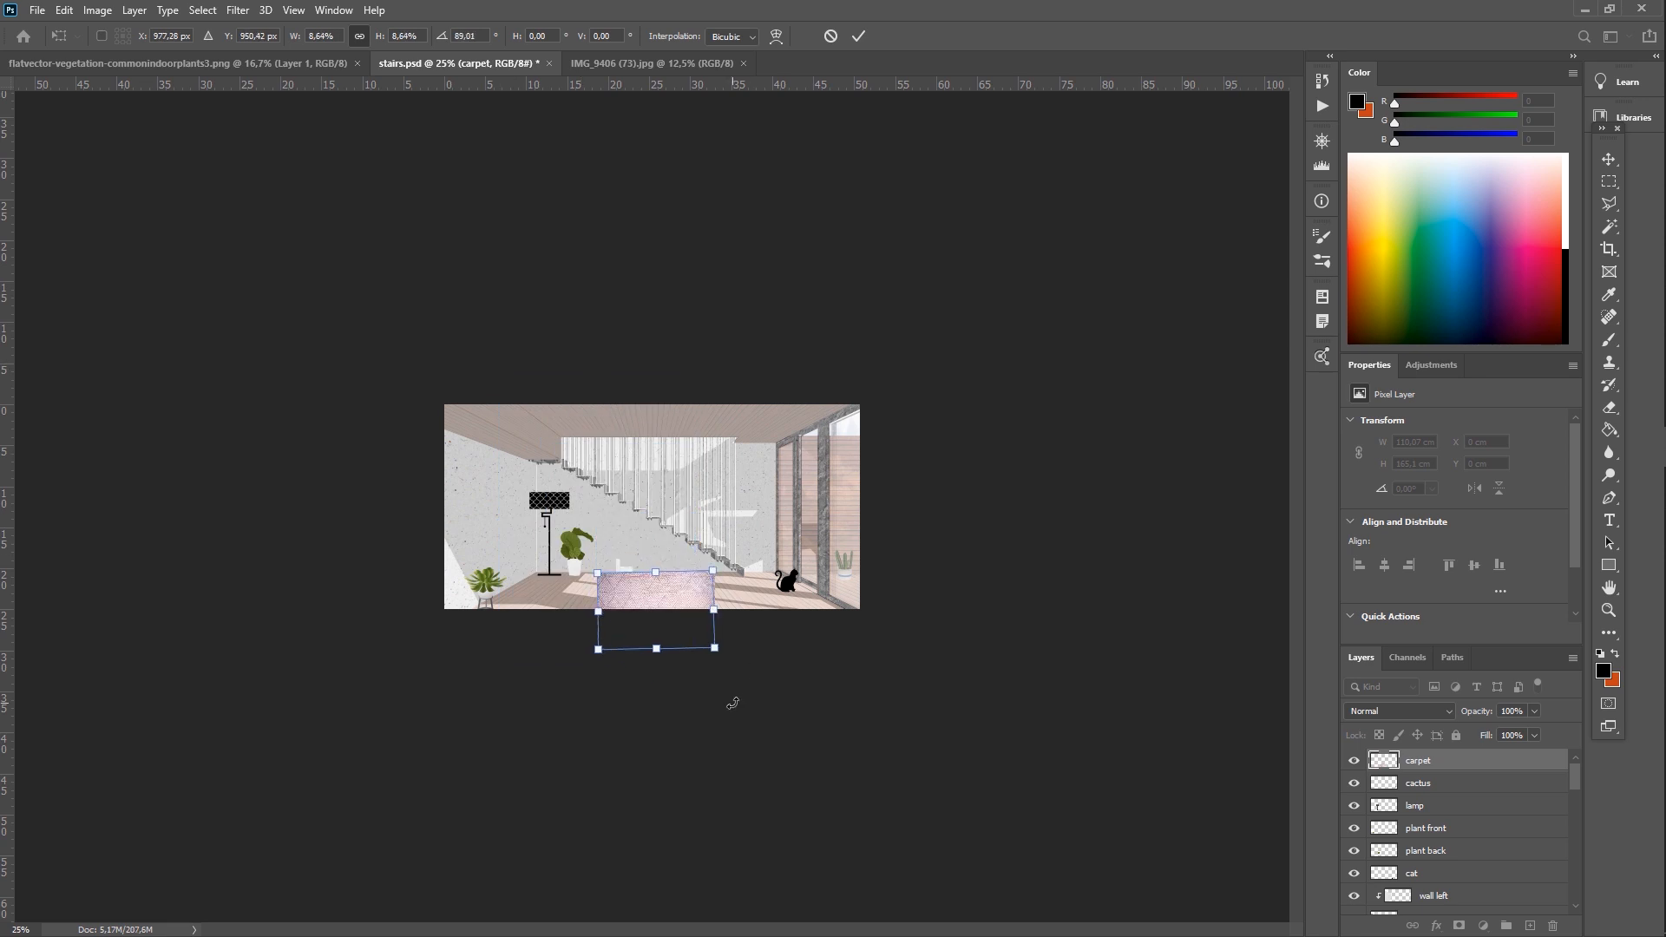
{"action": "key", "text": "ctrl+plus"}
{"action": "left_click_drag", "start_coordinate": [733, 709], "coordinate": [698, 733]}
{"action": "key", "text": "ctrl+plus"}
{"action": "left_click_drag", "start_coordinate": [833, 693], "coordinate": [839, 695]}
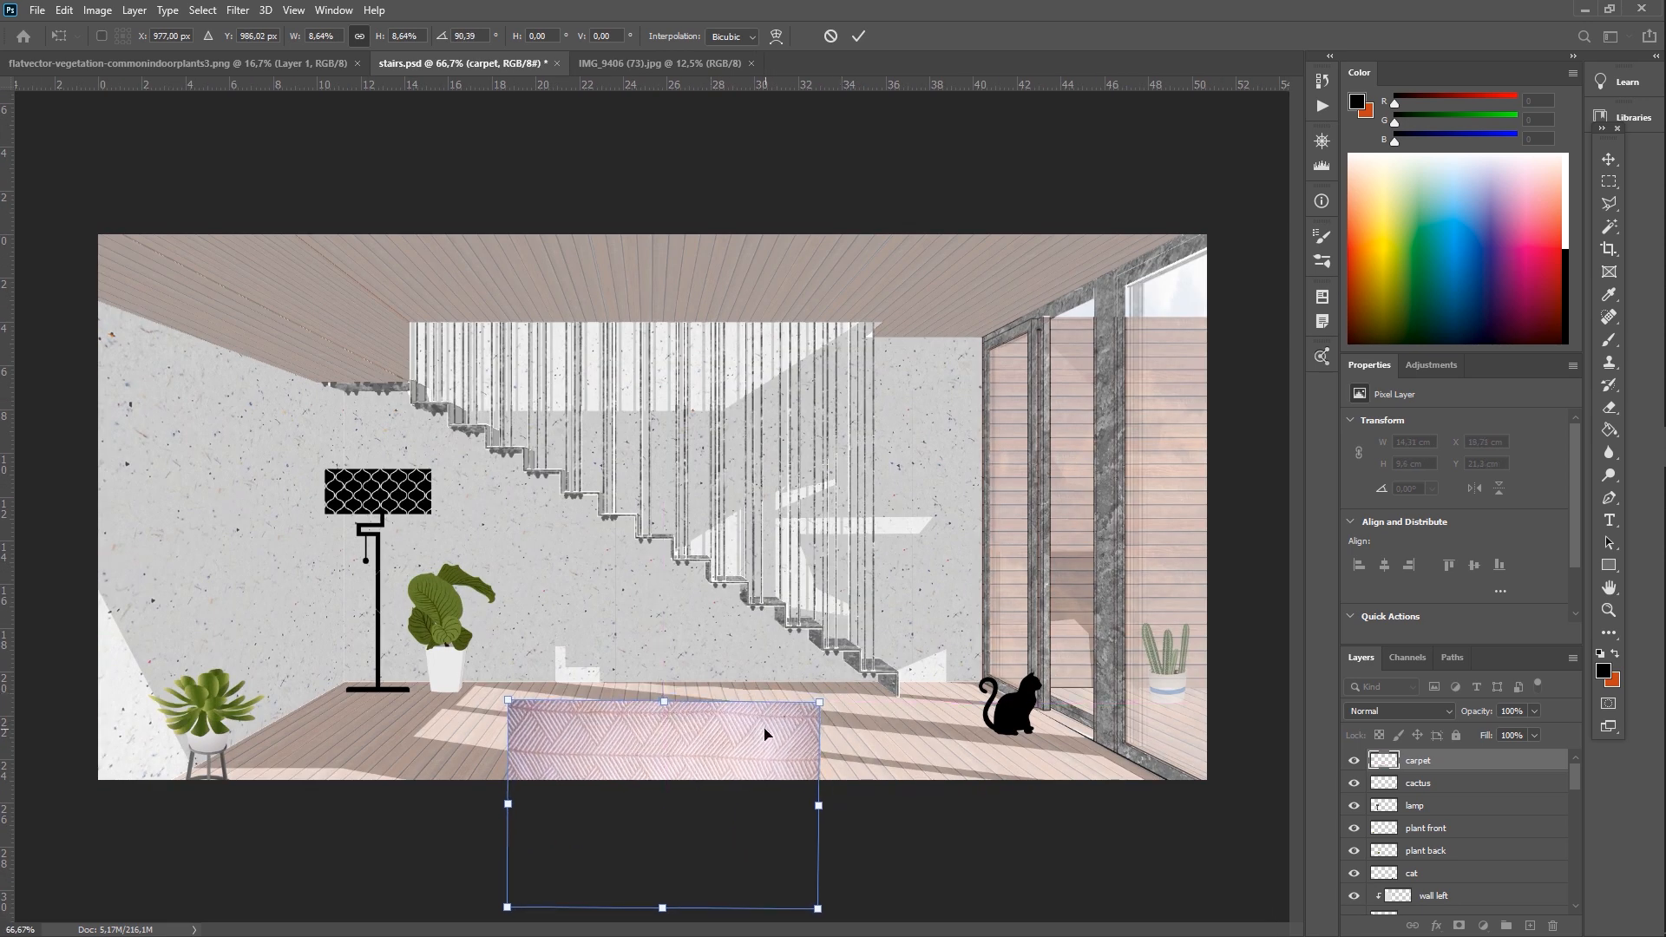
Distort the carpet into the floor's perspective by spreading its two front corners outward.
{"action": "left_click_drag", "start_coordinate": [739, 738], "coordinate": [758, 745]}
{"action": "left_click_drag", "start_coordinate": [524, 911], "coordinate": [421, 874]}
{"action": "left_click_drag", "start_coordinate": [836, 913], "coordinate": [986, 875]}
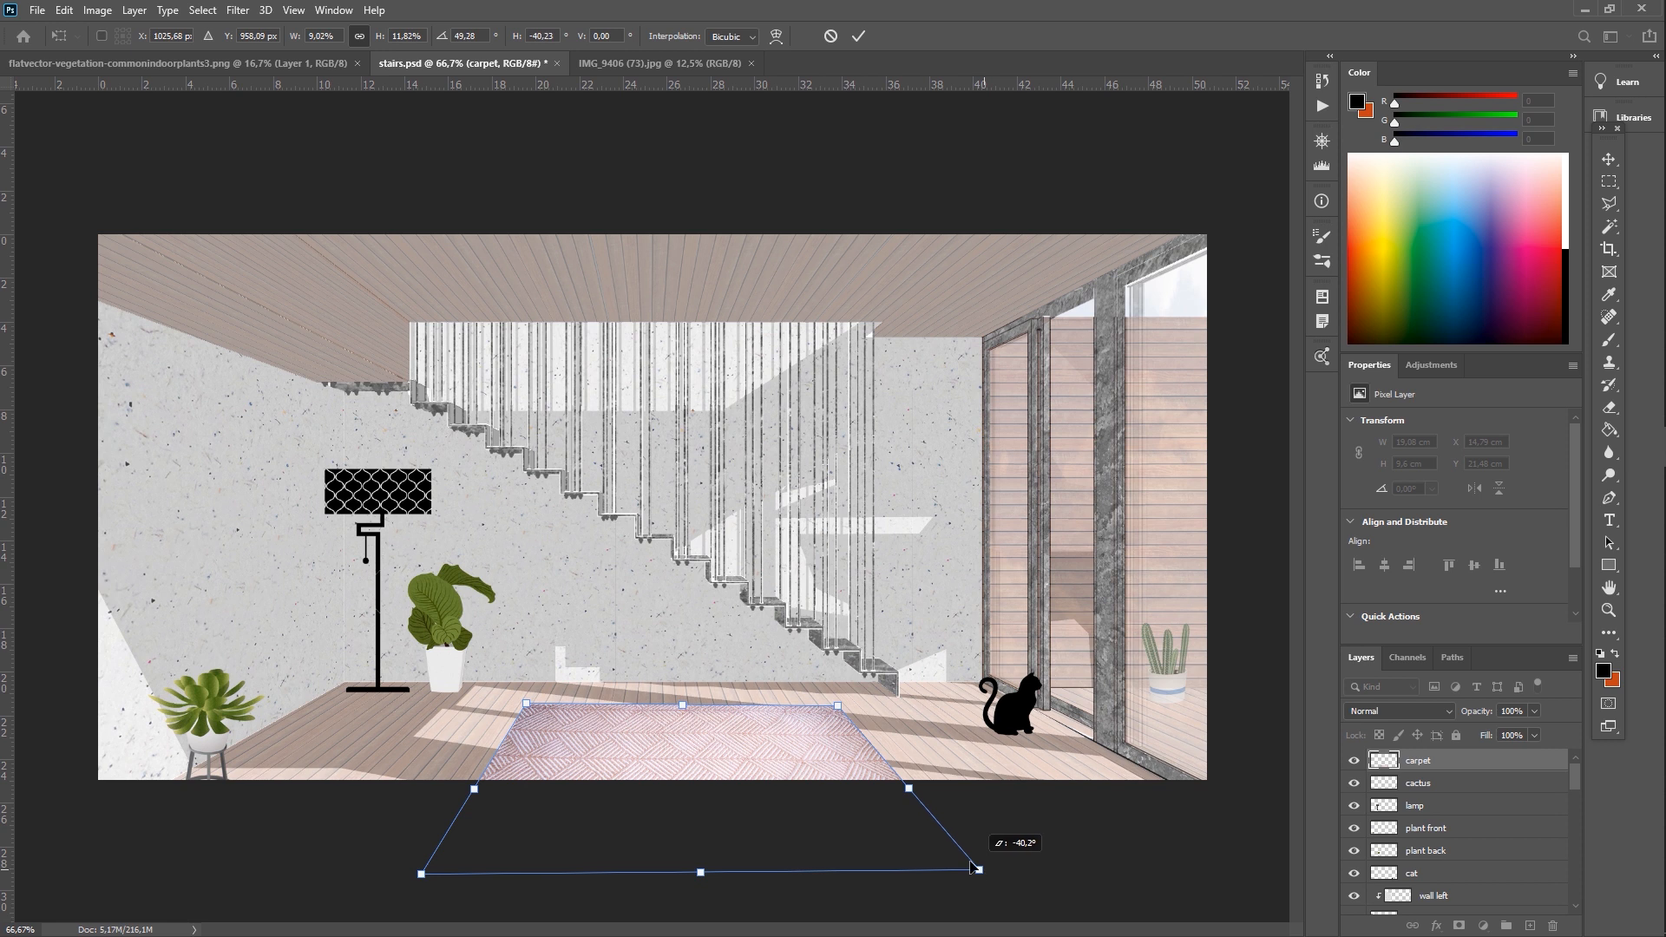
{"action": "left_click_drag", "start_coordinate": [529, 710], "coordinate": [529, 711]}
{"action": "key", "text": "Return"}
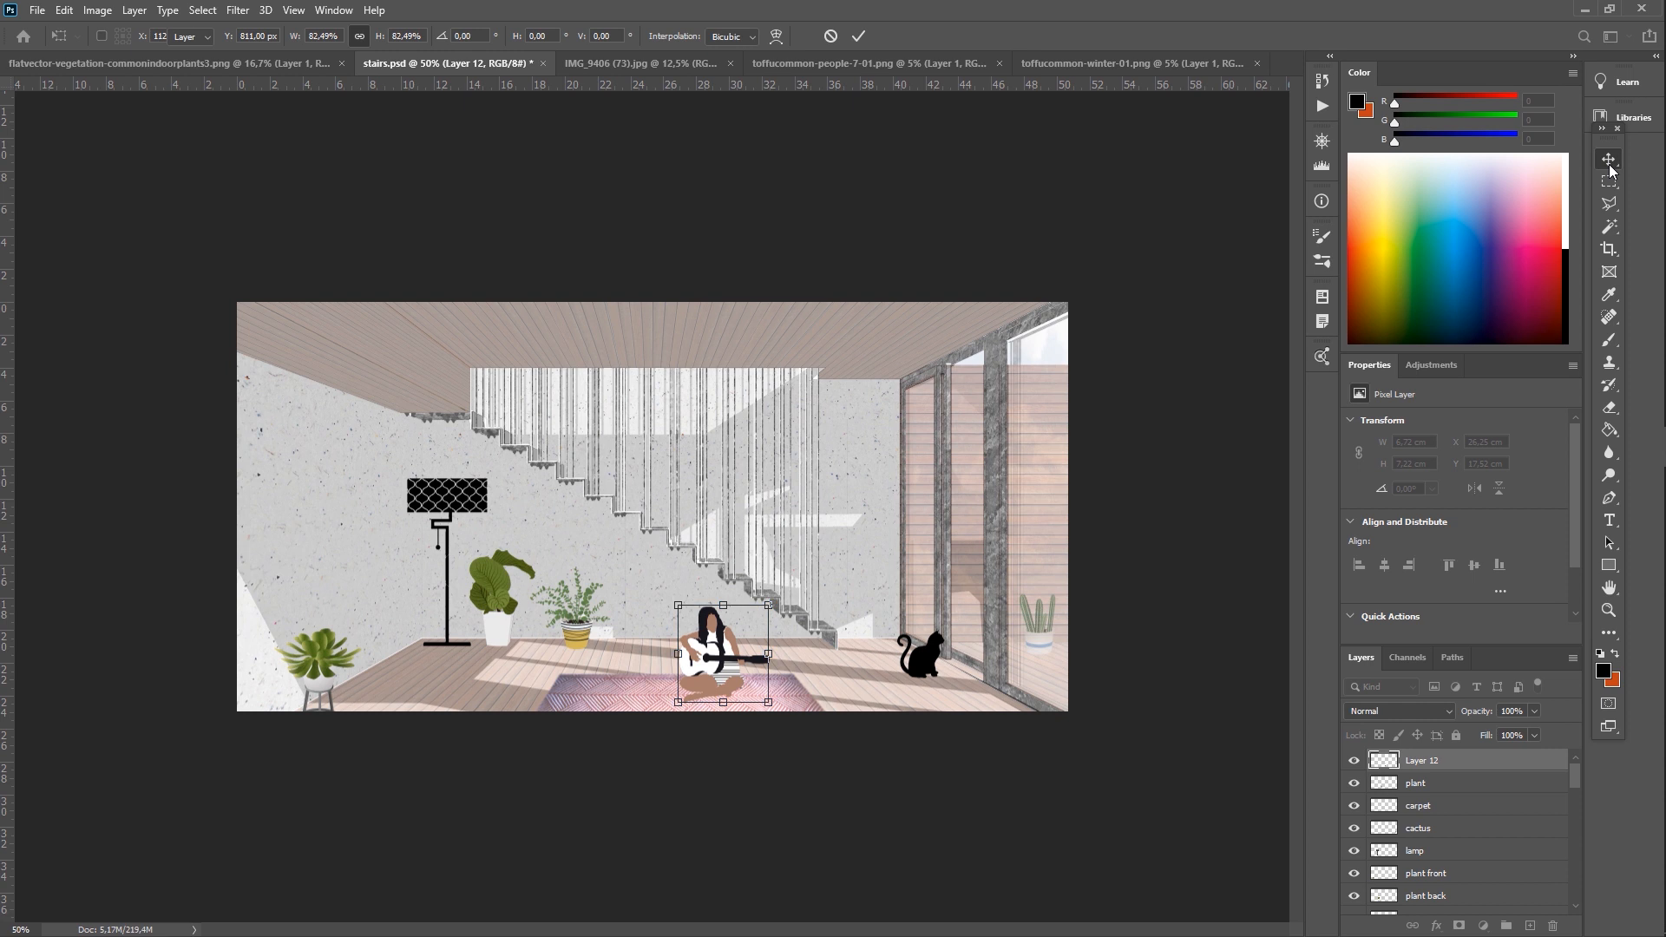
Commit the guitar-playing woman at about 82% scale, seated on the carpet.
{"action": "key", "text": "Return"}
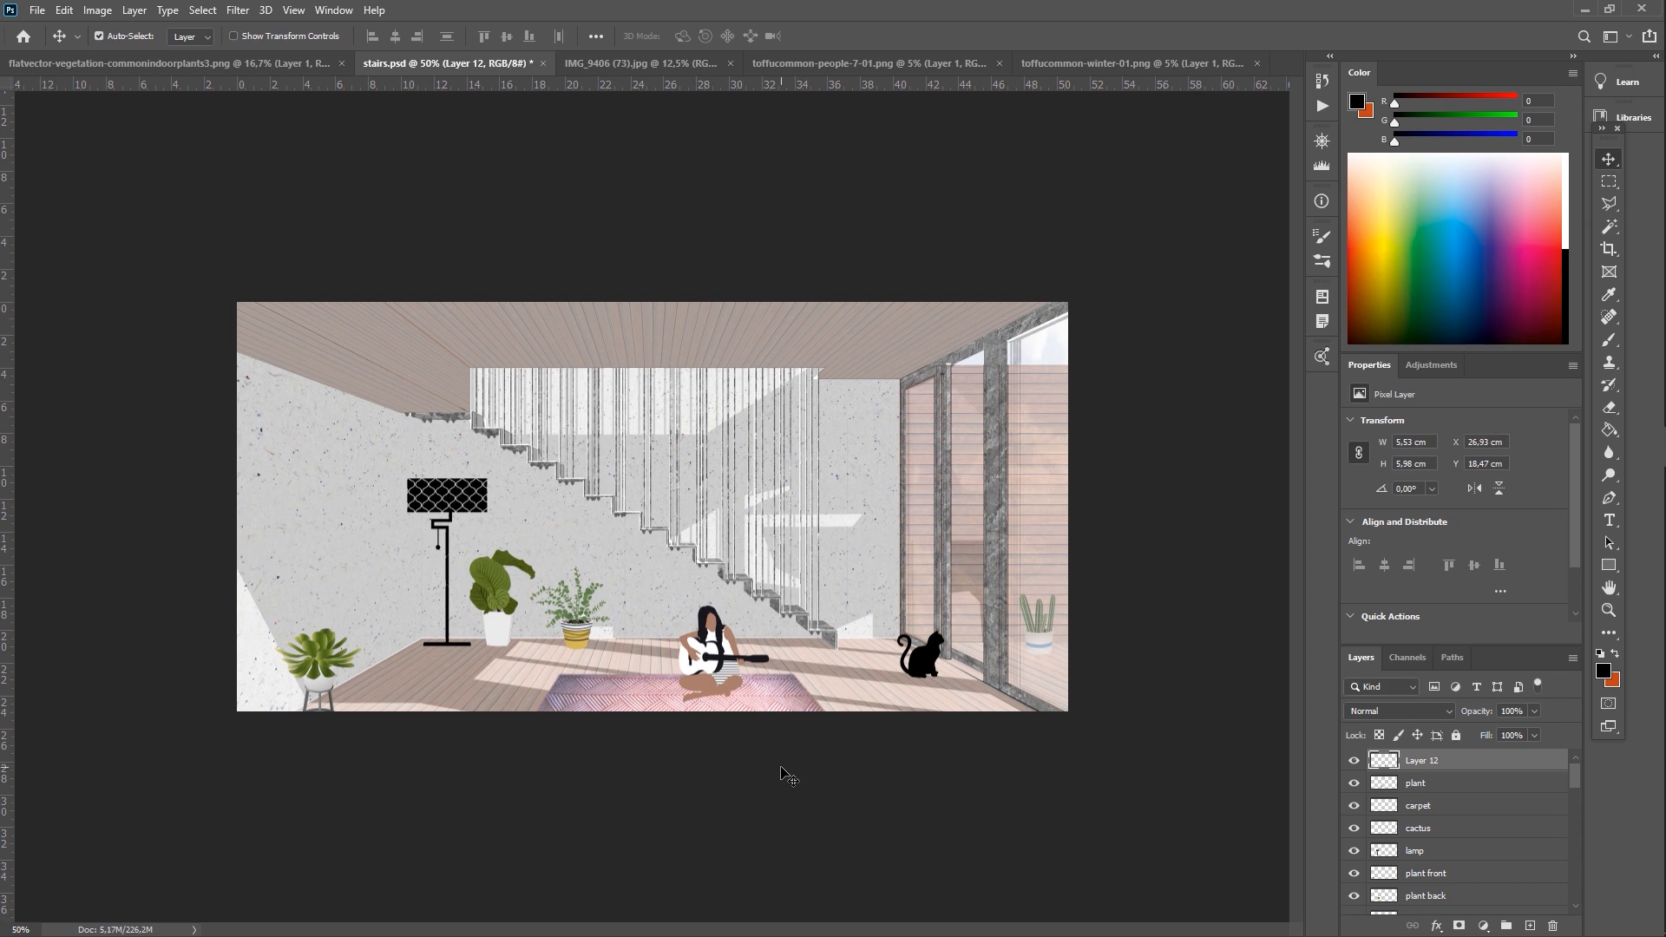
Enlarge the canvas of stairs.psd to 80 cm wide and 50 cm high.
{"action": "left_click", "coordinate": [97, 9]}
{"action": "left_click", "coordinate": [121, 141]}
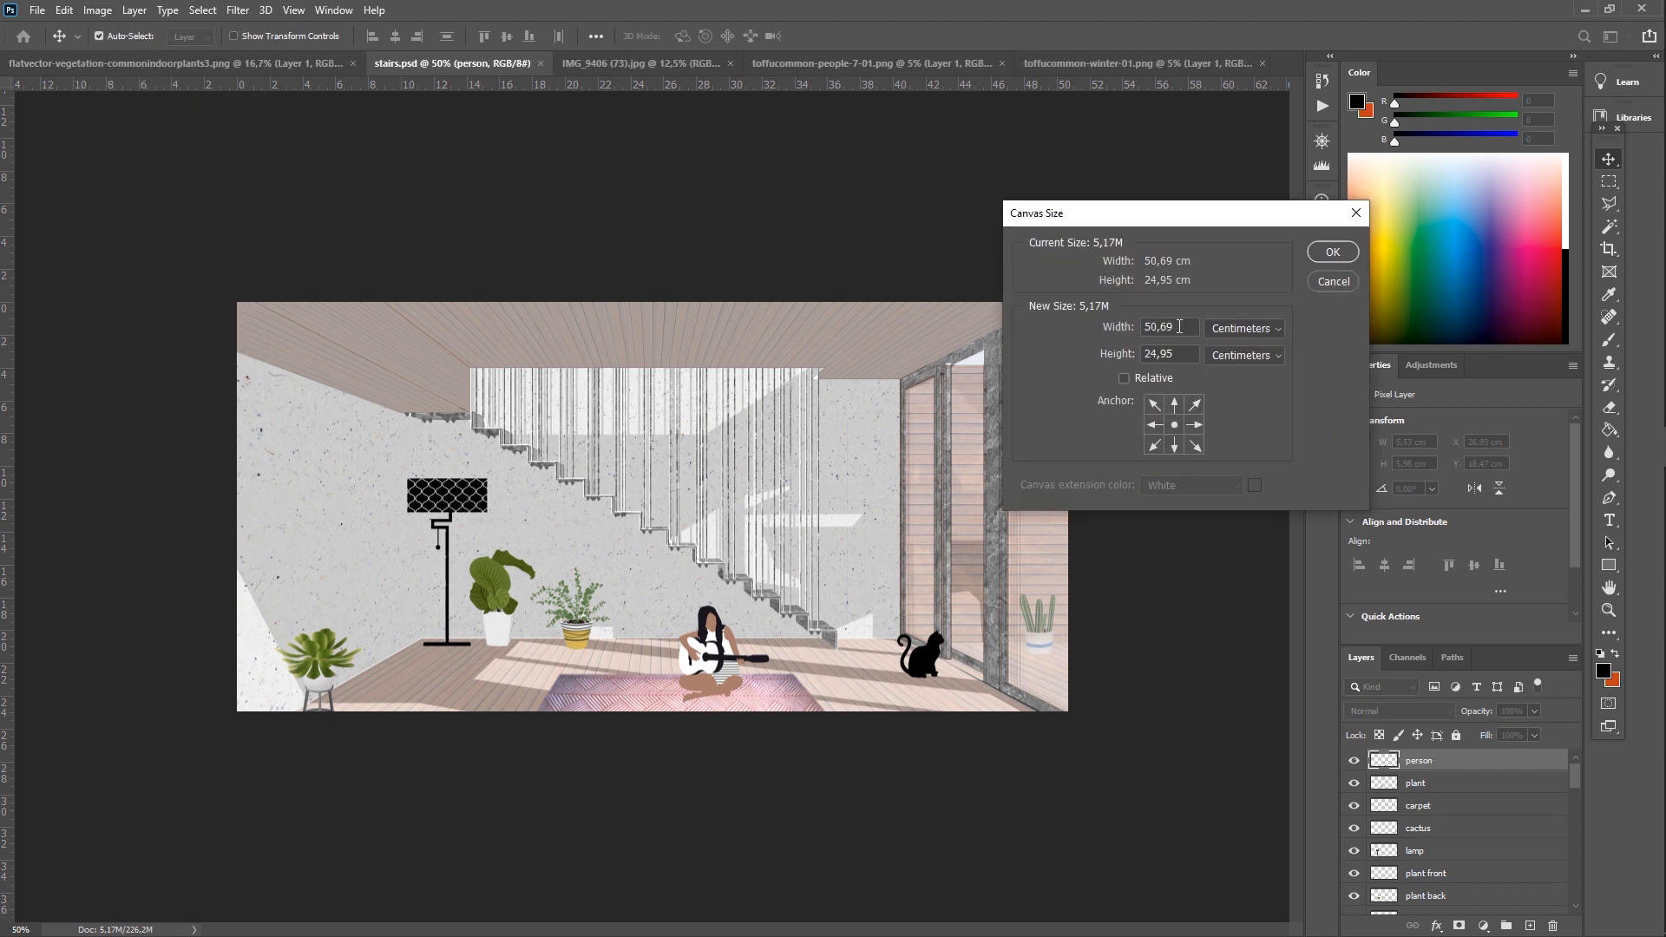
{"action": "type", "text": "80"}
{"action": "left_click", "coordinate": [1168, 350]}
{"action": "type", "text": "50"}
{"action": "left_click", "coordinate": [1320, 276]}
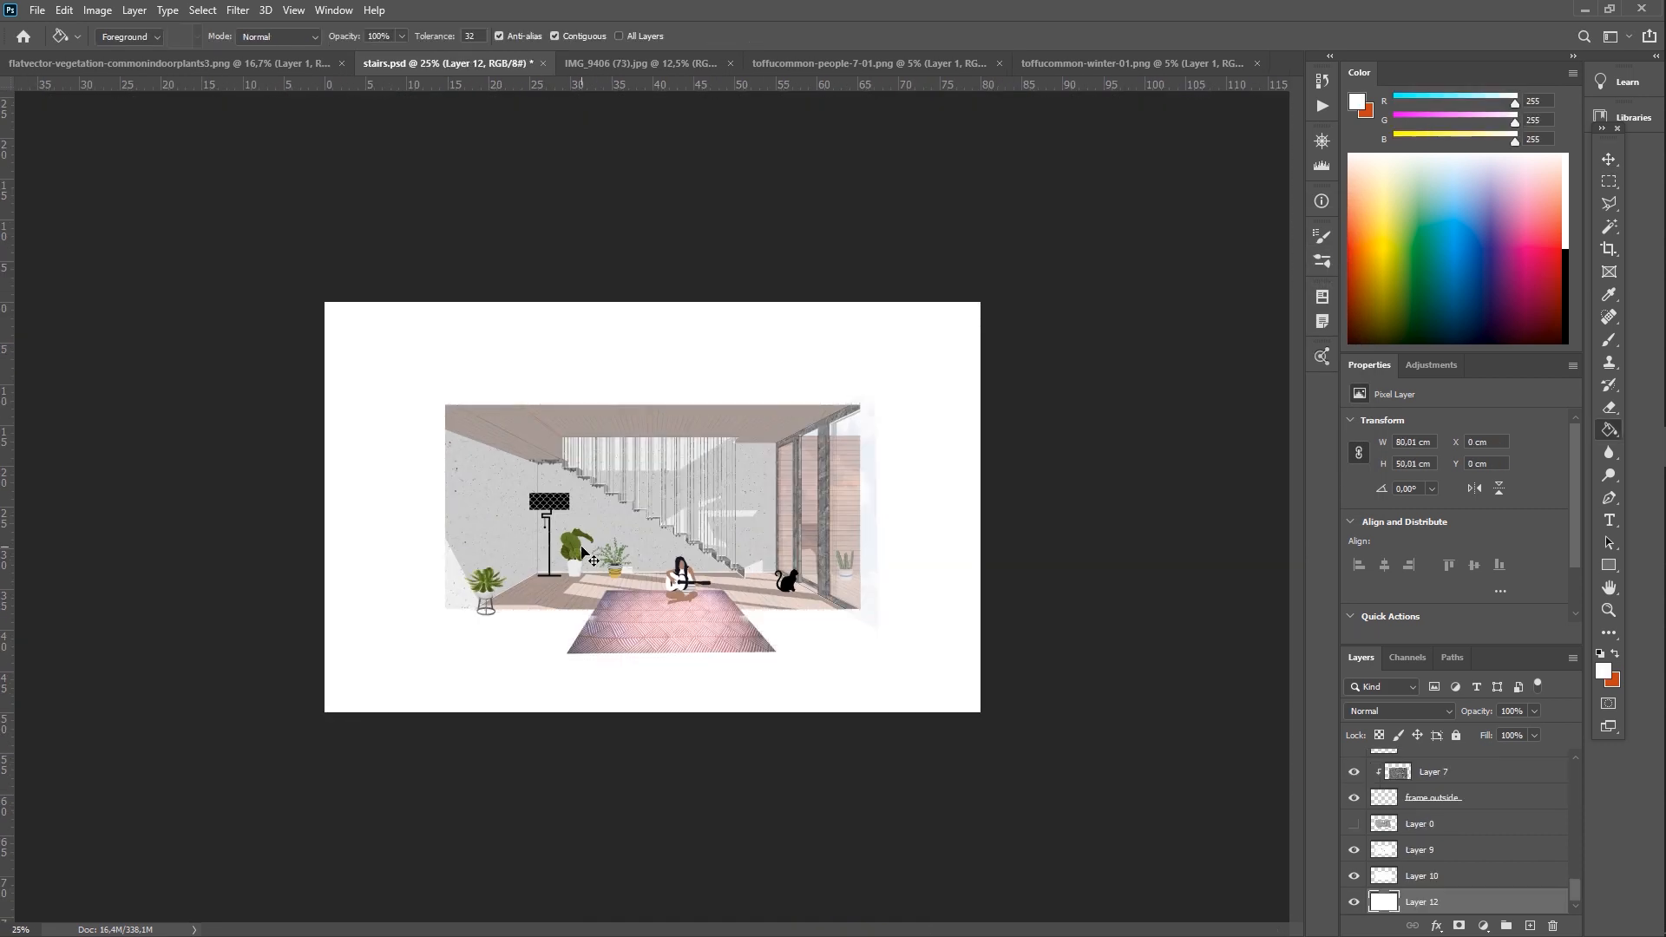
Clone the left wall's texture onto the stamp layer to fill the selected area's missing lower corner, and deselect.
{"action": "key", "text": "ctrl+plus"}
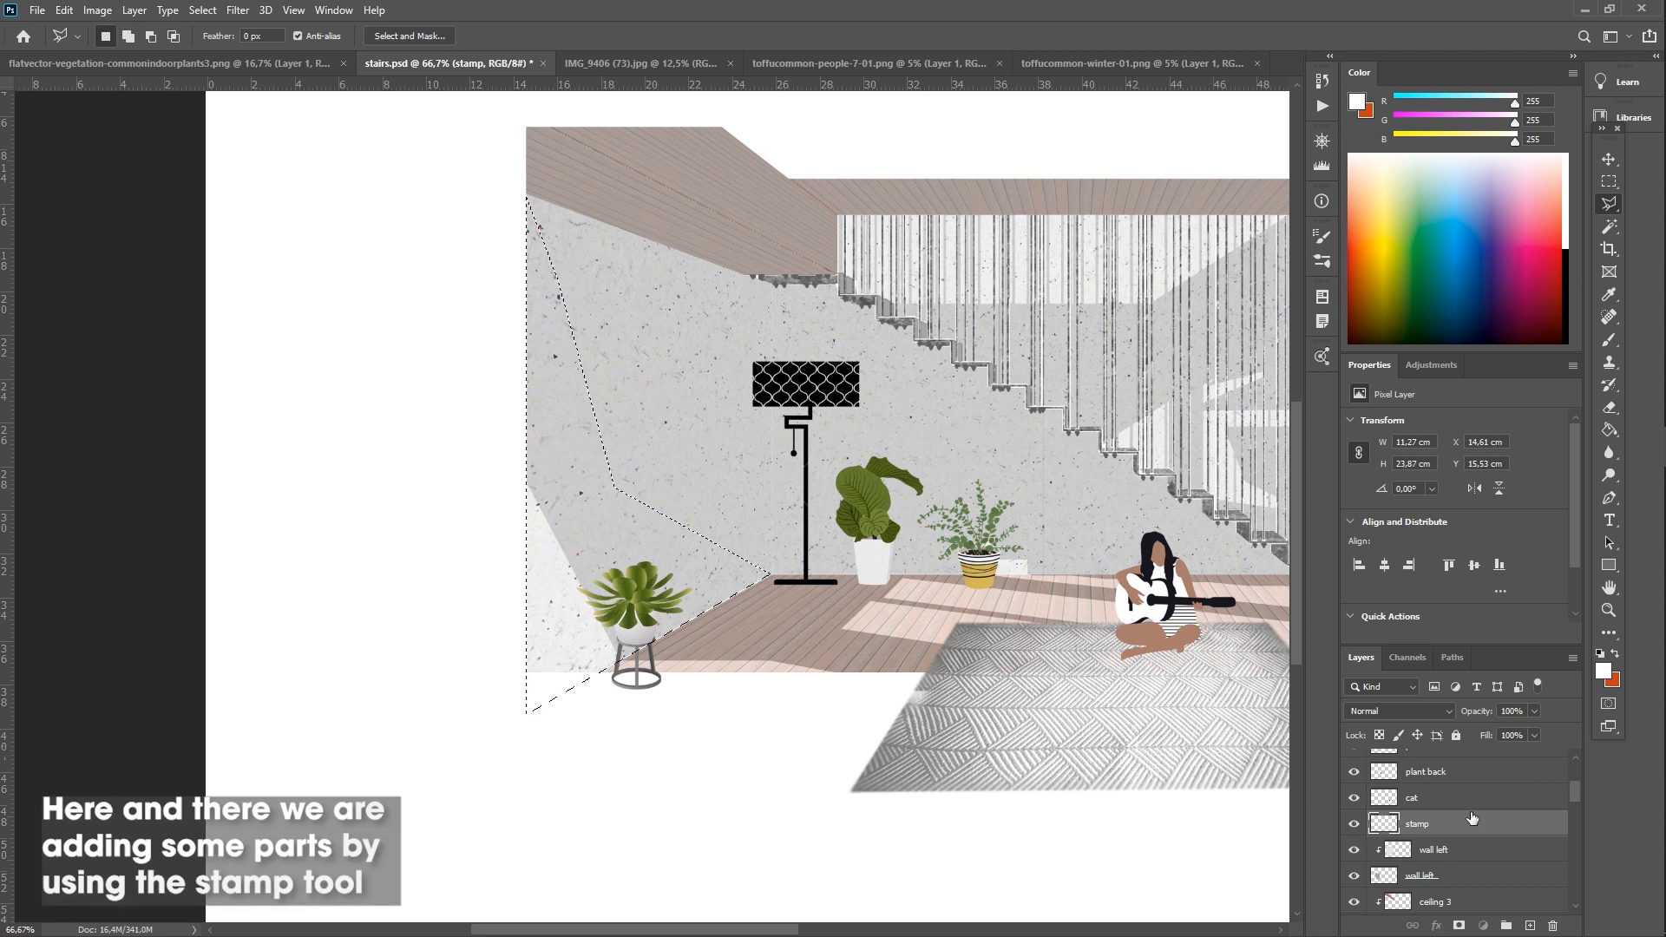
{"action": "left_click", "coordinate": [1446, 851]}
{"action": "left_click", "coordinate": [1609, 363]}
{"action": "left_click", "coordinate": [1420, 824]}
{"action": "mouse_move", "coordinate": [538, 692]}
{"action": "left_mouse_down"}
{"action": "mouse_move", "coordinate": [575, 679]}
{"action": "mouse_move", "coordinate": [526, 709]}
{"action": "mouse_move", "coordinate": [529, 684]}
{"action": "mouse_move", "coordinate": [565, 665]}
{"action": "mouse_move", "coordinate": [601, 682]}
{"action": "left_mouse_up"}
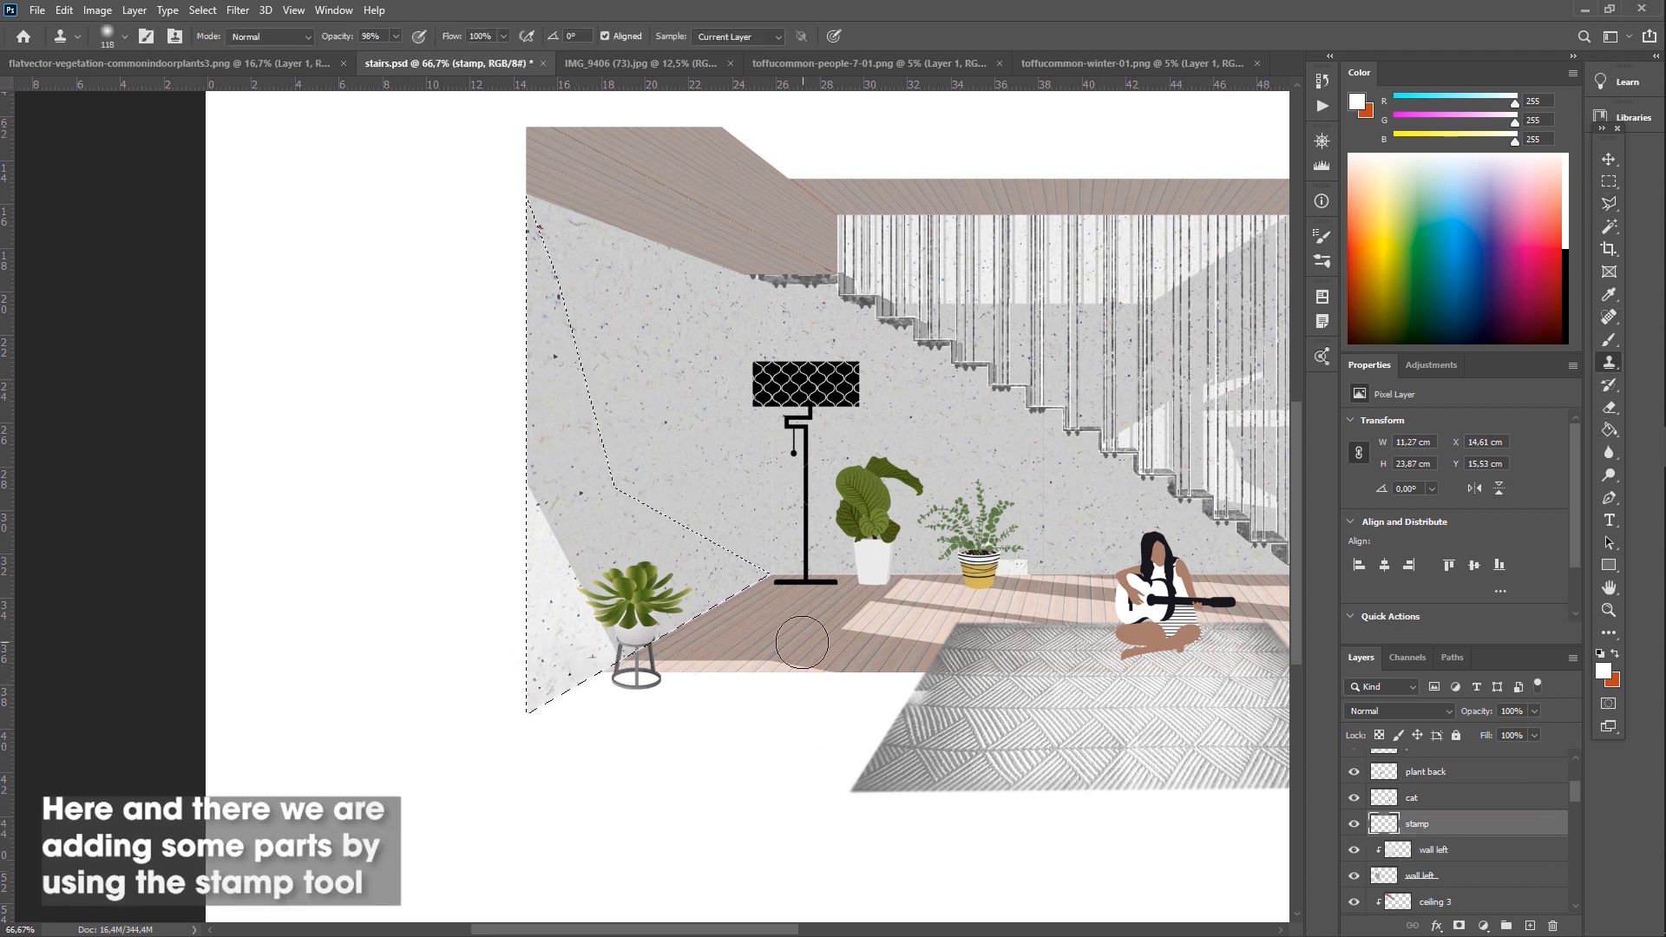
{"action": "left_click", "coordinate": [202, 9]}
{"action": "left_click", "coordinate": [213, 46]}
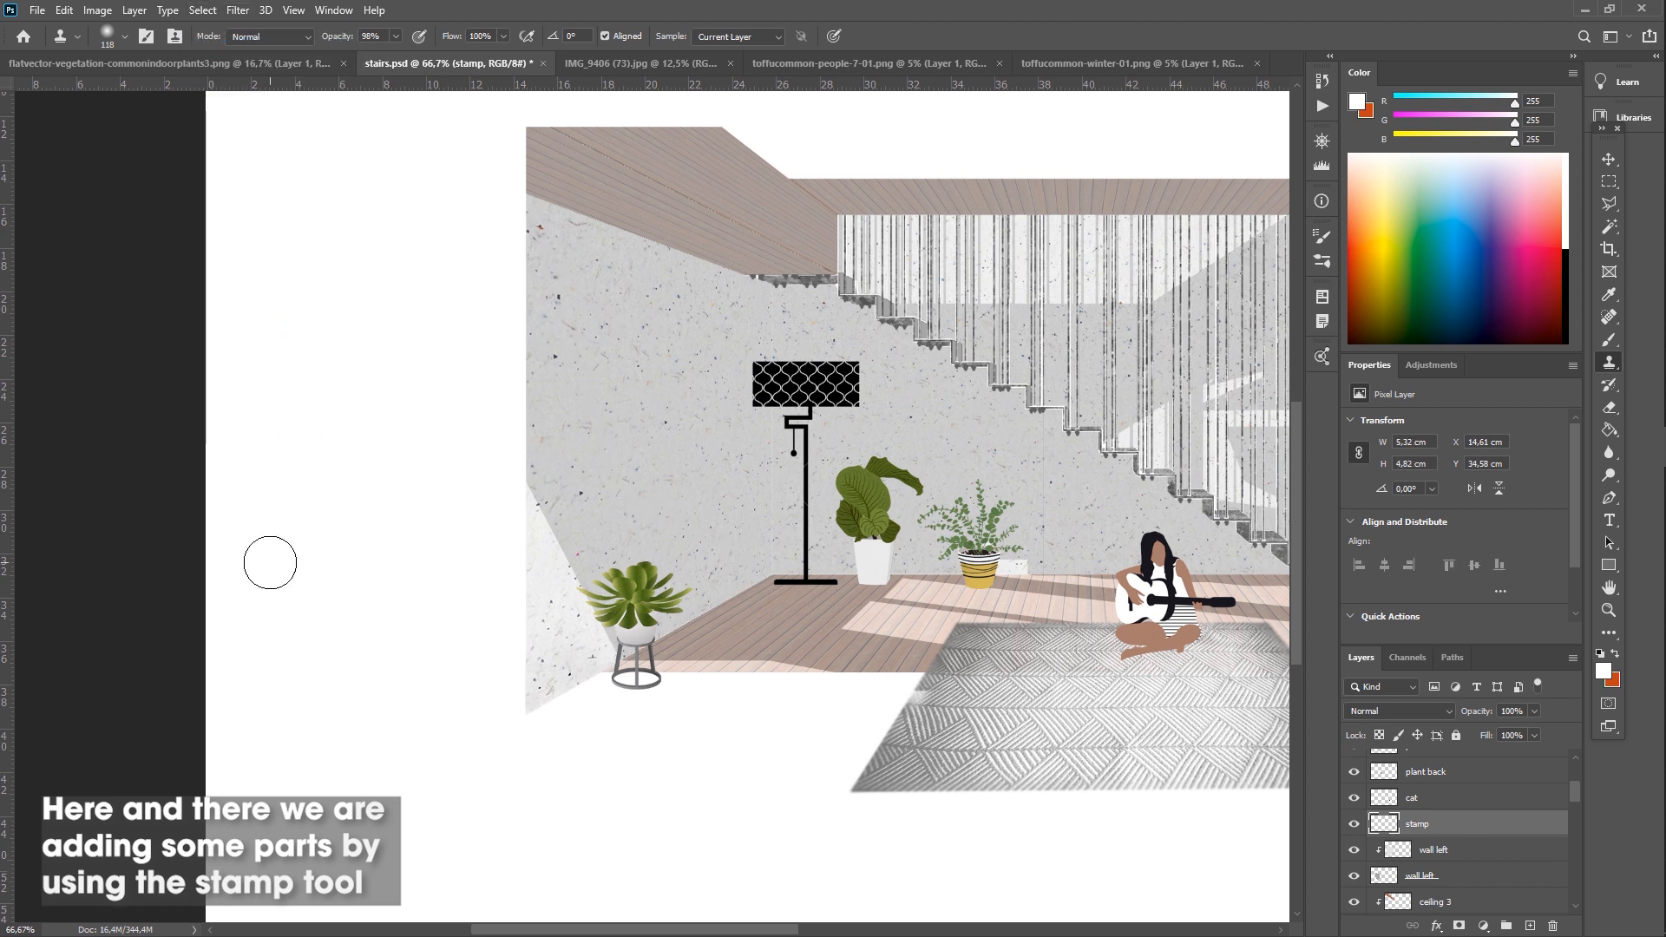
Make the wood floor layer active and outline the floor's front strip left of the carpet with the Polygonal Lasso.
{"action": "left_click", "coordinate": [1609, 158]}
{"action": "left_click", "coordinate": [764, 665]}
{"action": "scroll", "coordinate": [1466, 880], "scroll_direction": "down", "scroll_amount": 2}
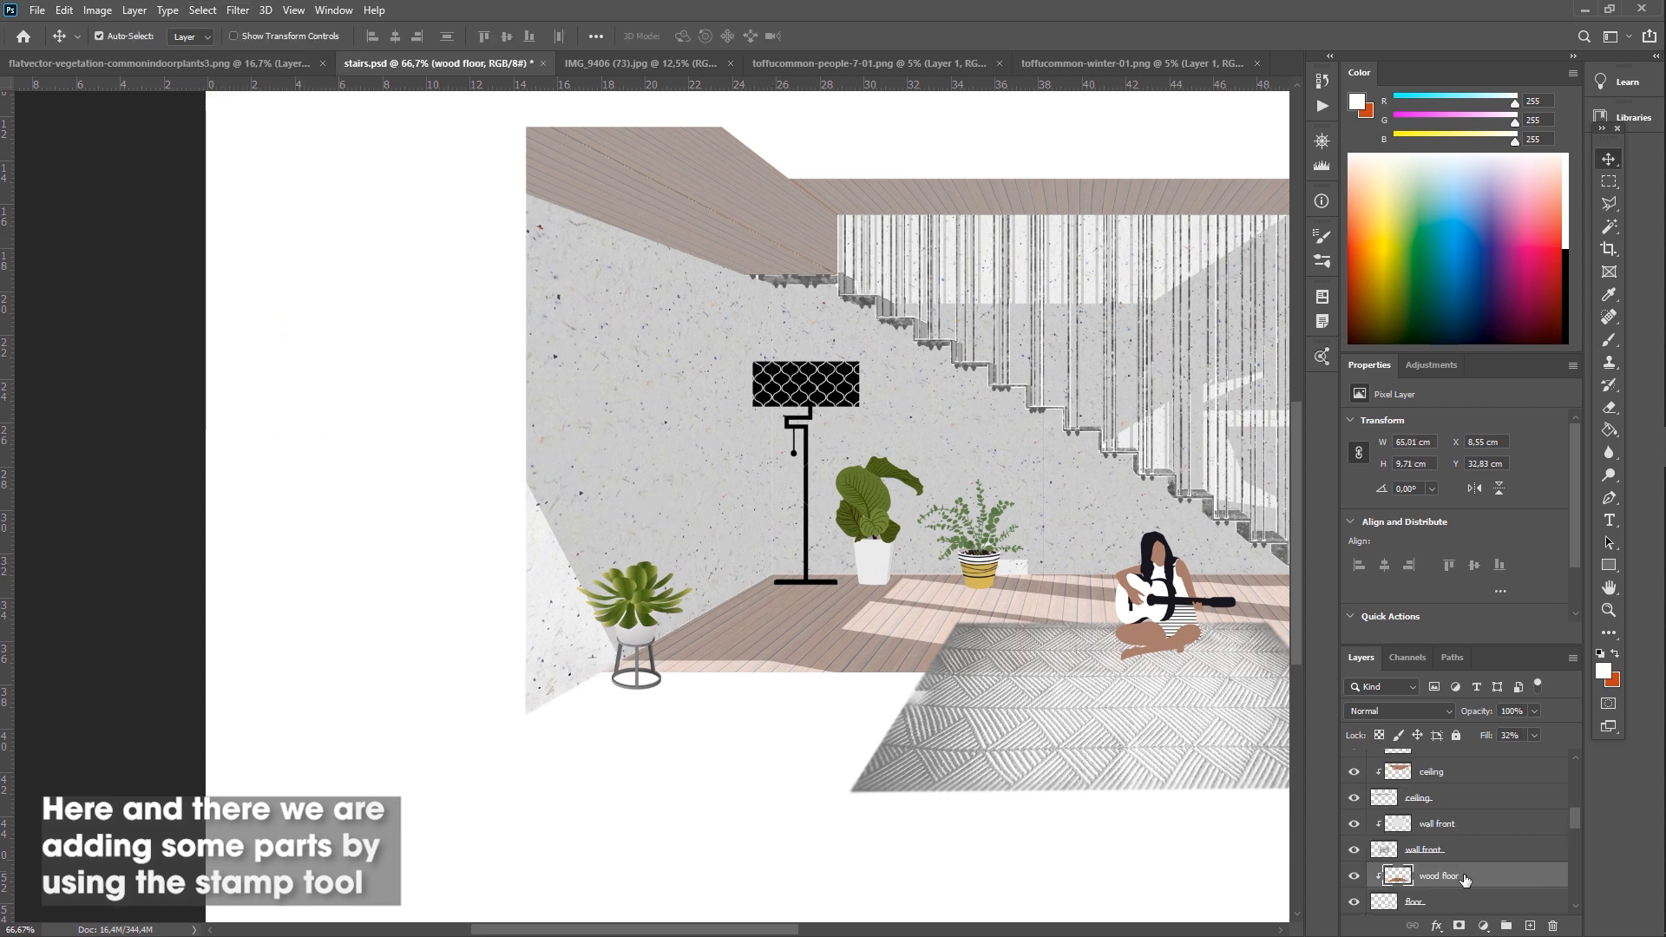
{"action": "left_click", "coordinate": [1613, 205]}
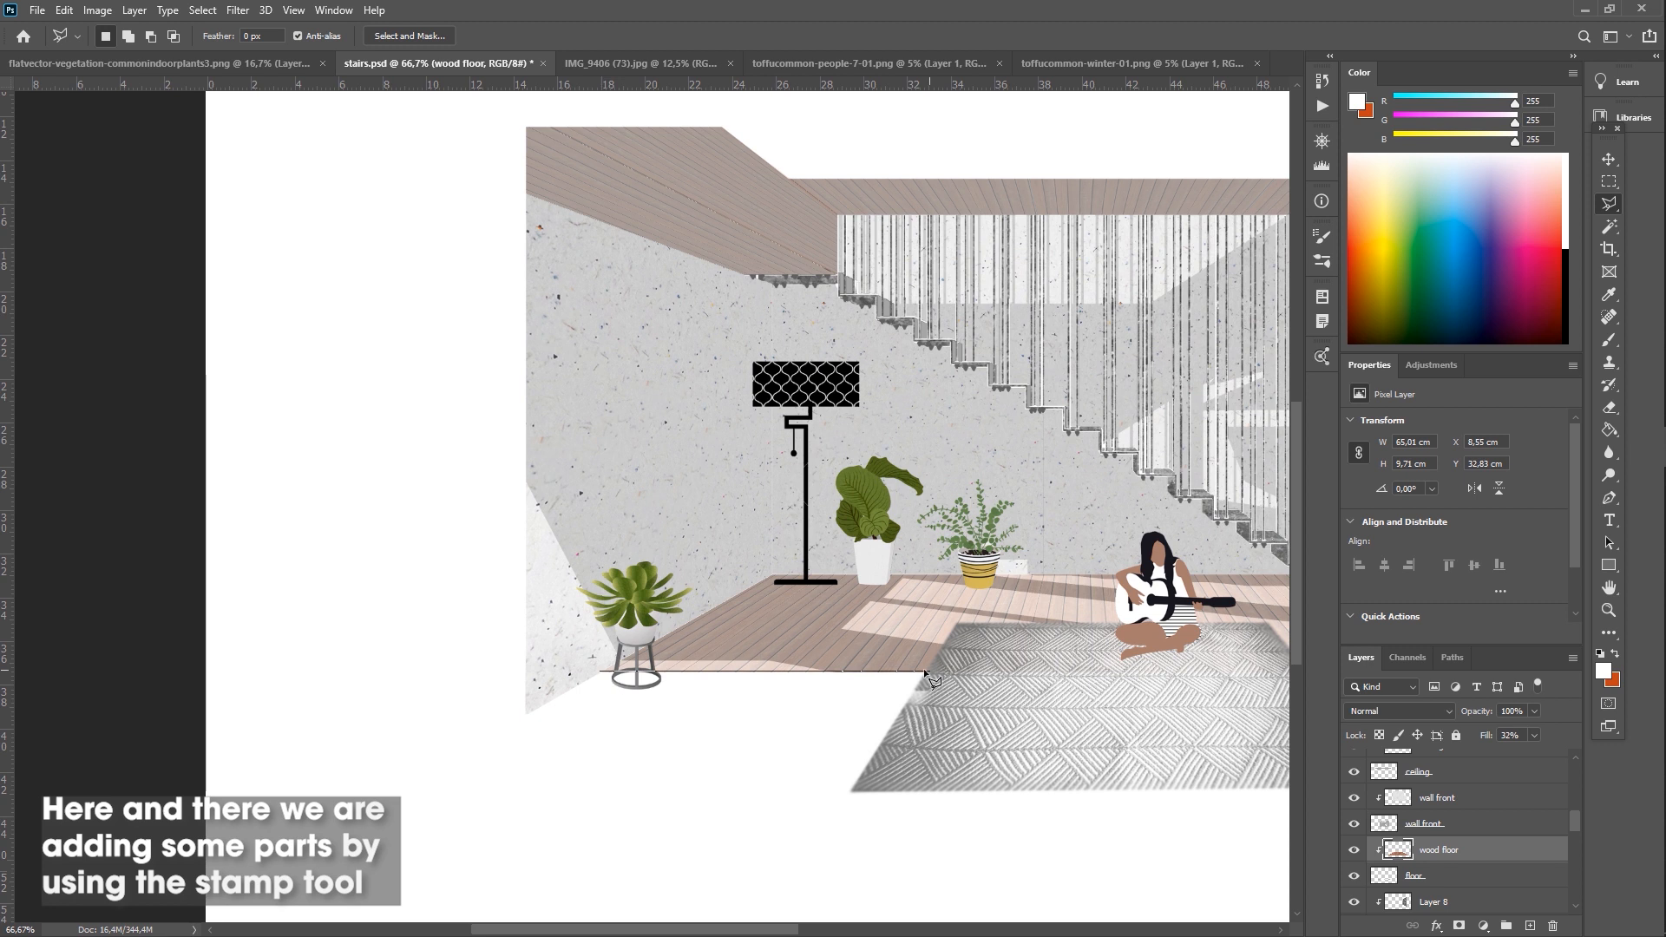
{"action": "left_click", "coordinate": [986, 623]}
{"action": "left_click", "coordinate": [682, 625]}
{"action": "left_click", "coordinate": [600, 671]}
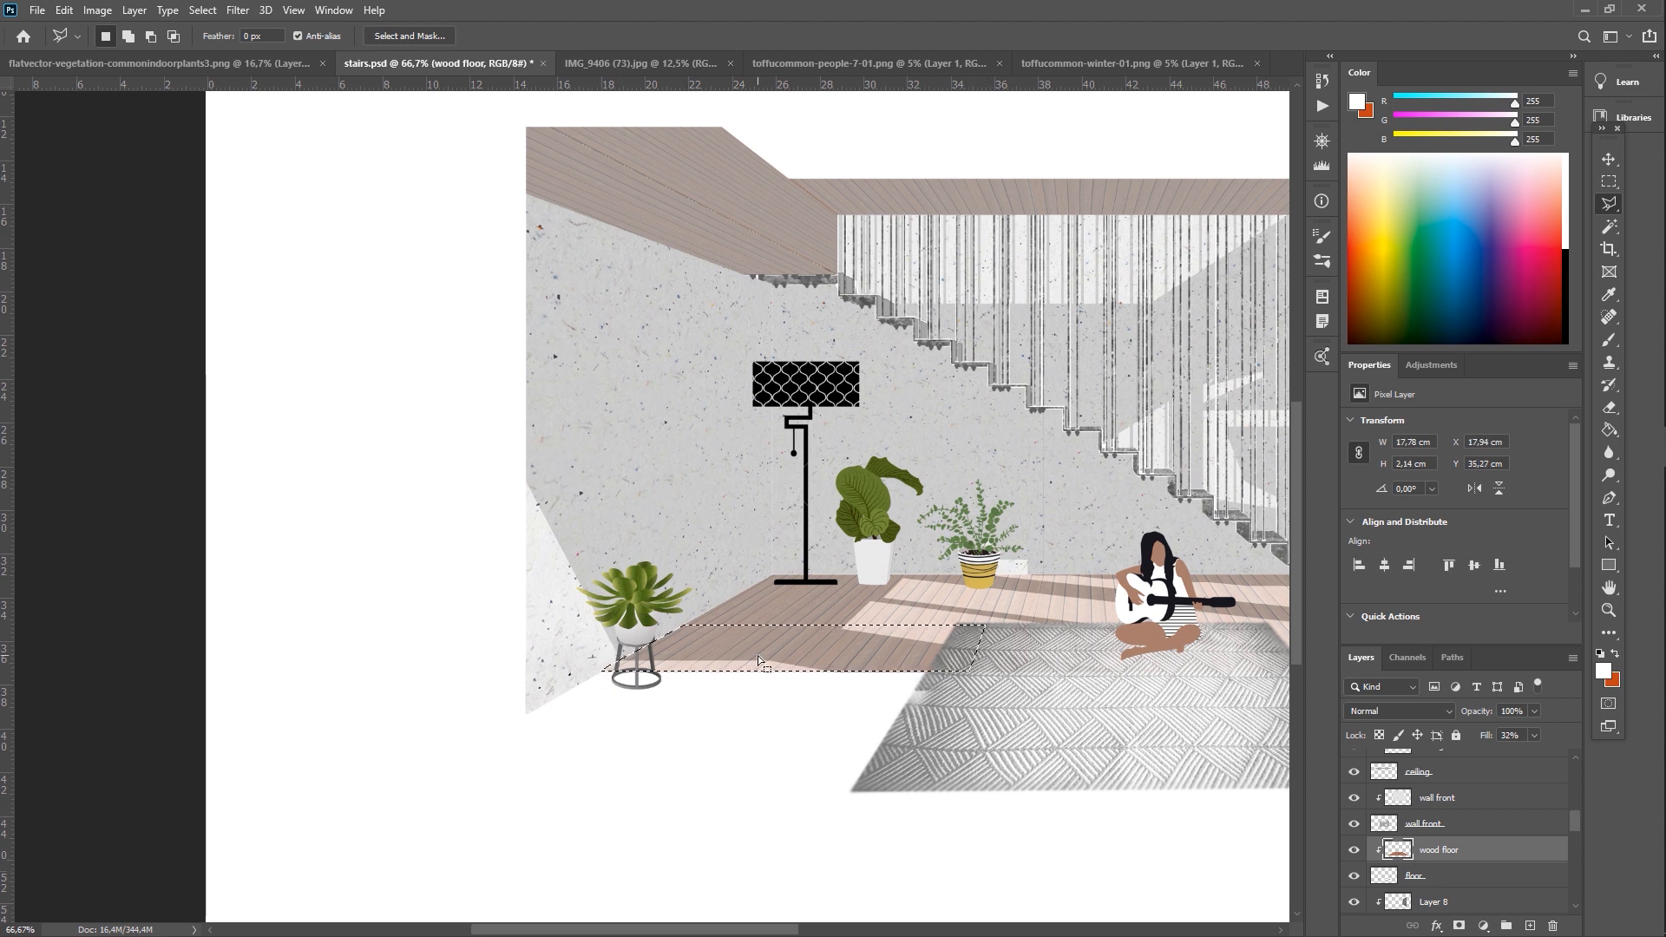
Put a copy of the selected floor strip on its own layer named wood copy above the wood floor layer.
{"action": "left_click", "coordinate": [1530, 925]}
{"action": "double_click", "coordinate": [1420, 849]}
{"action": "type", "text": "wood copy"}
{"action": "key", "text": "Return"}
{"action": "key", "text": "ctrl+BackSpace"}
Move the wood copy strip to extend the floor's front edge beside the carpet, and set its fill to 32%.
{"action": "key", "text": "v"}
{"action": "left_click_drag", "start_coordinate": [757, 651], "coordinate": [679, 698]}
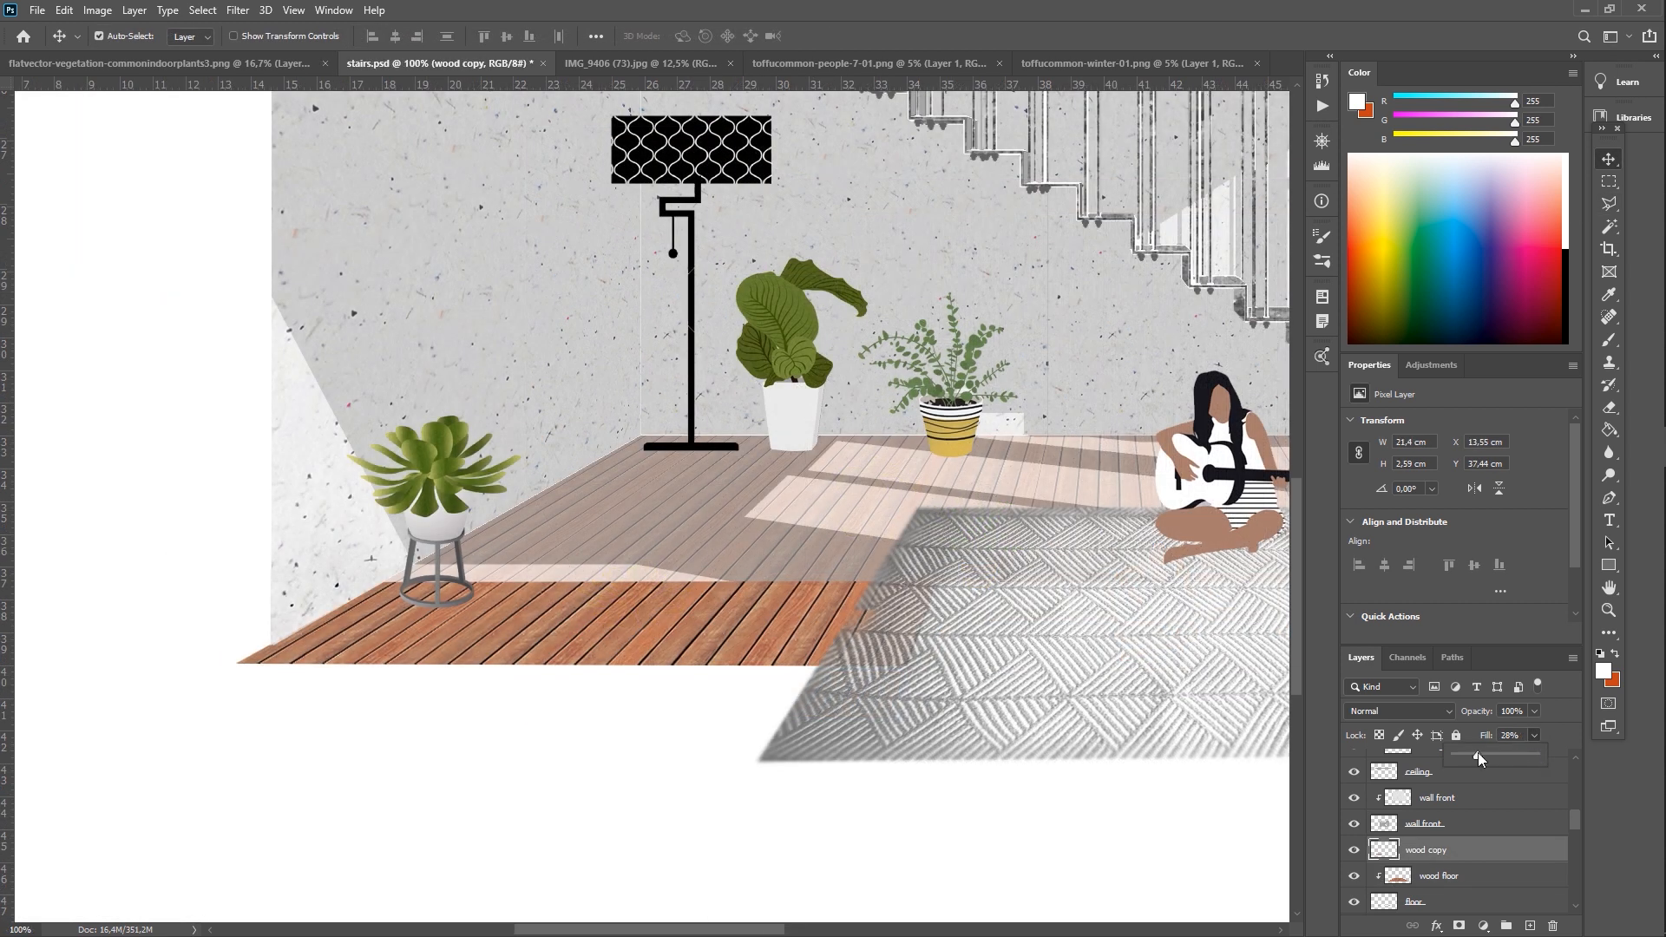
{"action": "left_click_drag", "start_coordinate": [1481, 752], "coordinate": [1484, 752]}
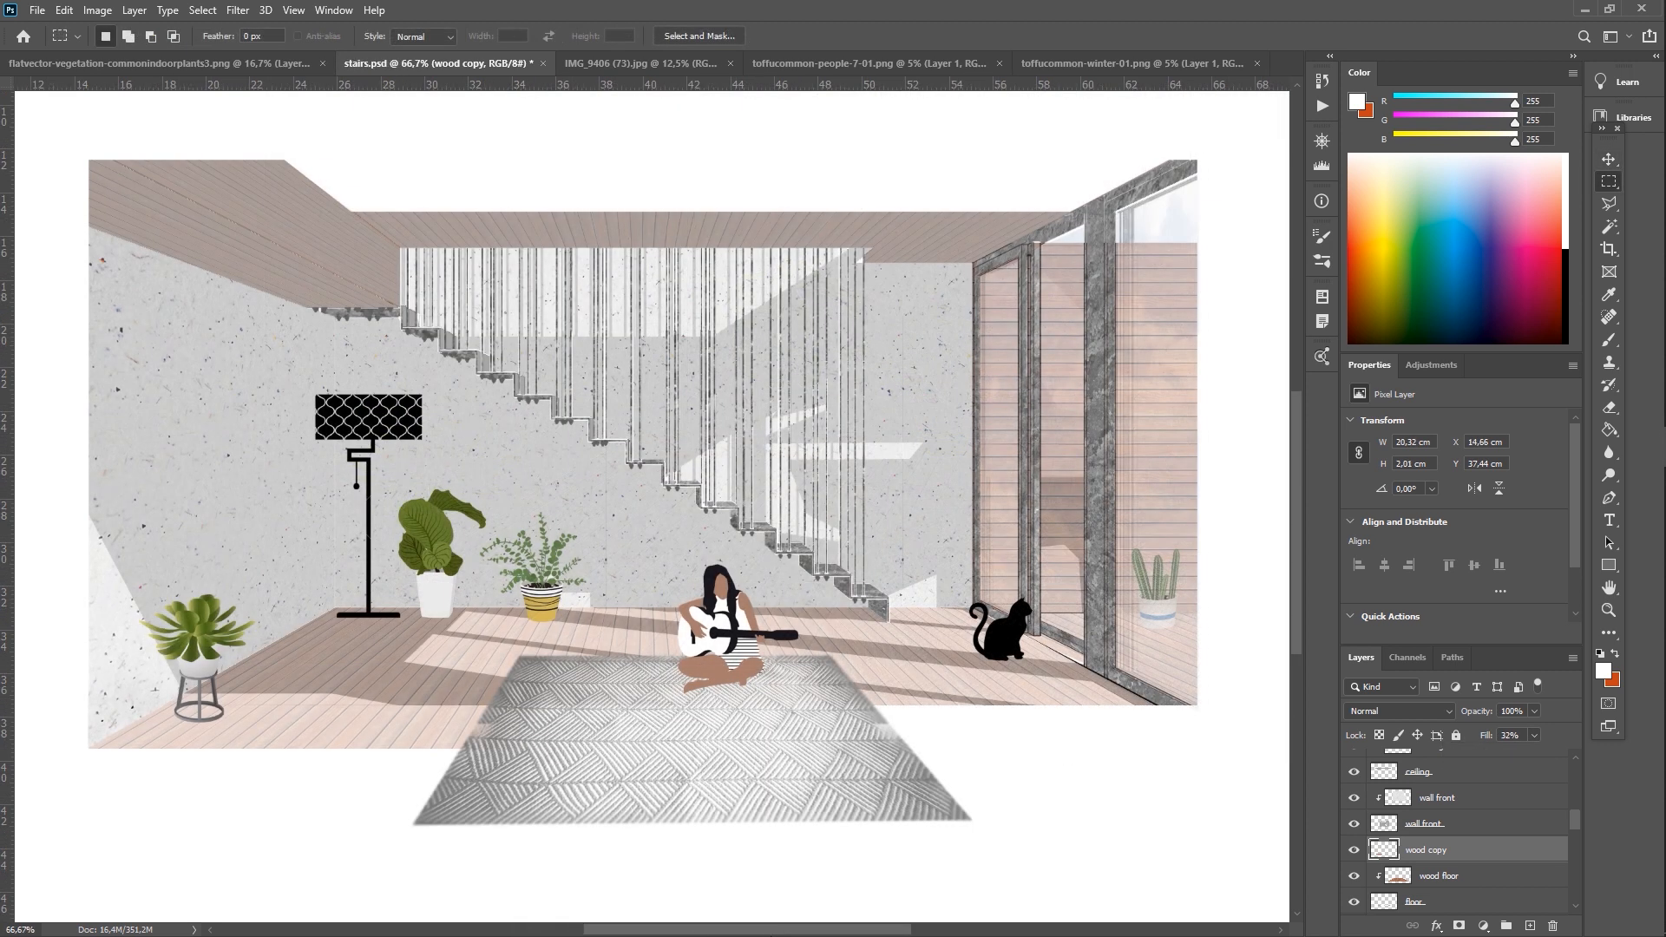
Outline the missing upper corner of the window frame at the room's outer edge with the Polygonal Lasso.
{"action": "left_click_drag", "start_coordinate": [748, 930], "coordinate": [785, 930]}
{"action": "scroll", "coordinate": [361, 399], "scroll_direction": "up", "scroll_amount": 1}
{"action": "scroll", "coordinate": [361, 399], "scroll_direction": "down", "scroll_amount": 1}
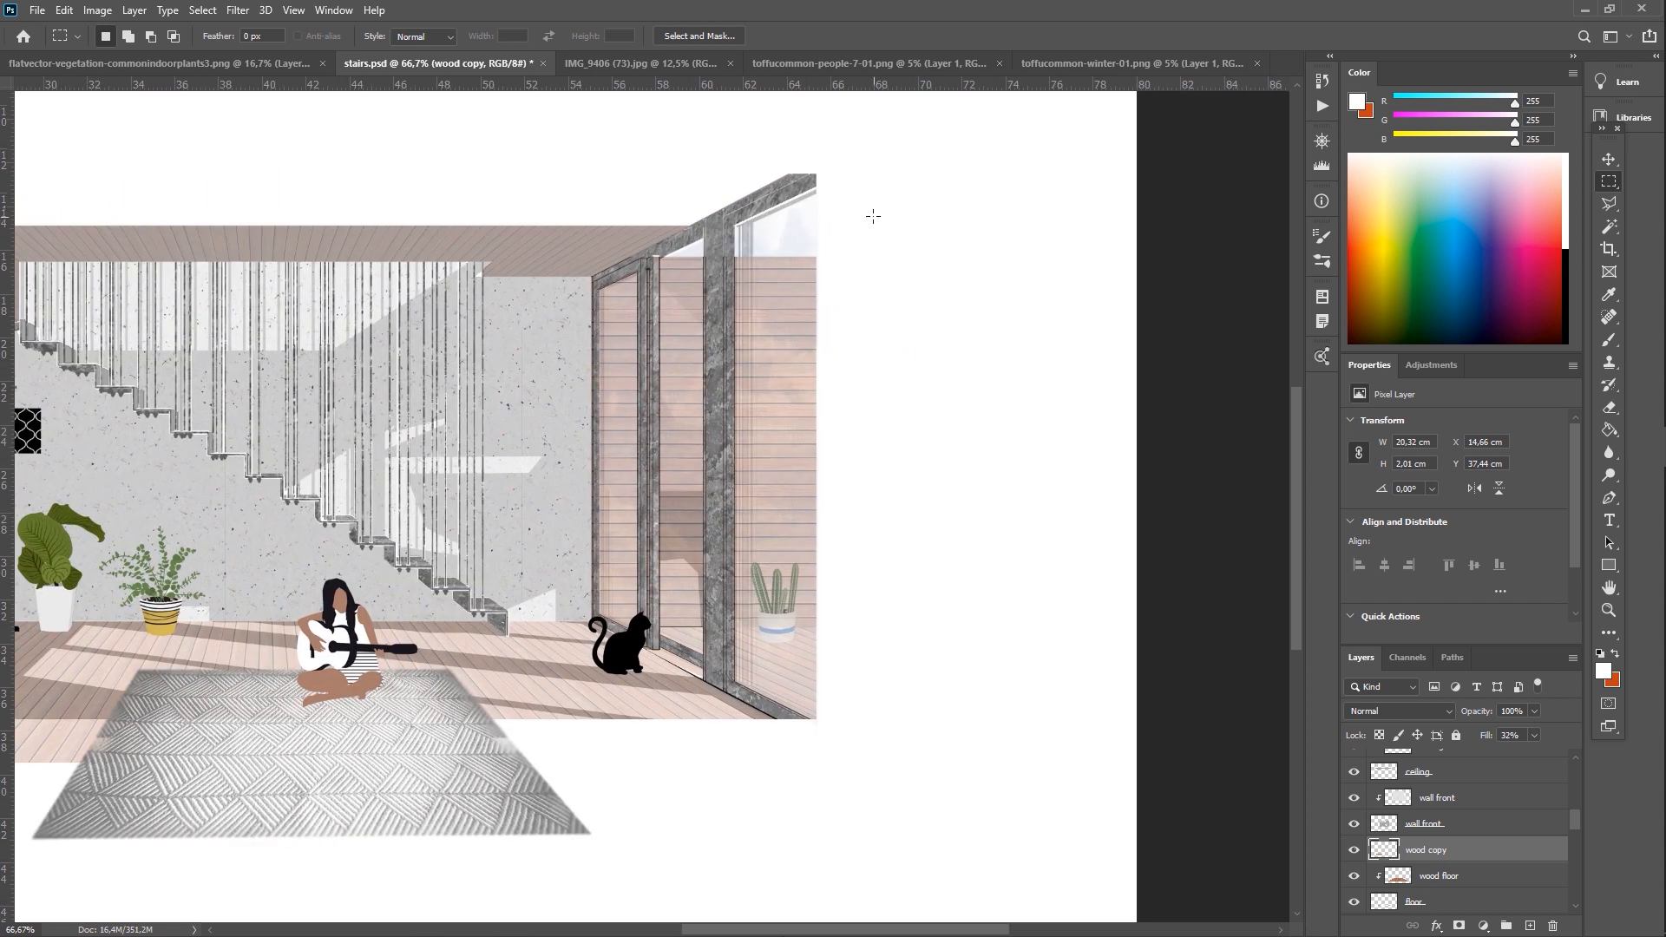
{"action": "left_click", "coordinate": [1610, 204]}
{"action": "key", "text": "ctrl+plus"}
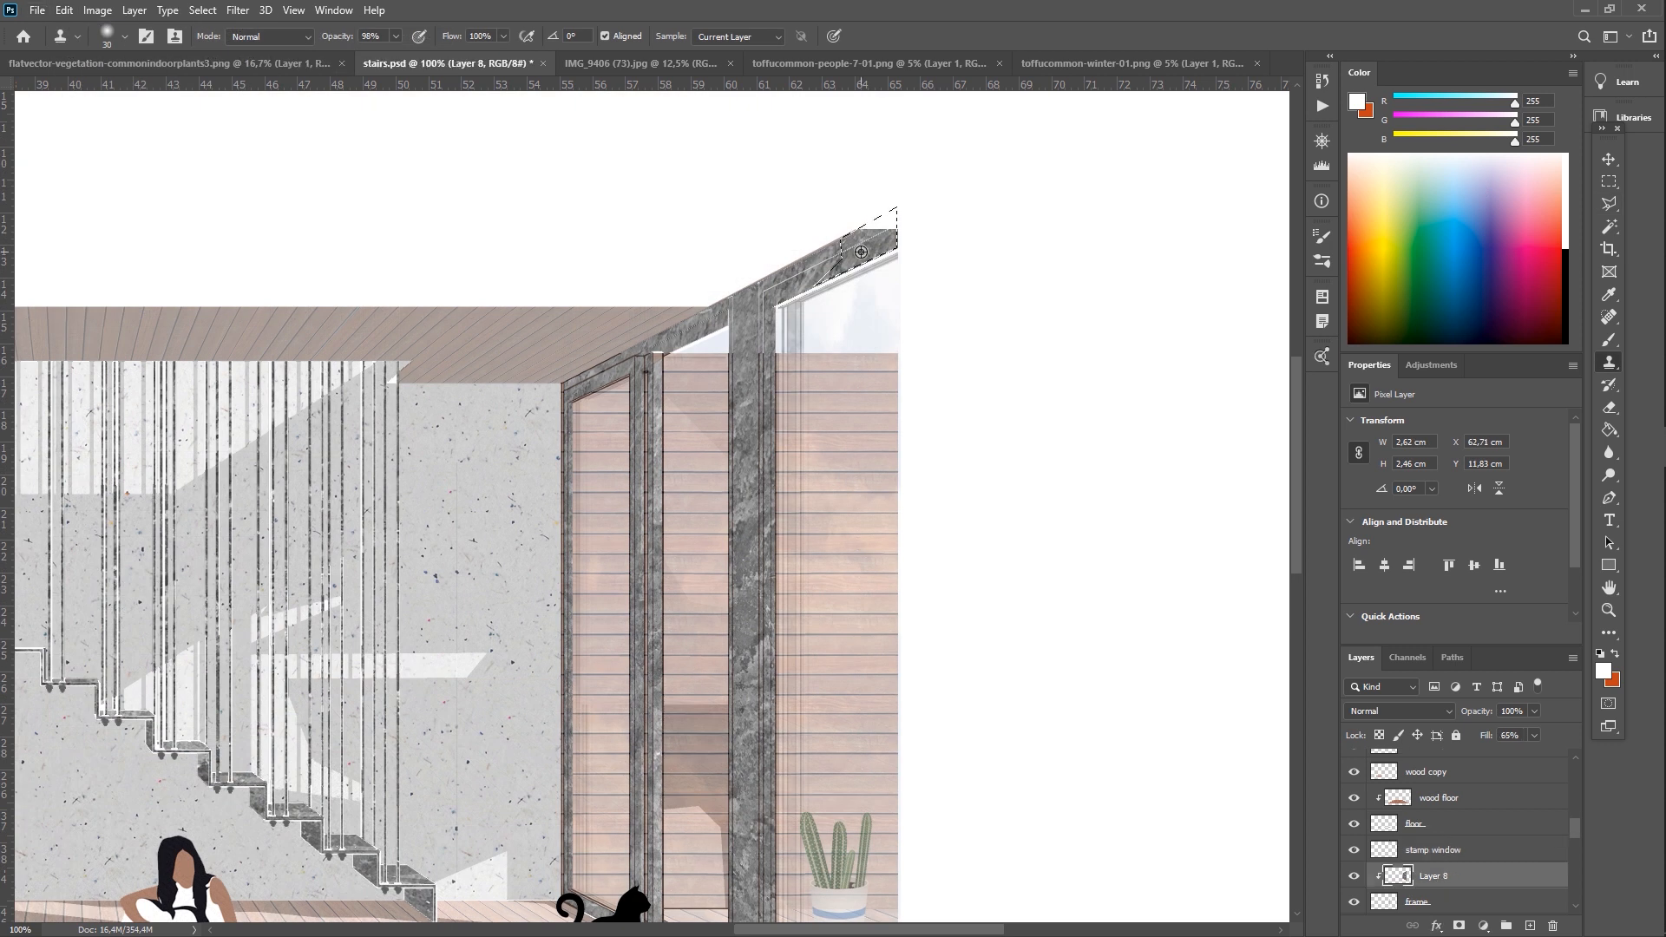
Clone the frame's dark stone texture into the selected corner on the stamp window layer, and deselect.
{"action": "left_click", "coordinate": [1440, 853]}
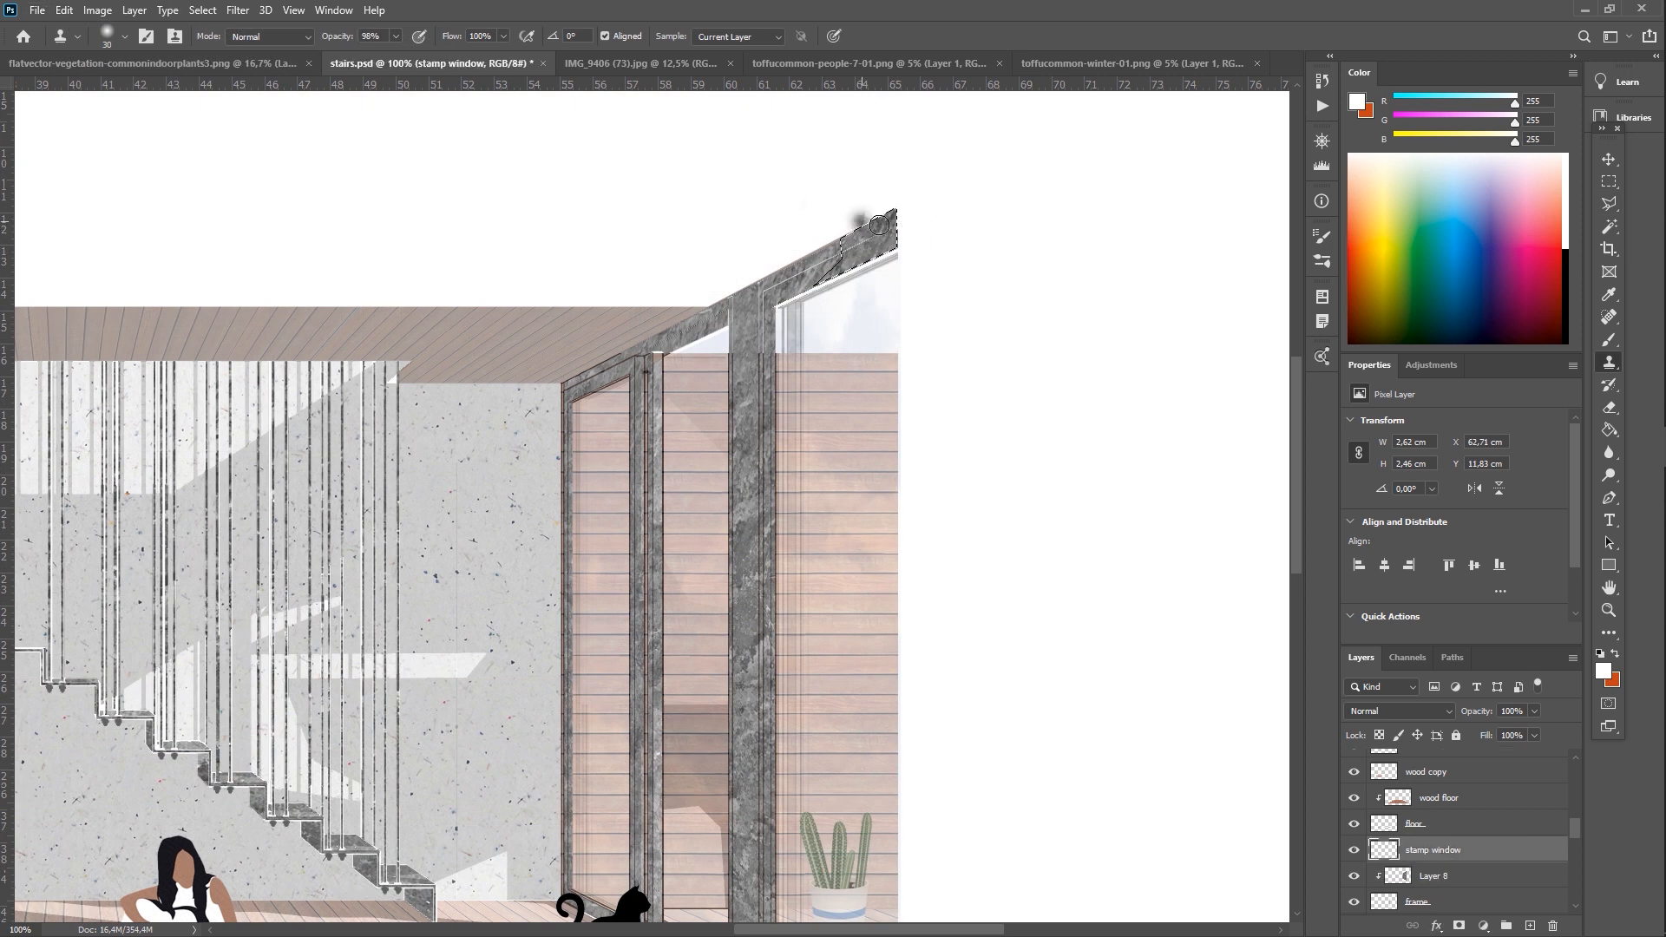
{"action": "left_click", "coordinate": [201, 12]}
{"action": "left_click", "coordinate": [224, 45]}
Extend the upper ceiling face outward on the ceiling stamp layer in RGB 167, 153, 147, and outline the lower face's extension with the Polygonal Lasso.
{"action": "key", "text": "ctrl+minus"}
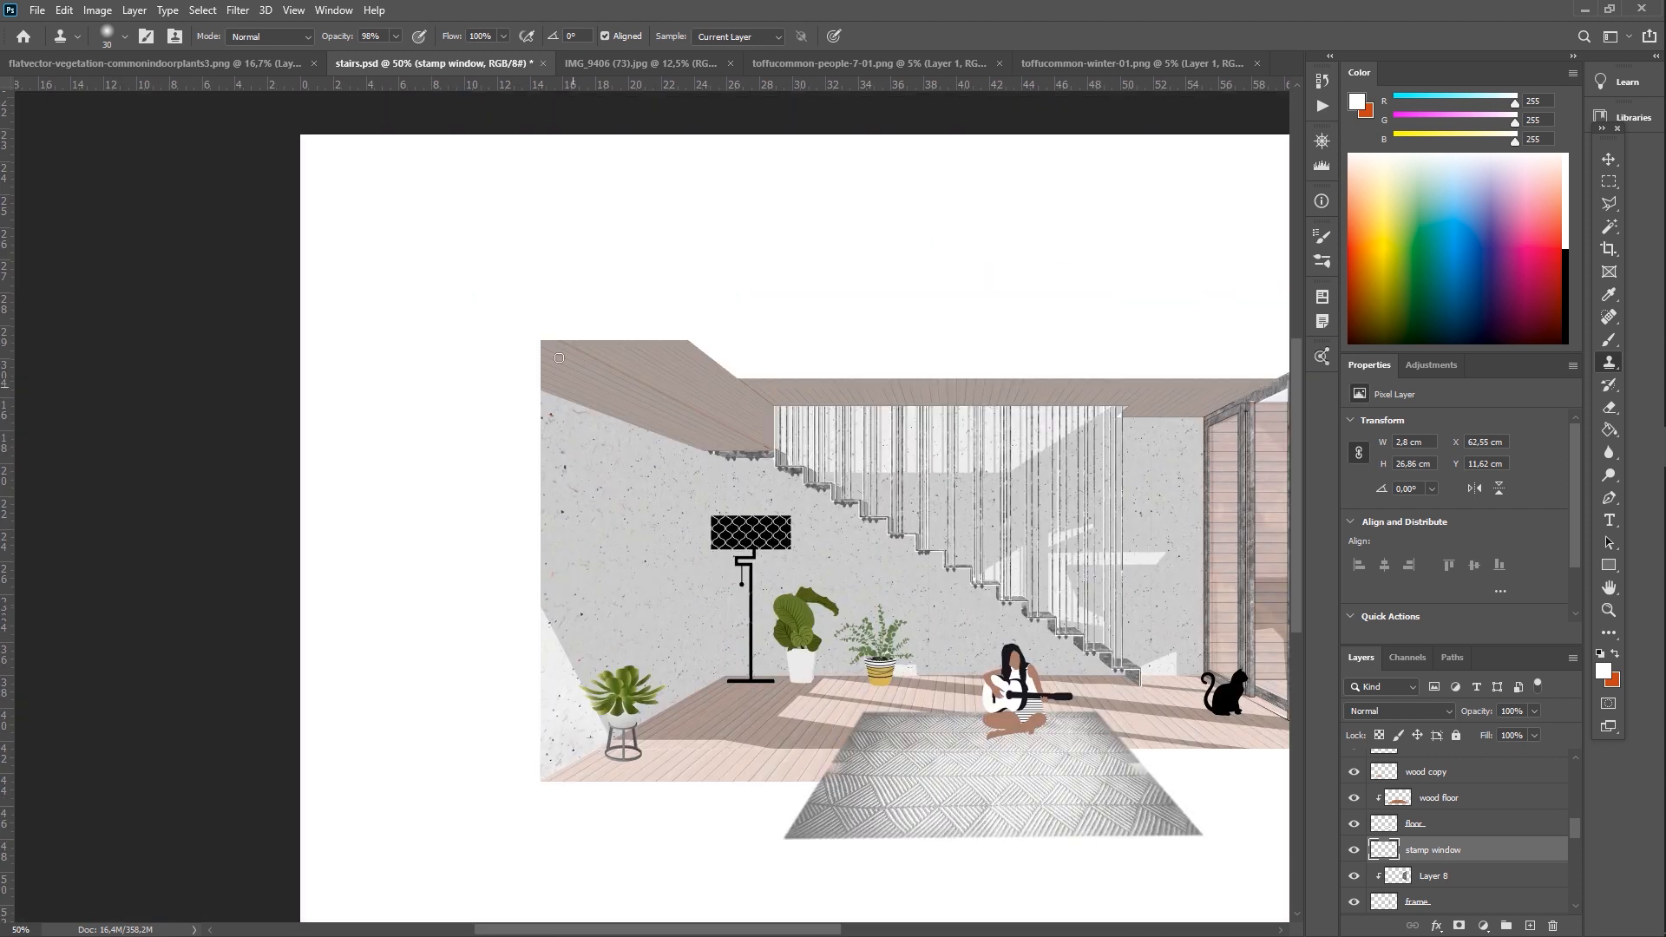
{"action": "key", "text": "ctrl+plus"}
{"action": "left_click", "coordinate": [1608, 205]}
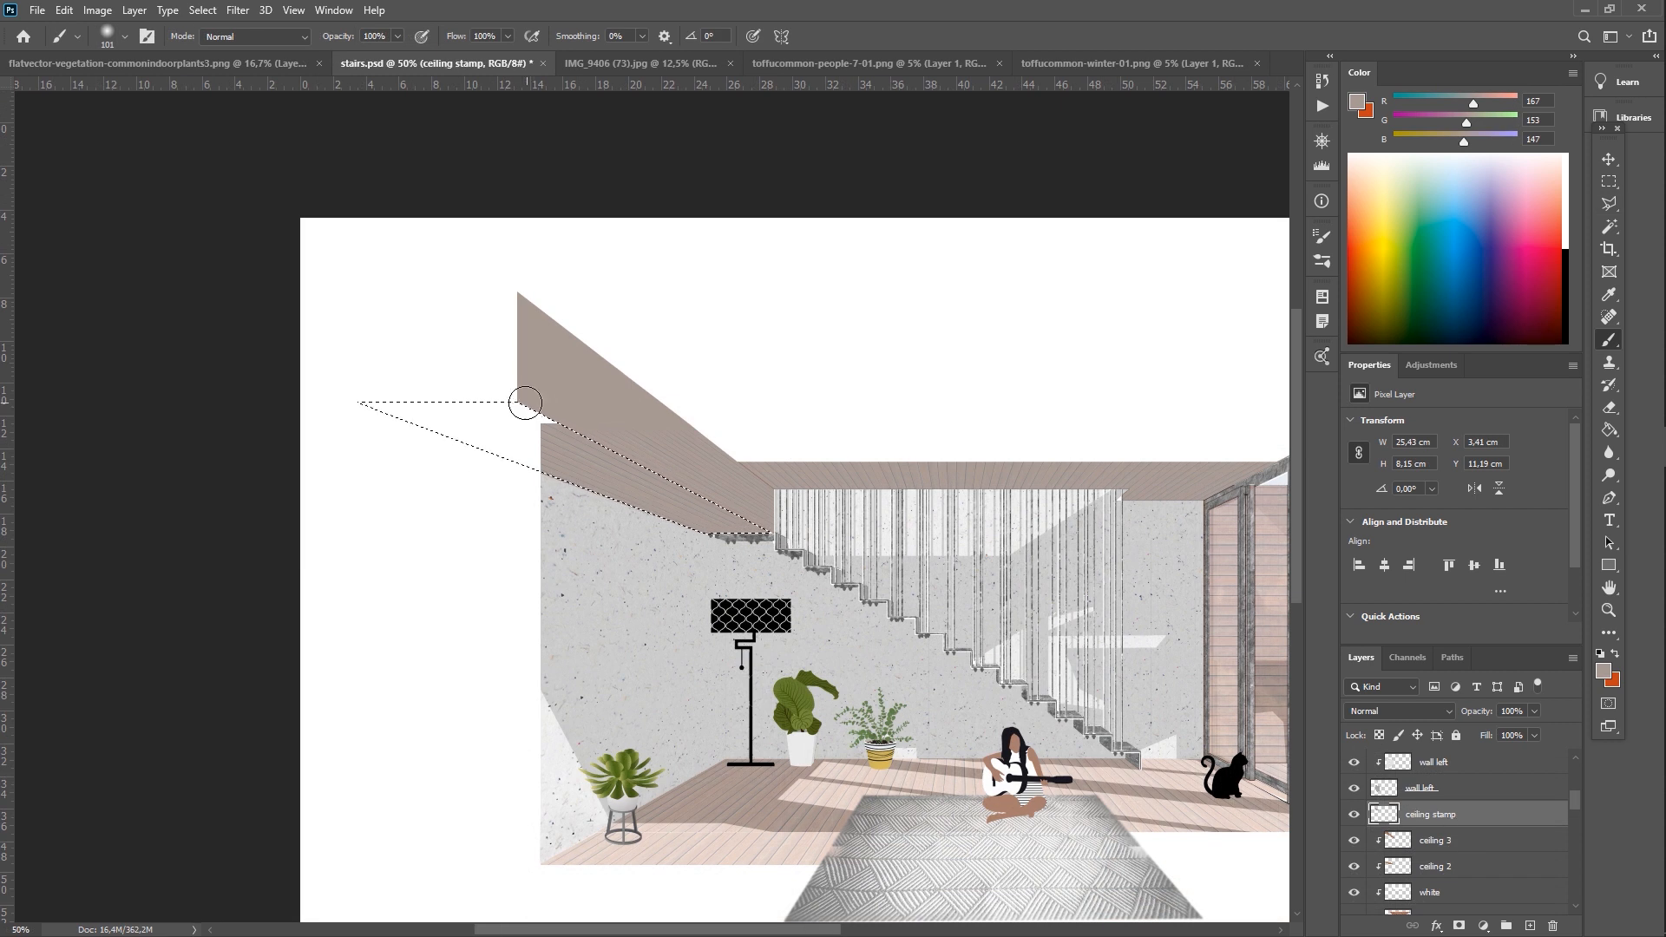
Brush the selected lower ceiling extension with the same beige on the ceiling stamp layer, and deselect.
{"action": "mouse_move", "coordinate": [525, 402]}
{"action": "left_mouse_down"}
{"action": "mouse_move", "coordinate": [427, 431]}
{"action": "mouse_move", "coordinate": [486, 443]}
{"action": "mouse_move", "coordinate": [372, 424]}
{"action": "mouse_move", "coordinate": [524, 439]}
{"action": "mouse_move", "coordinate": [530, 464]}
{"action": "mouse_move", "coordinate": [526, 409]}
{"action": "left_mouse_up"}
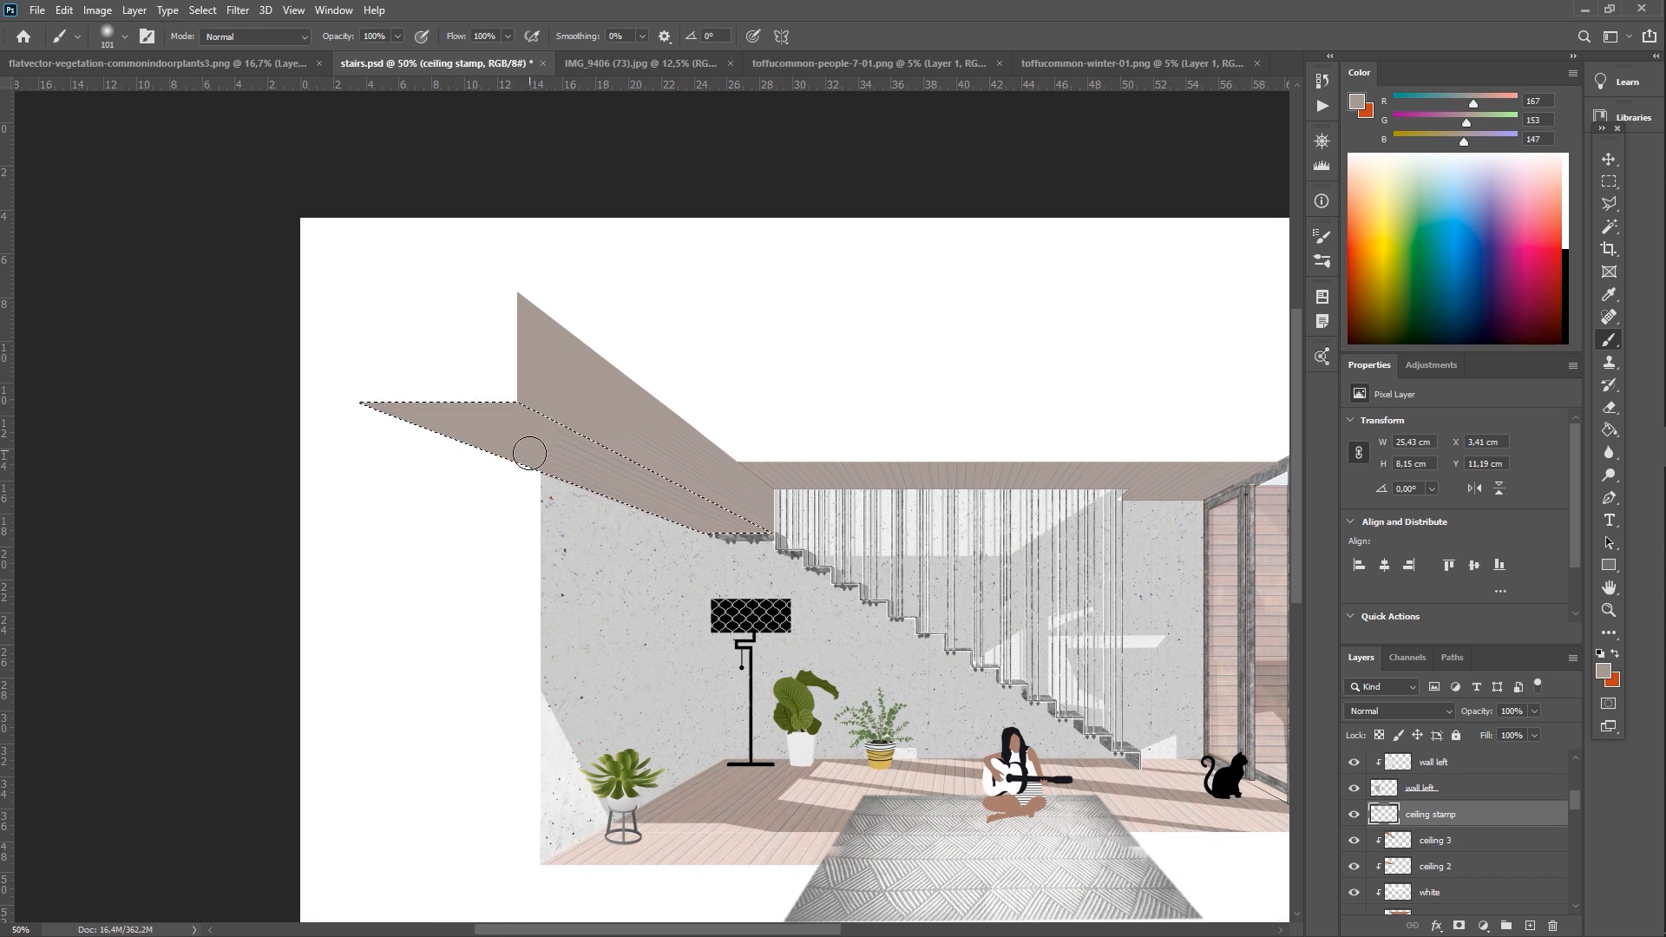
{"action": "key", "text": "ctrl+minus"}
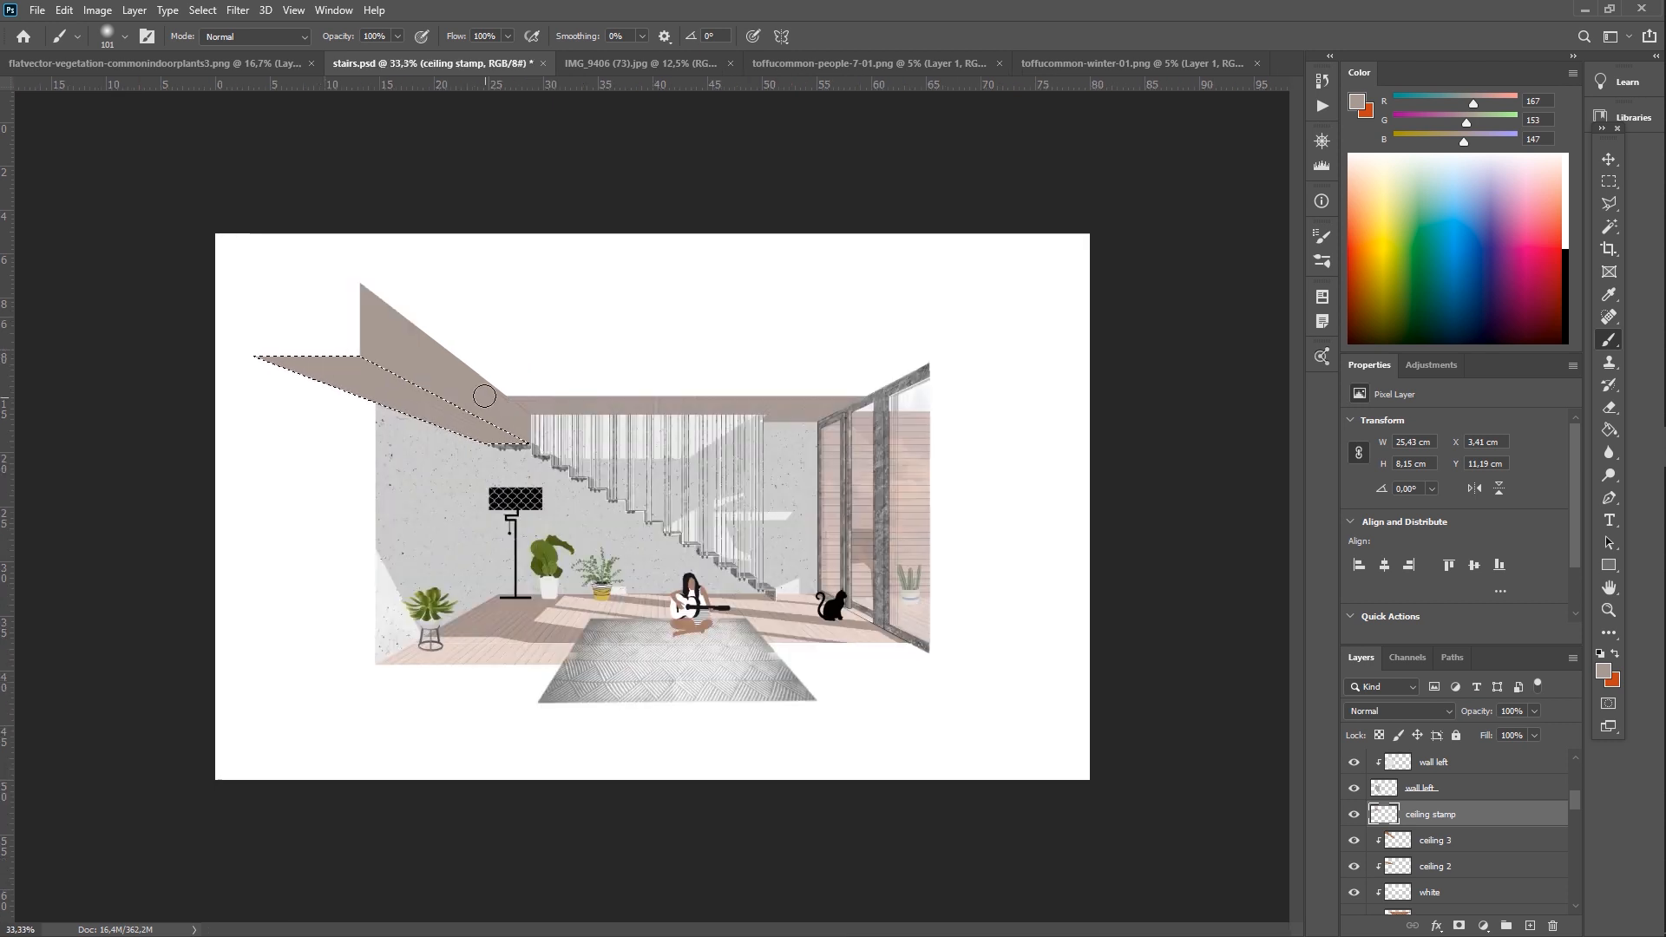
{"action": "key", "text": "ctrl+plus"}
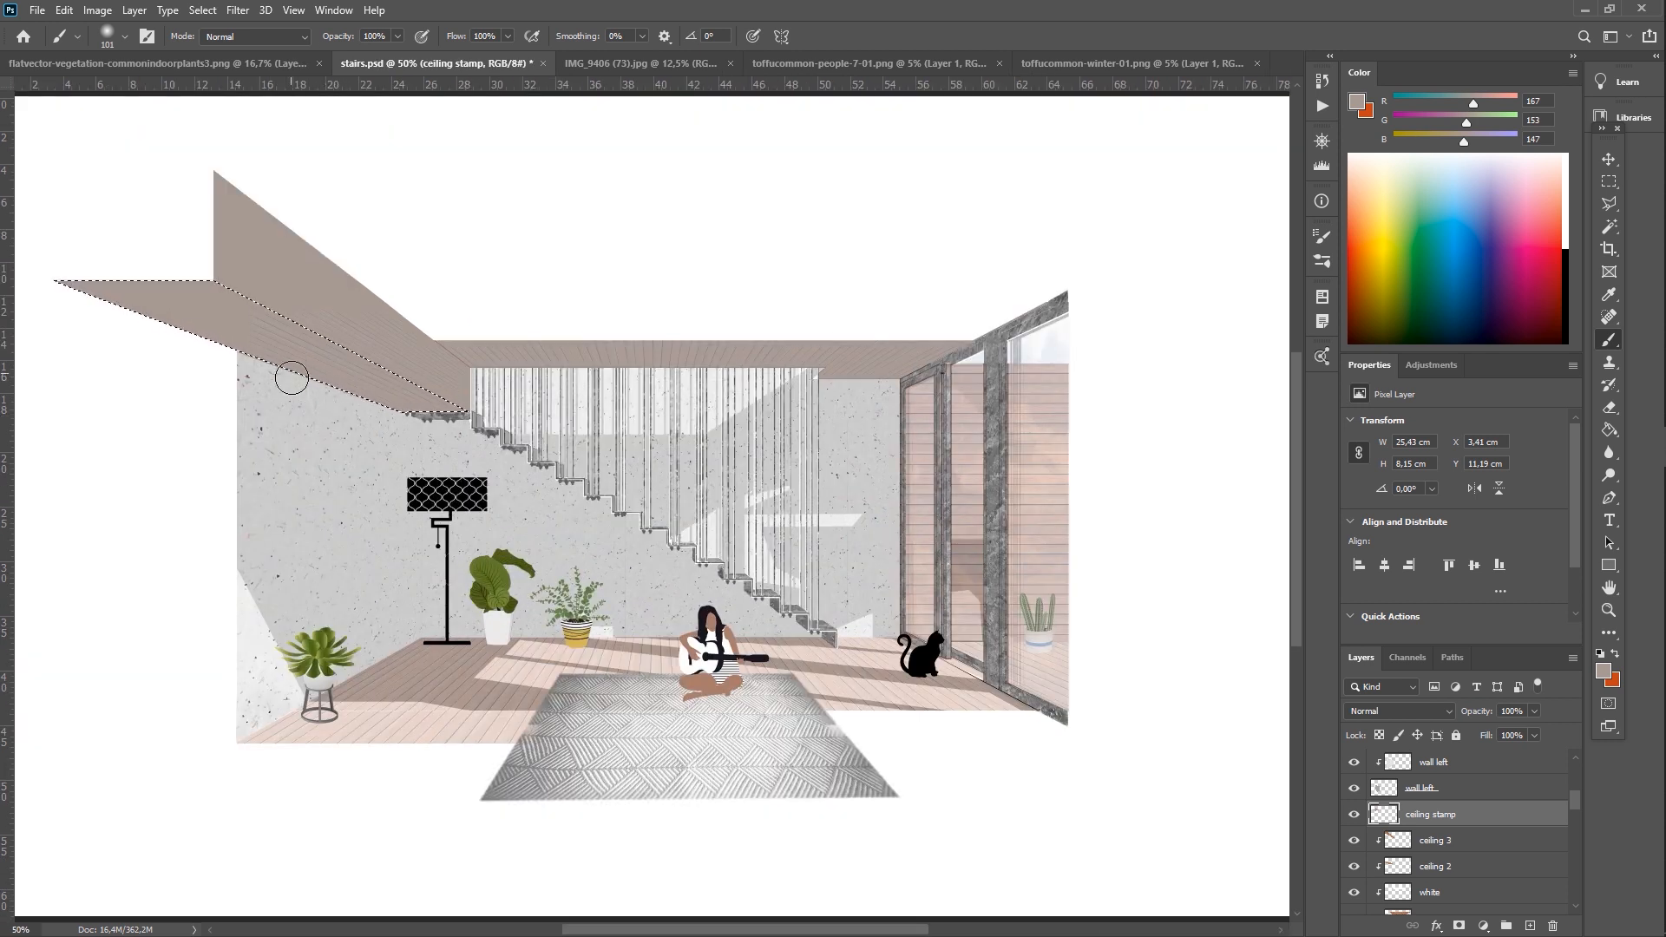
{"action": "left_click", "coordinate": [202, 9]}
{"action": "left_click", "coordinate": [228, 48]}
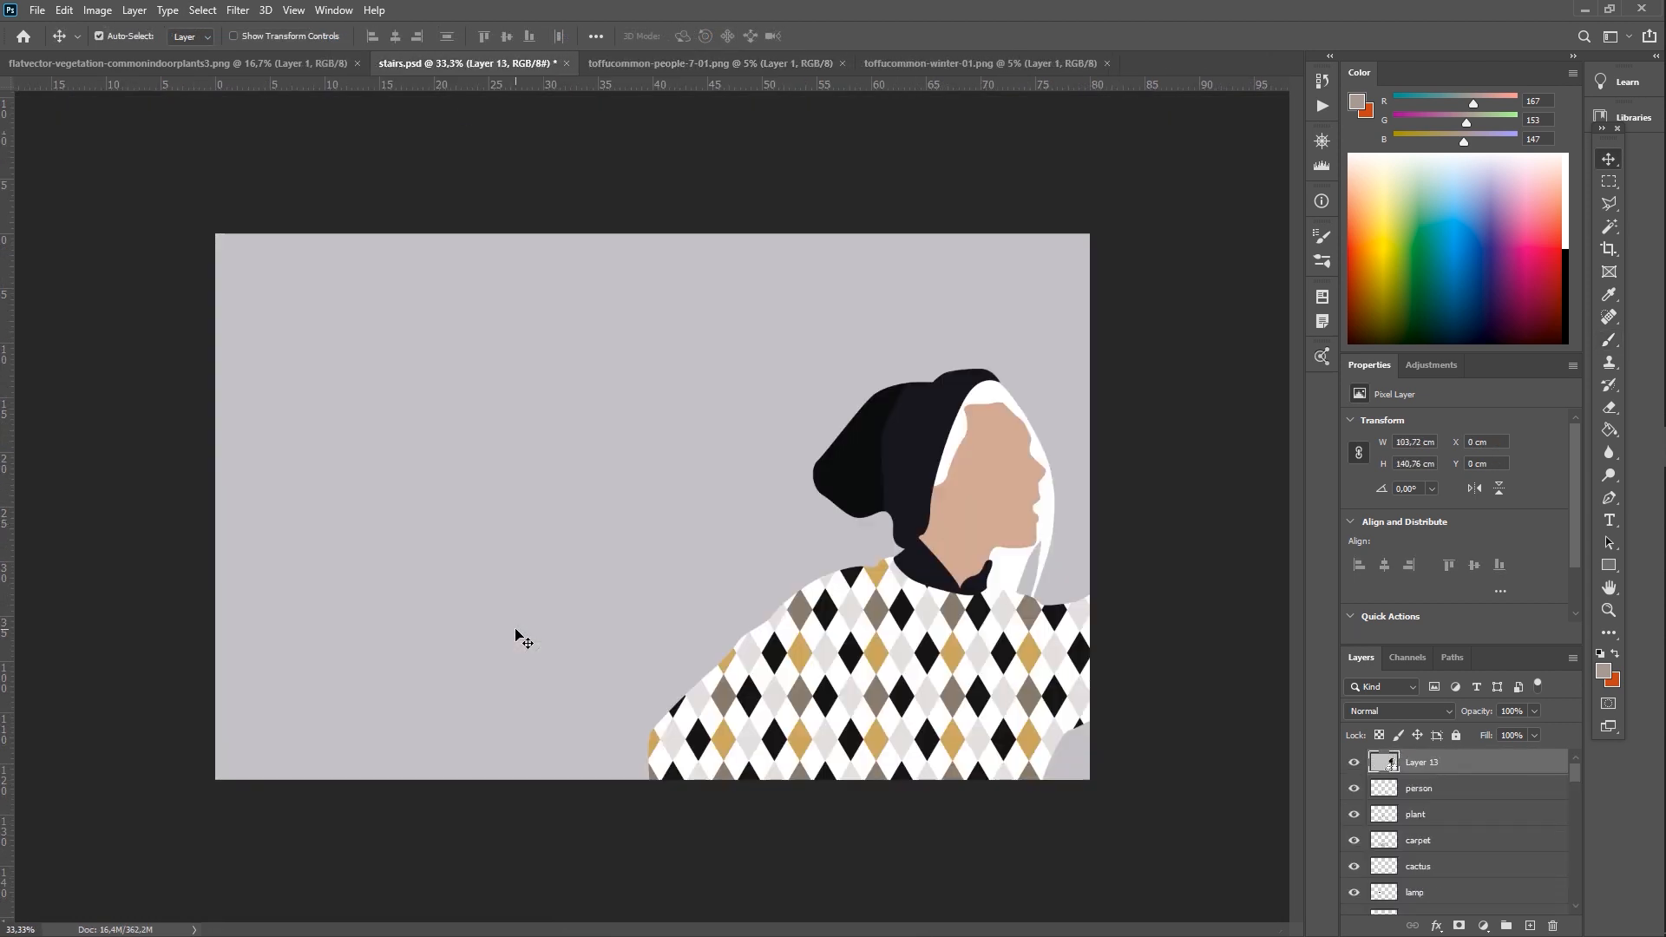
Scale the pasted winter figure on Layer 13 to 10.55% and place it inside the room near the lamp.
{"action": "key", "text": "ctrl+t"}
{"action": "left_click_drag", "start_coordinate": [462, 478], "coordinate": [768, 846]}
{"action": "left_click_drag", "start_coordinate": [772, 906], "coordinate": [541, 175]}
{"action": "left_click_drag", "start_coordinate": [440, 161], "coordinate": [598, 517]}
{"action": "key", "text": "Return"}
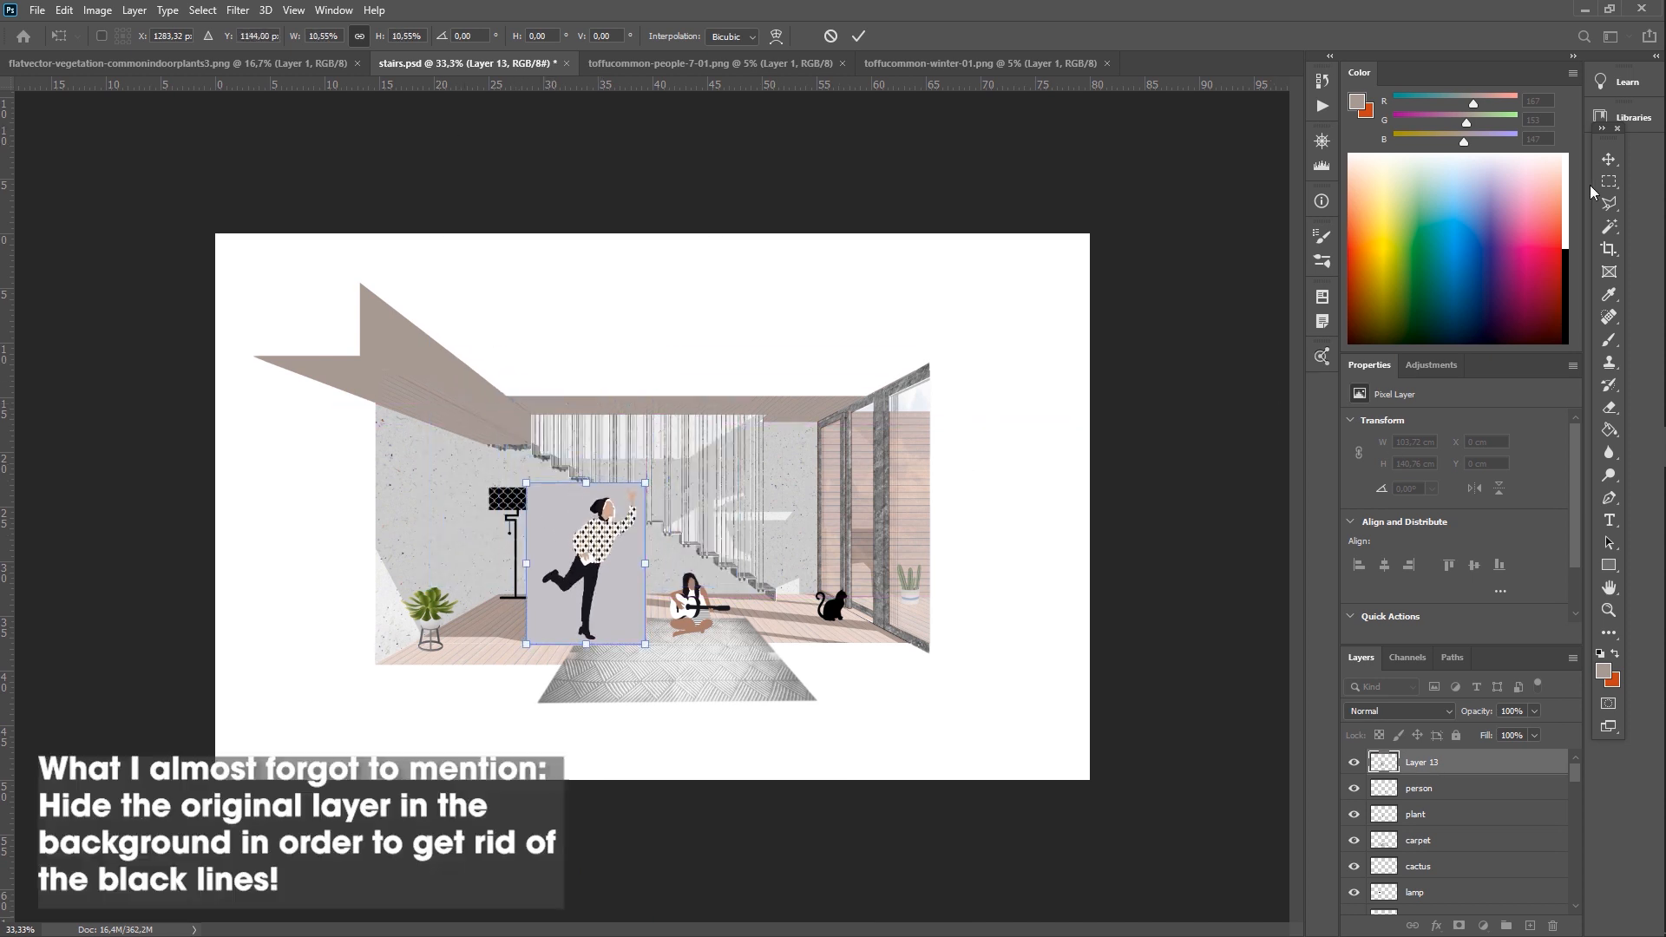
Remove the grey background around the winter figure with the Magic Wand, and deselect.
{"action": "left_click", "coordinate": [1609, 228]}
{"action": "left_click", "coordinate": [557, 532]}
{"action": "key", "text": "Delete"}
{"action": "left_click", "coordinate": [202, 11]}
{"action": "left_click", "coordinate": [221, 50]}
Move the winter figure to the left end of the room, beside the potted plant on the stand.
{"action": "left_click", "coordinate": [1609, 158]}
{"action": "left_click_drag", "start_coordinate": [589, 542], "coordinate": [380, 571]}
{"action": "key", "text": "ctrl+plus"}
{"action": "left_click_drag", "start_coordinate": [251, 610], "coordinate": [262, 602]}
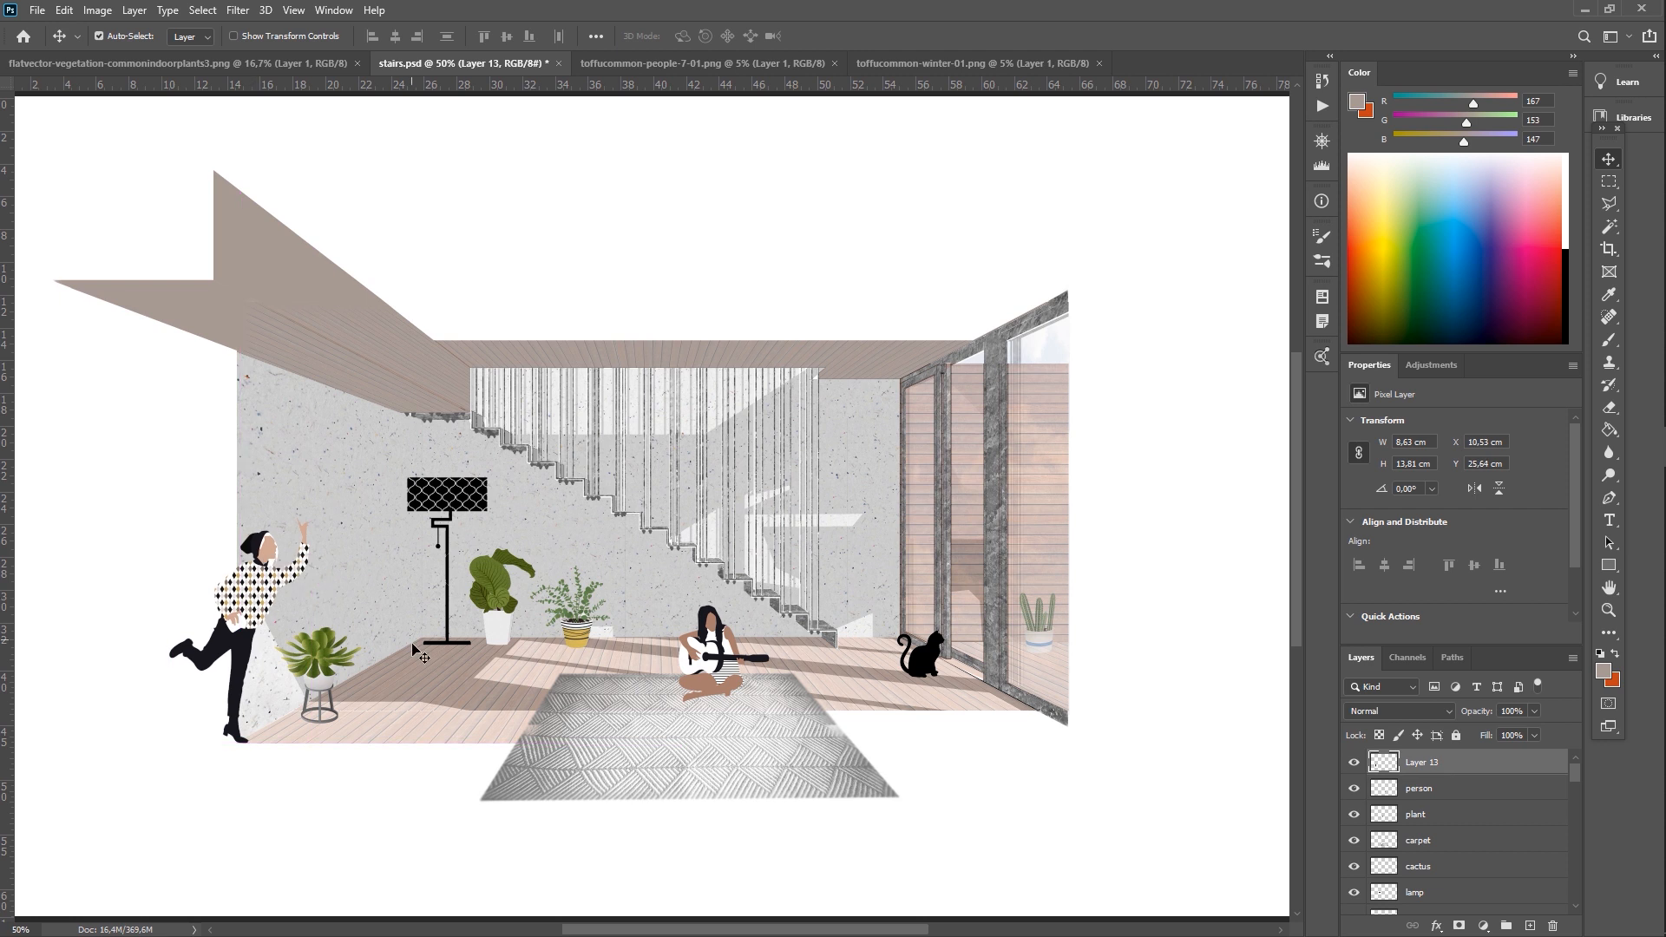